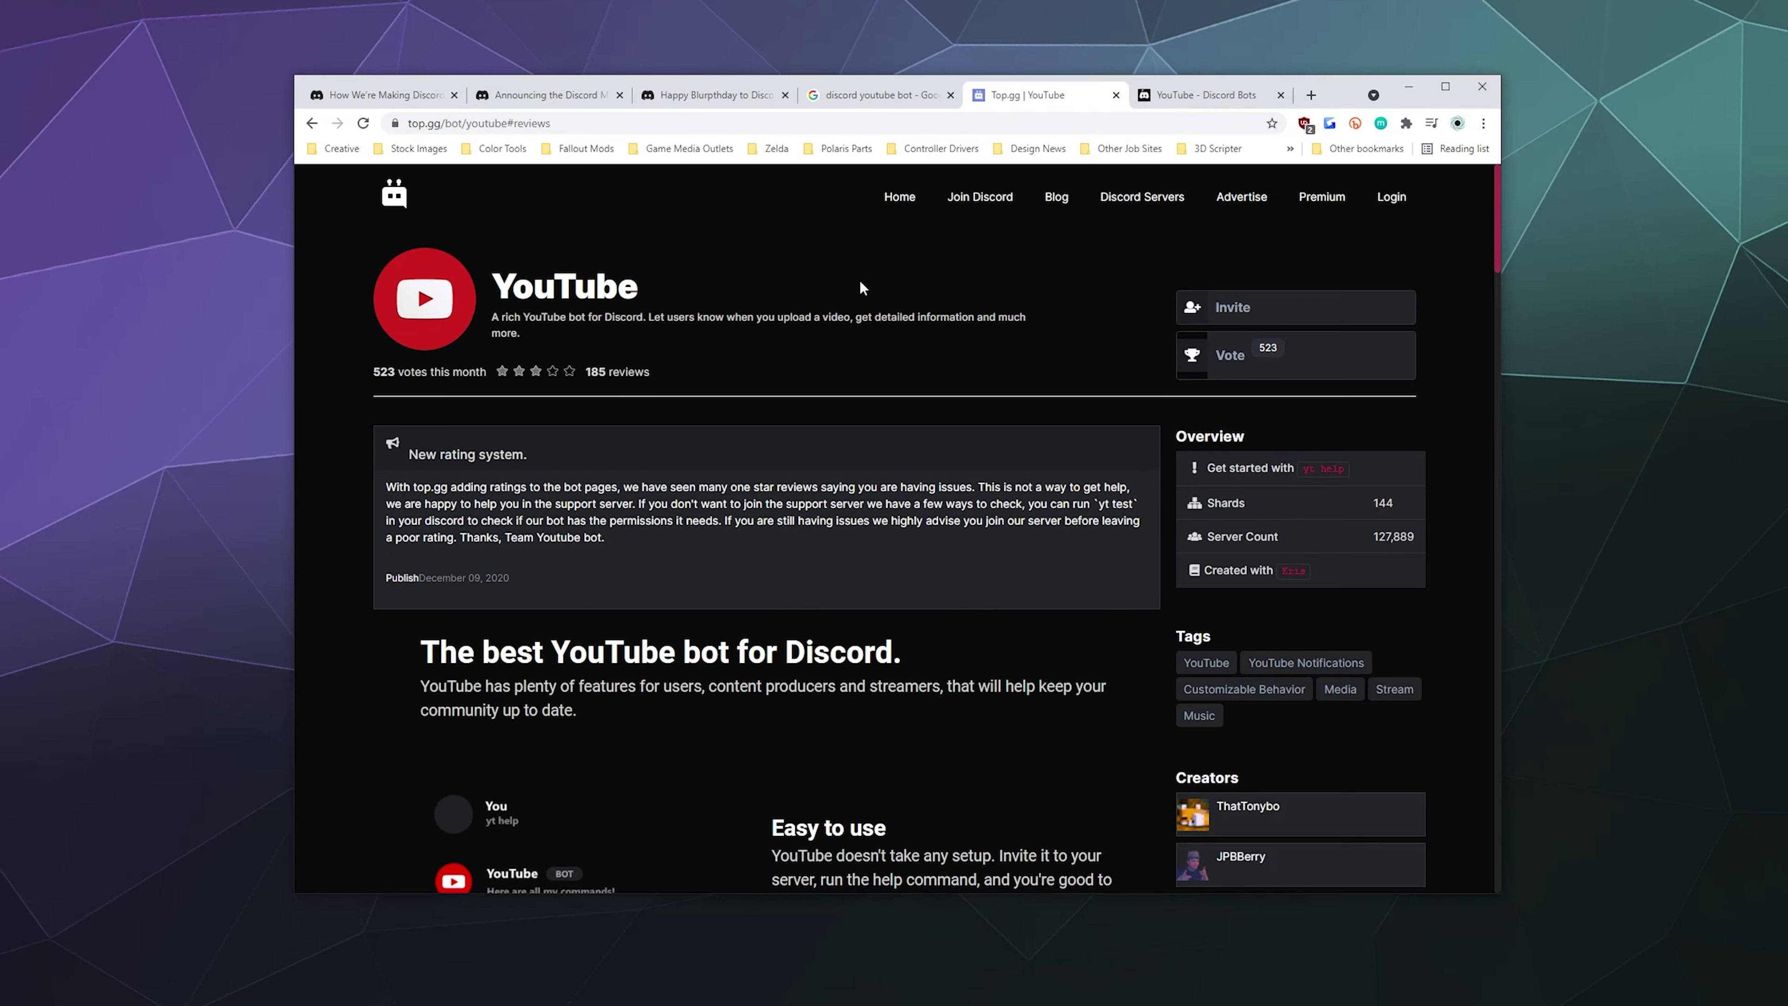
# - Keep the YouTube bot page in a new tab, return to the top.gg 'YouTube' results, and find the bot card
pyautogui.middleClick(312, 124)
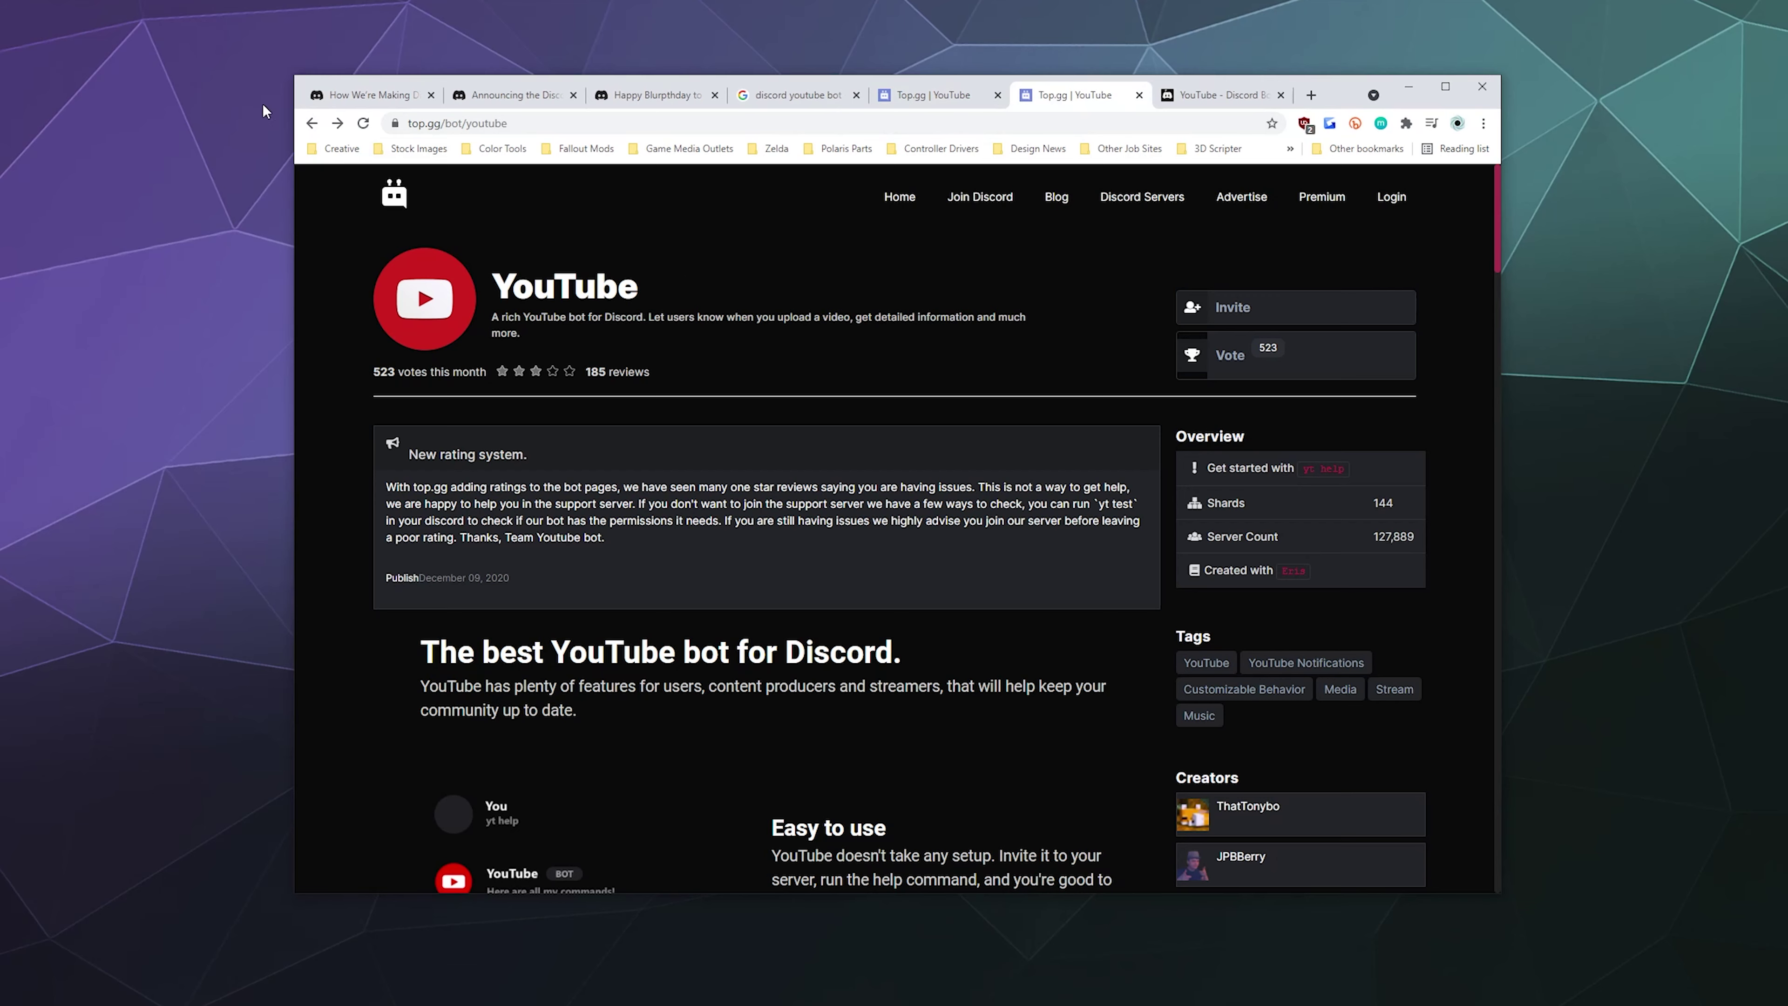
pyautogui.click(312, 123)
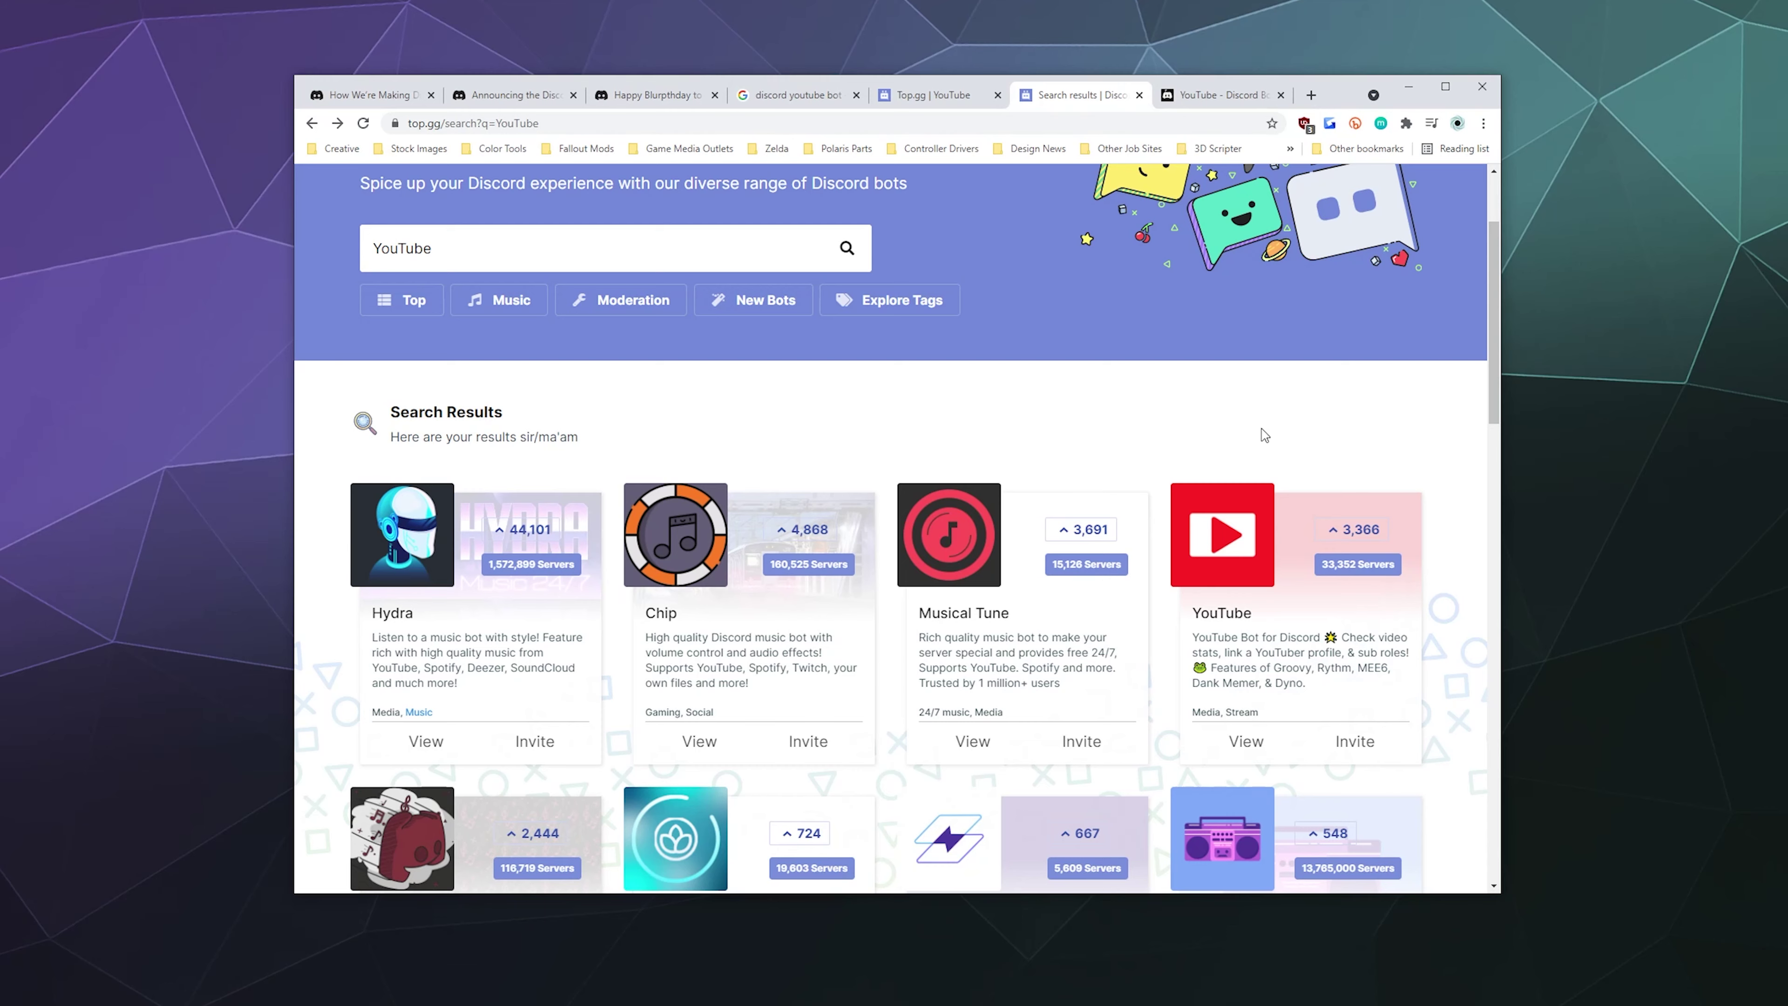
pyautogui.scroll(-8, 469, 511)
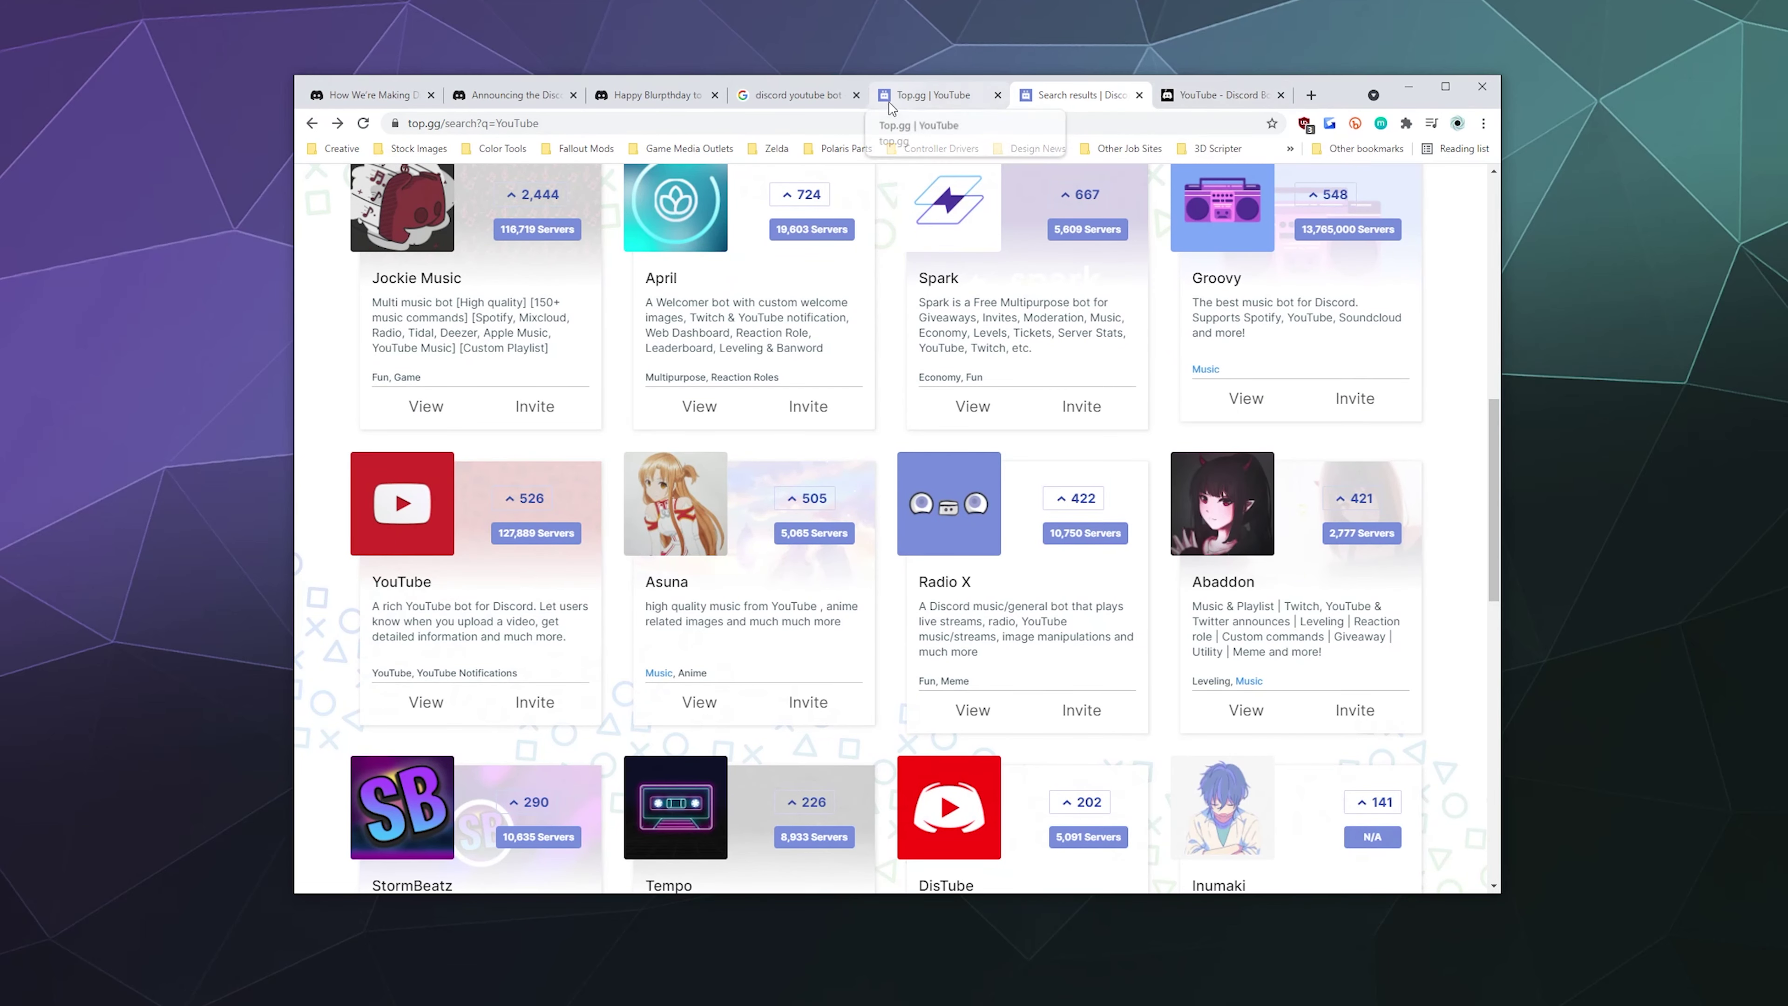
# - Switch to the YouTube bot's top.gg page and scroll through its feature descriptions
pyautogui.click(915, 99)
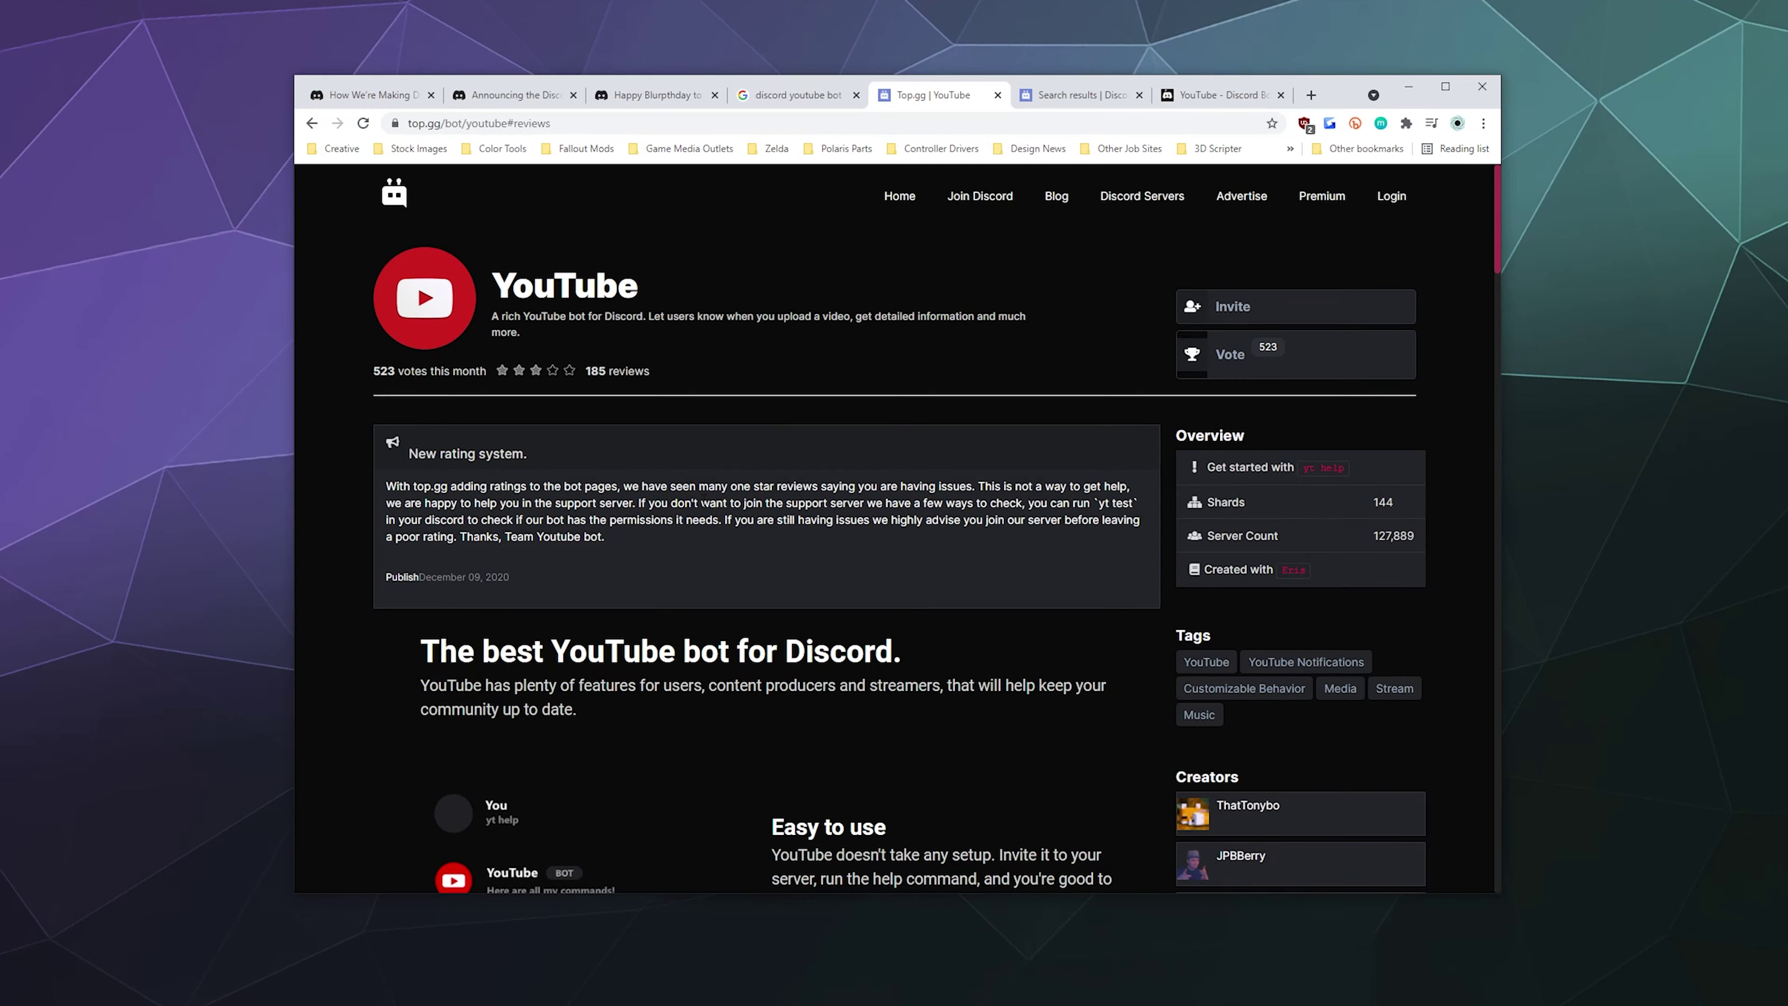
pyautogui.scroll(-8, 469, 547)
pyautogui.scroll(3, 462, 497)
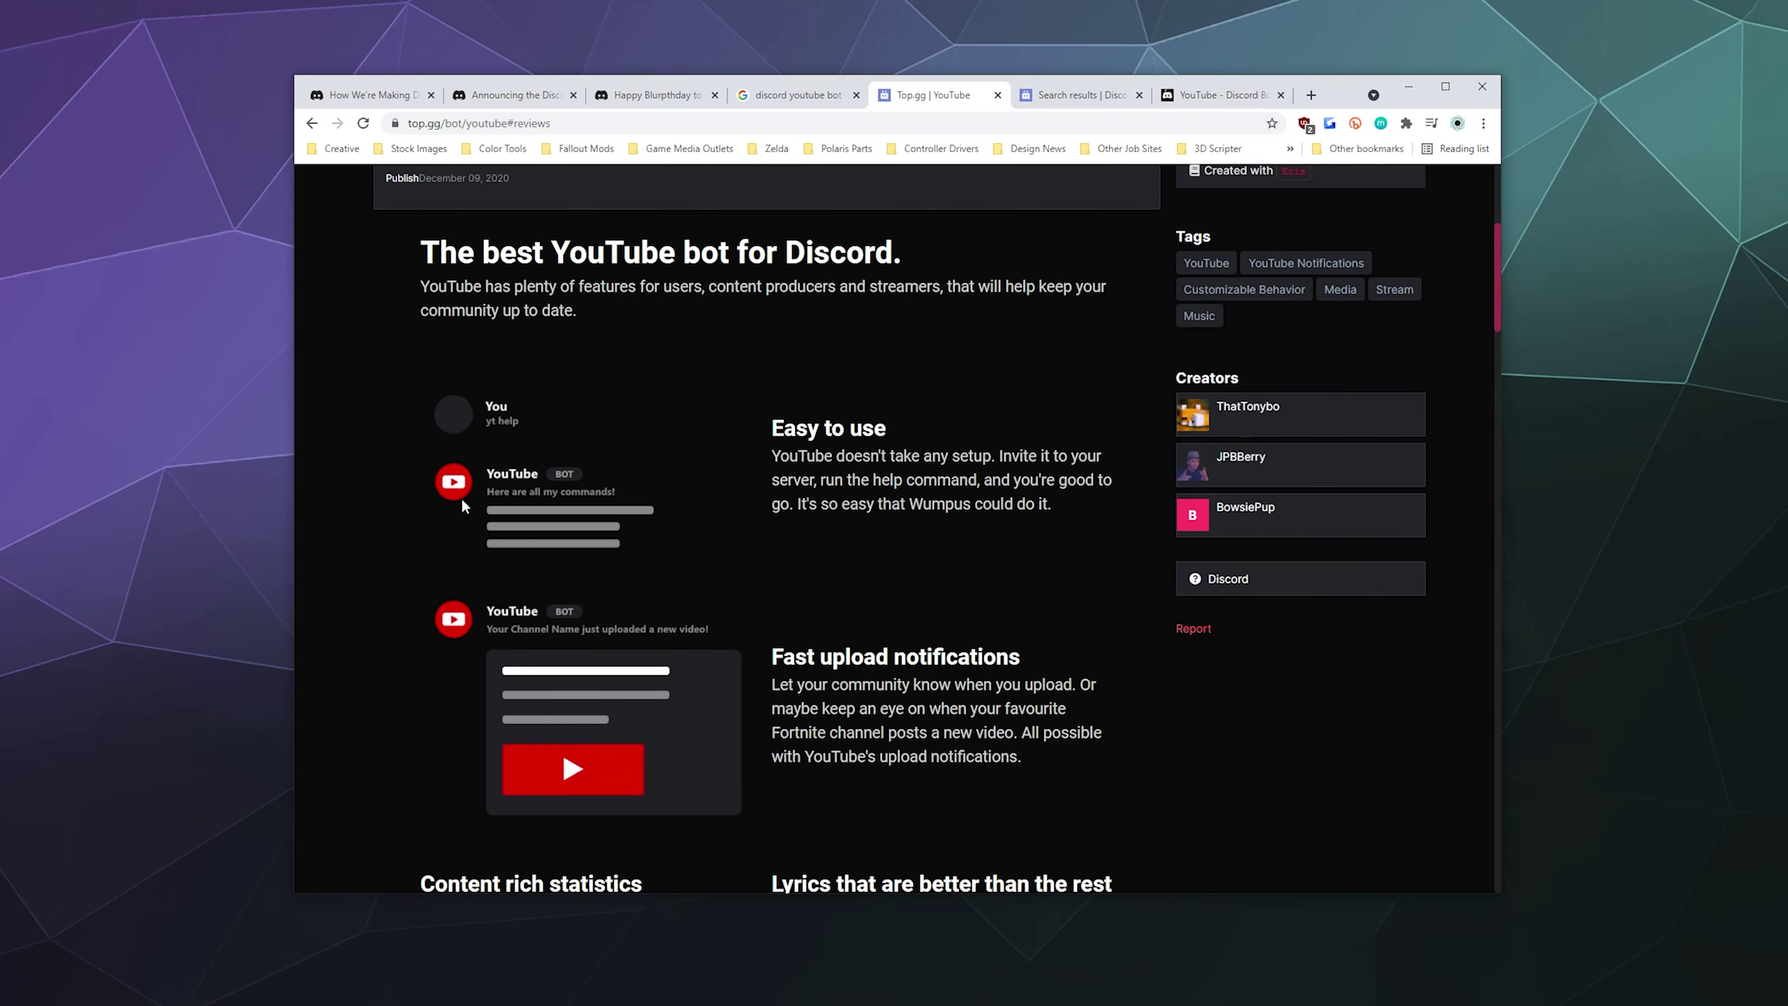
pyautogui.scroll(-3, 537, 551)
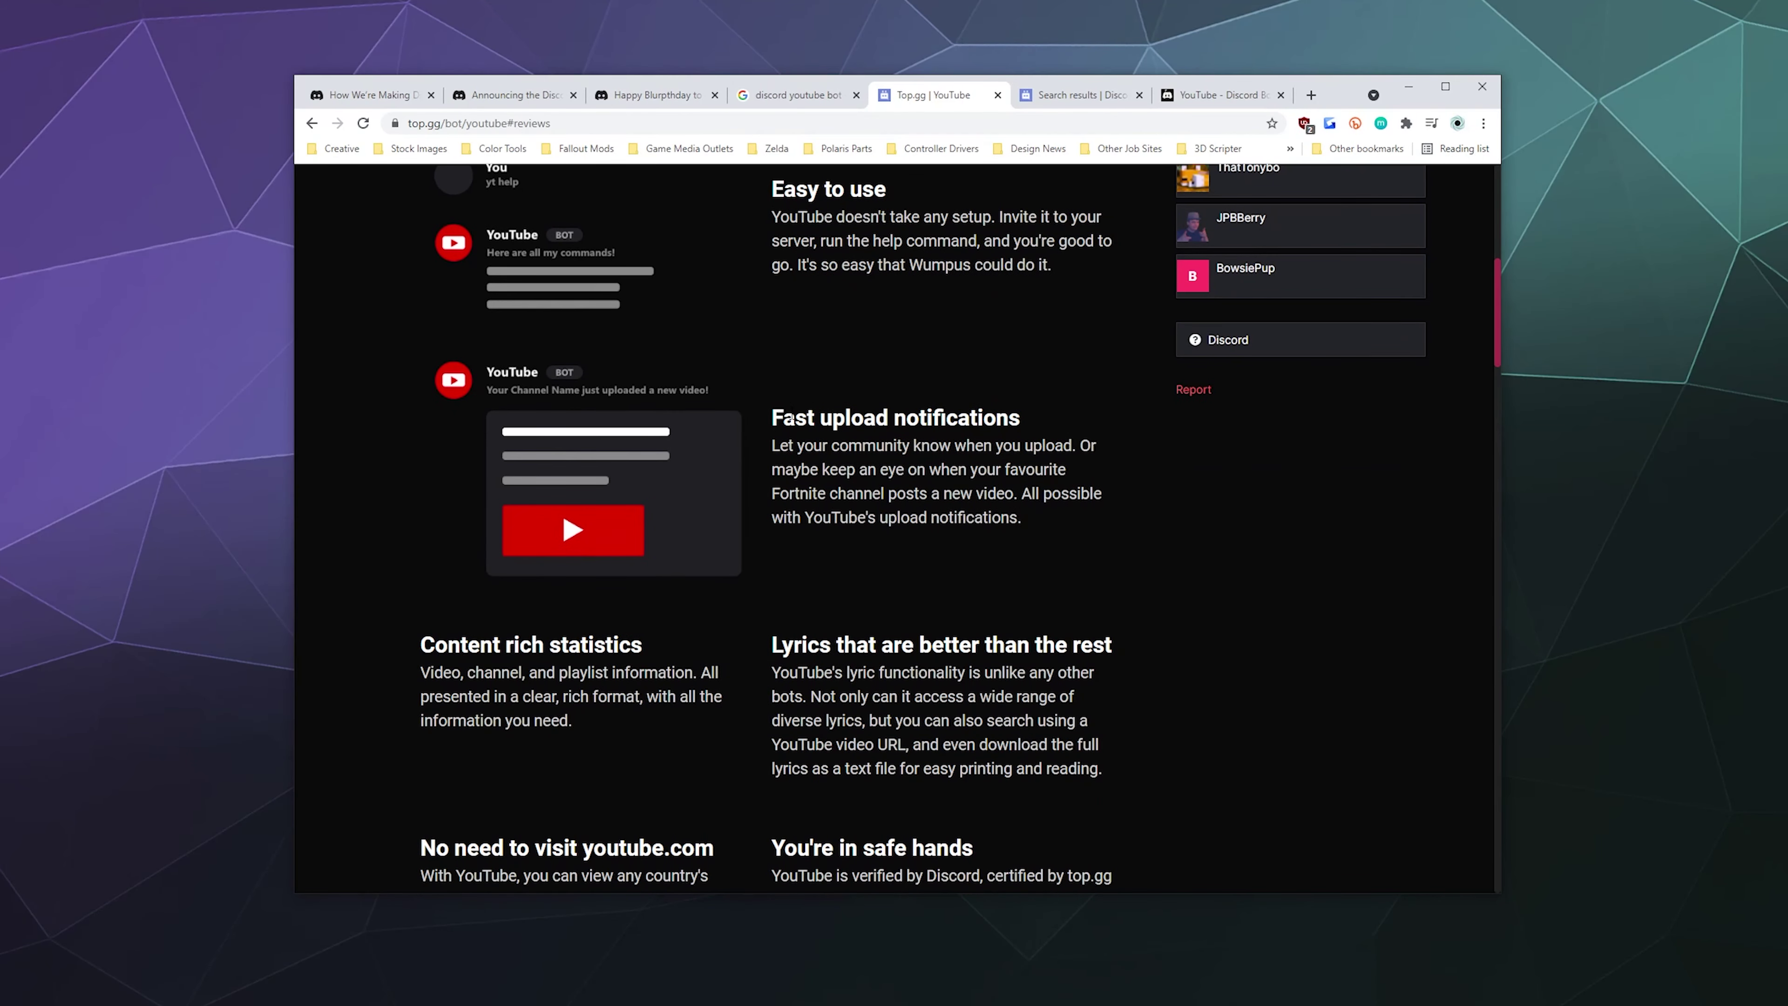
pyautogui.scroll(-4, 790, 419)
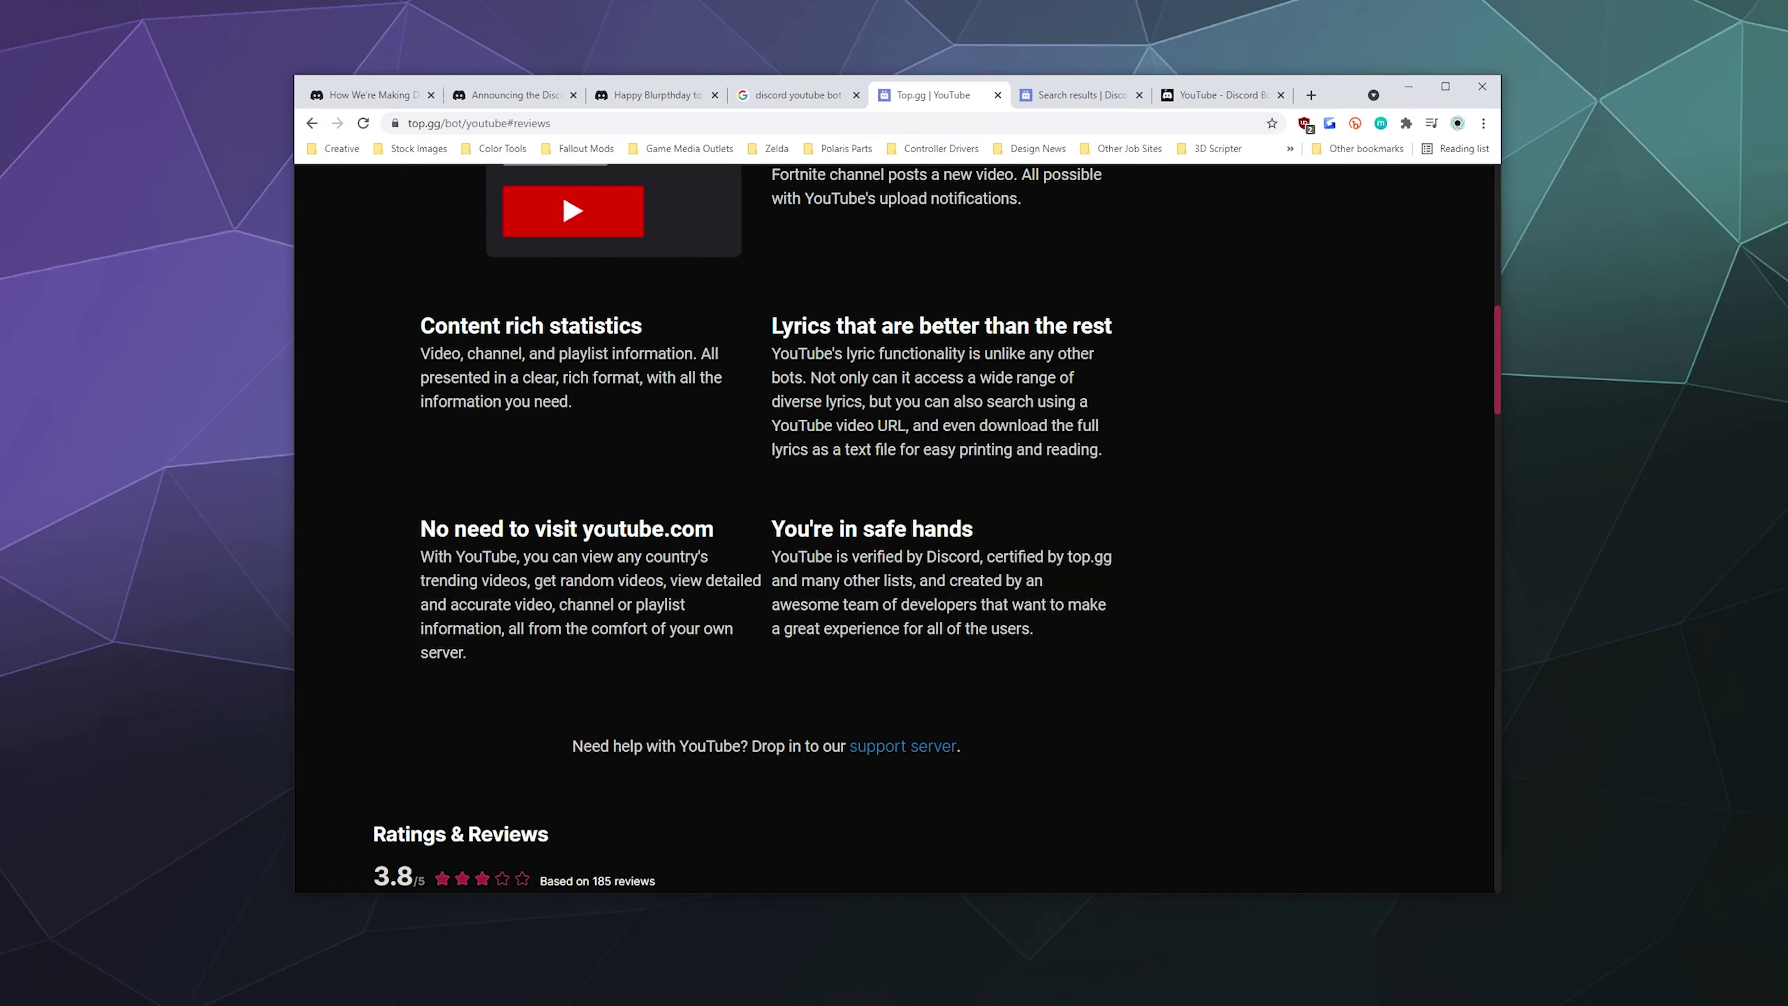
pyautogui.scroll(10, 597, 532)
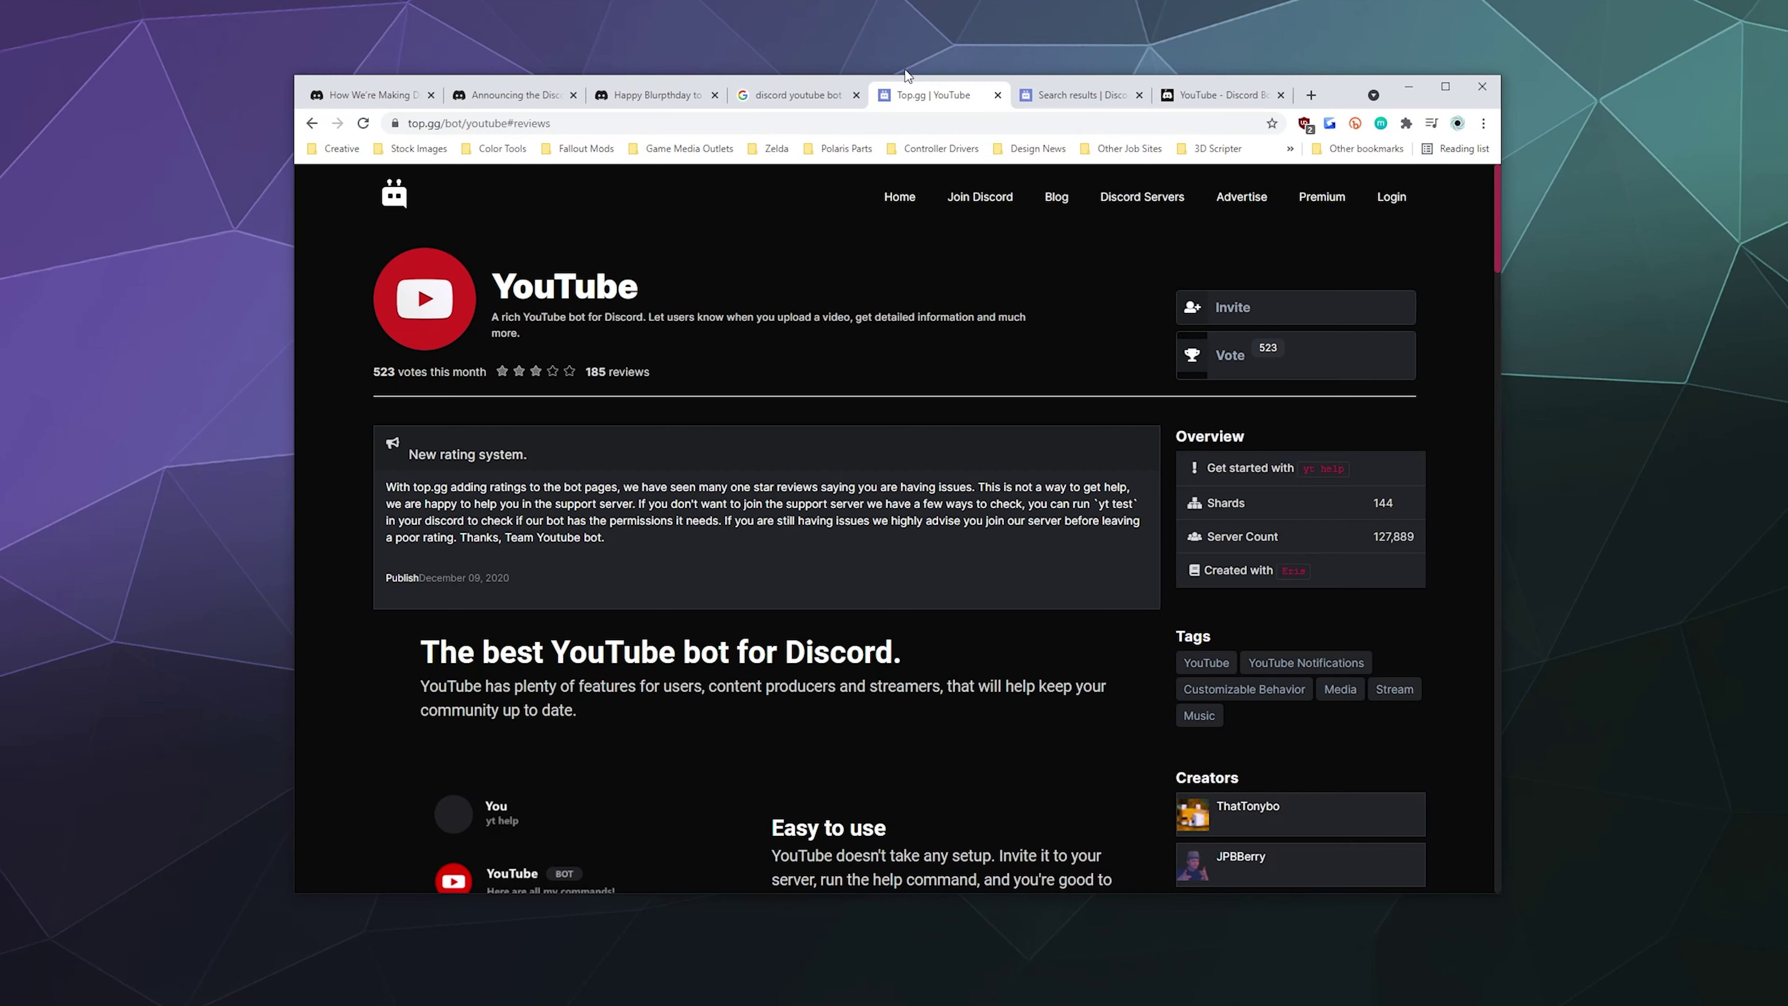
# - In Discord's #bot-commands, send 'yt help' and then 'yt ping' to the YouTube bot
pyautogui.click(1409, 86)
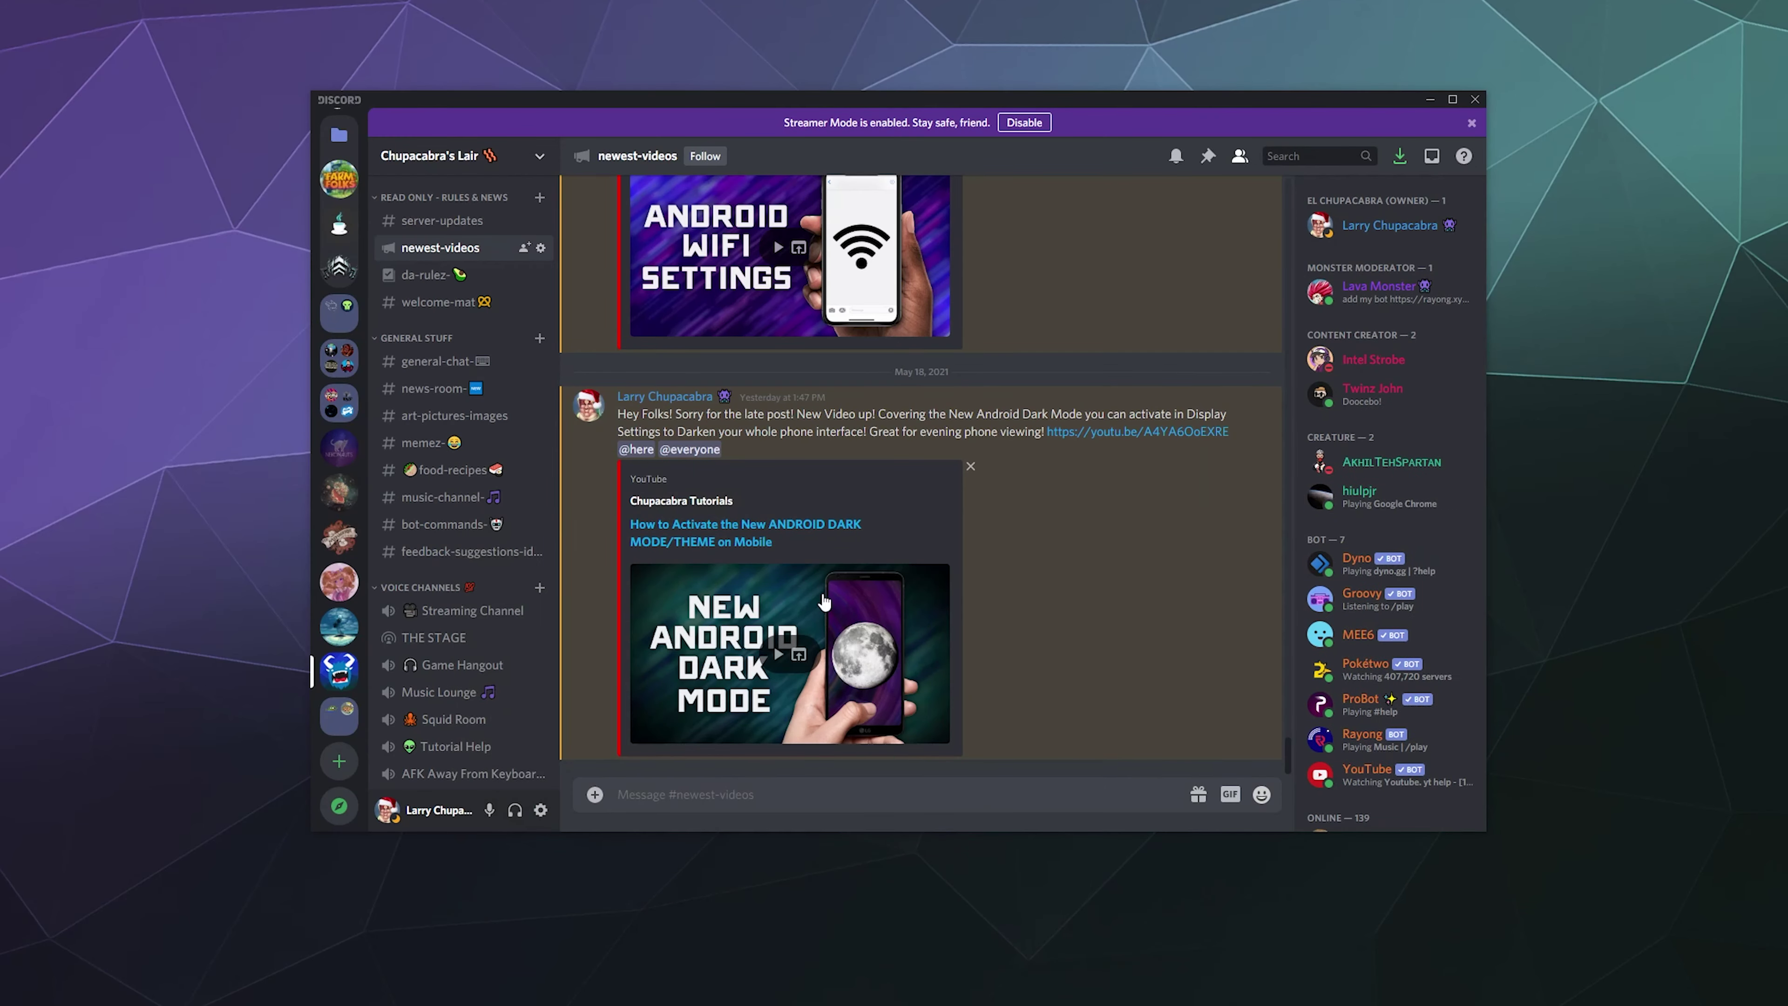
pyautogui.scroll(8, 823, 599)
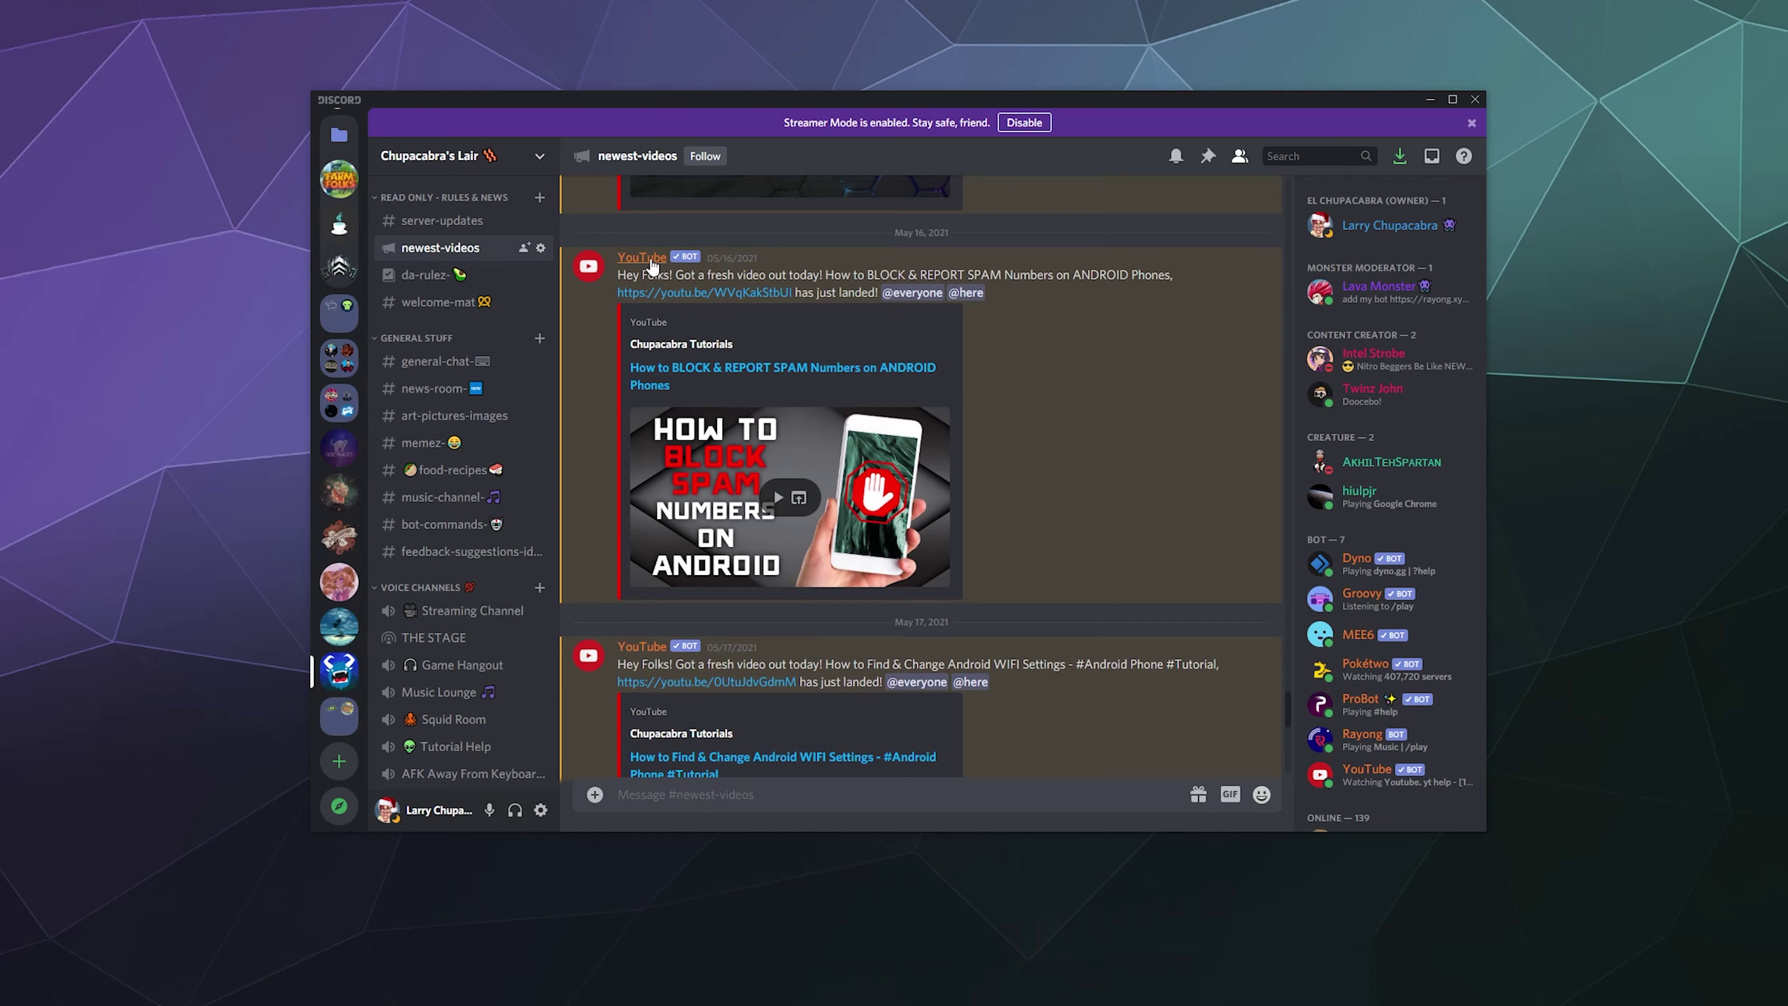
pyautogui.scroll(-7, 739, 352)
pyautogui.scroll(-1, 750, 639)
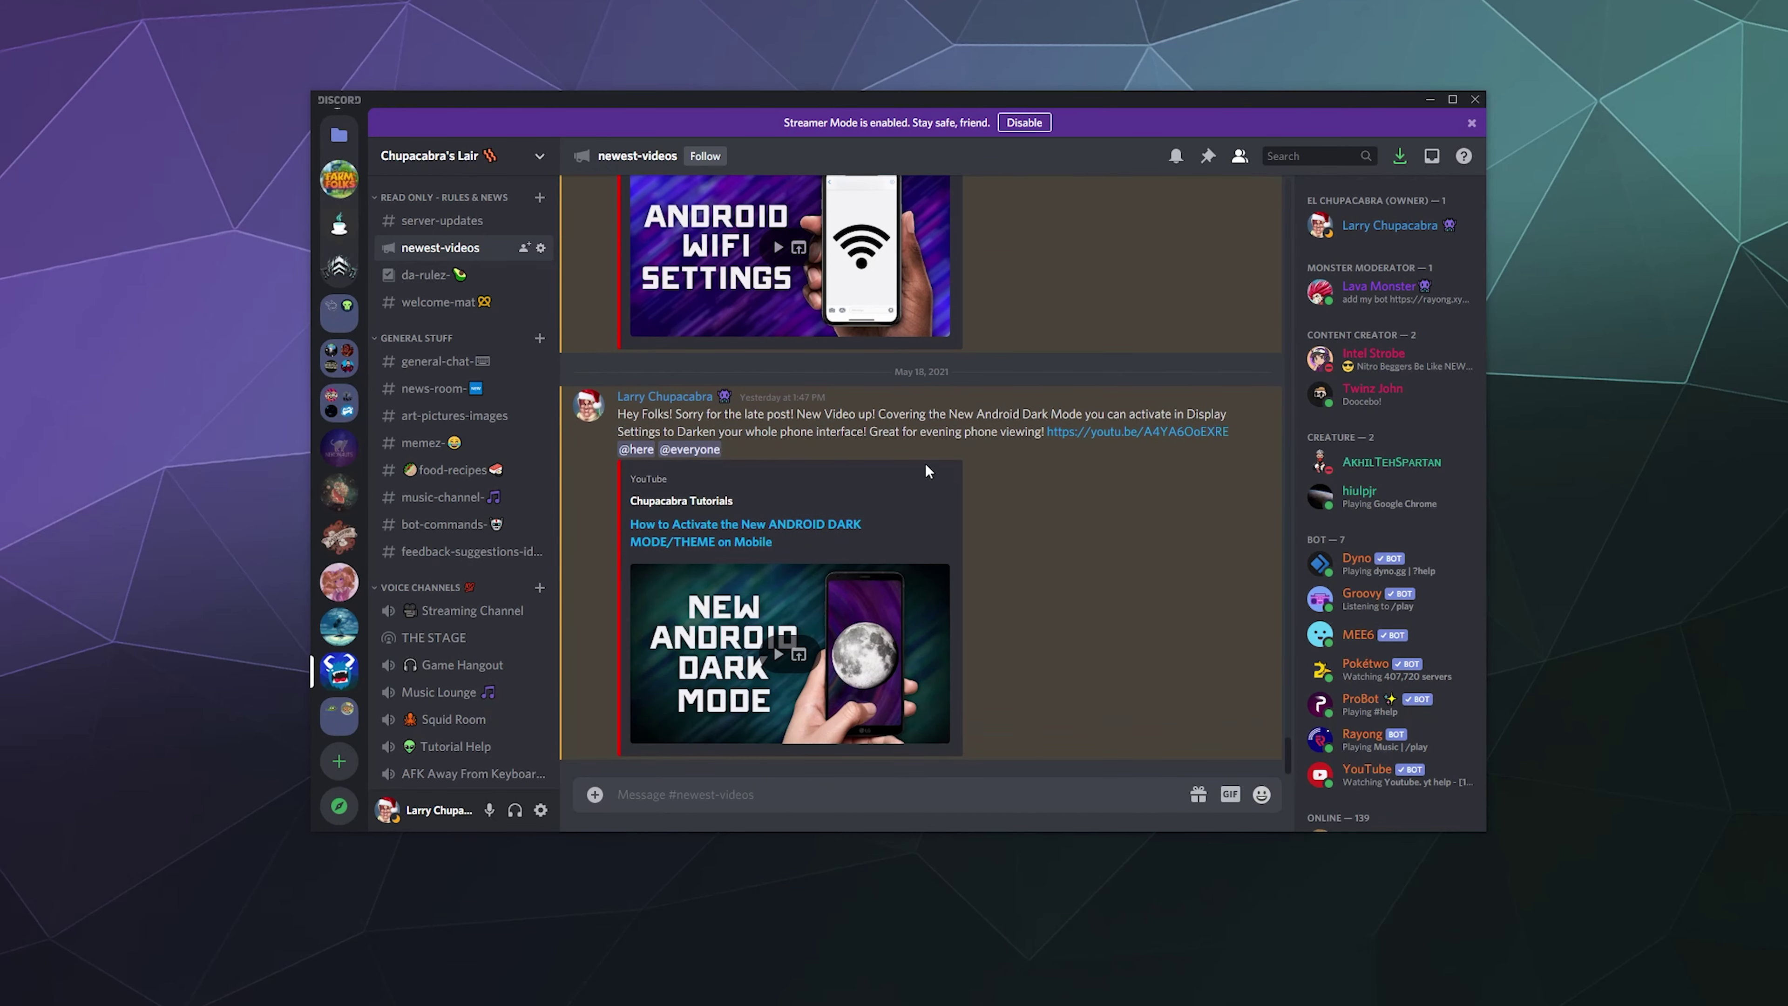
pyautogui.click(448, 527)
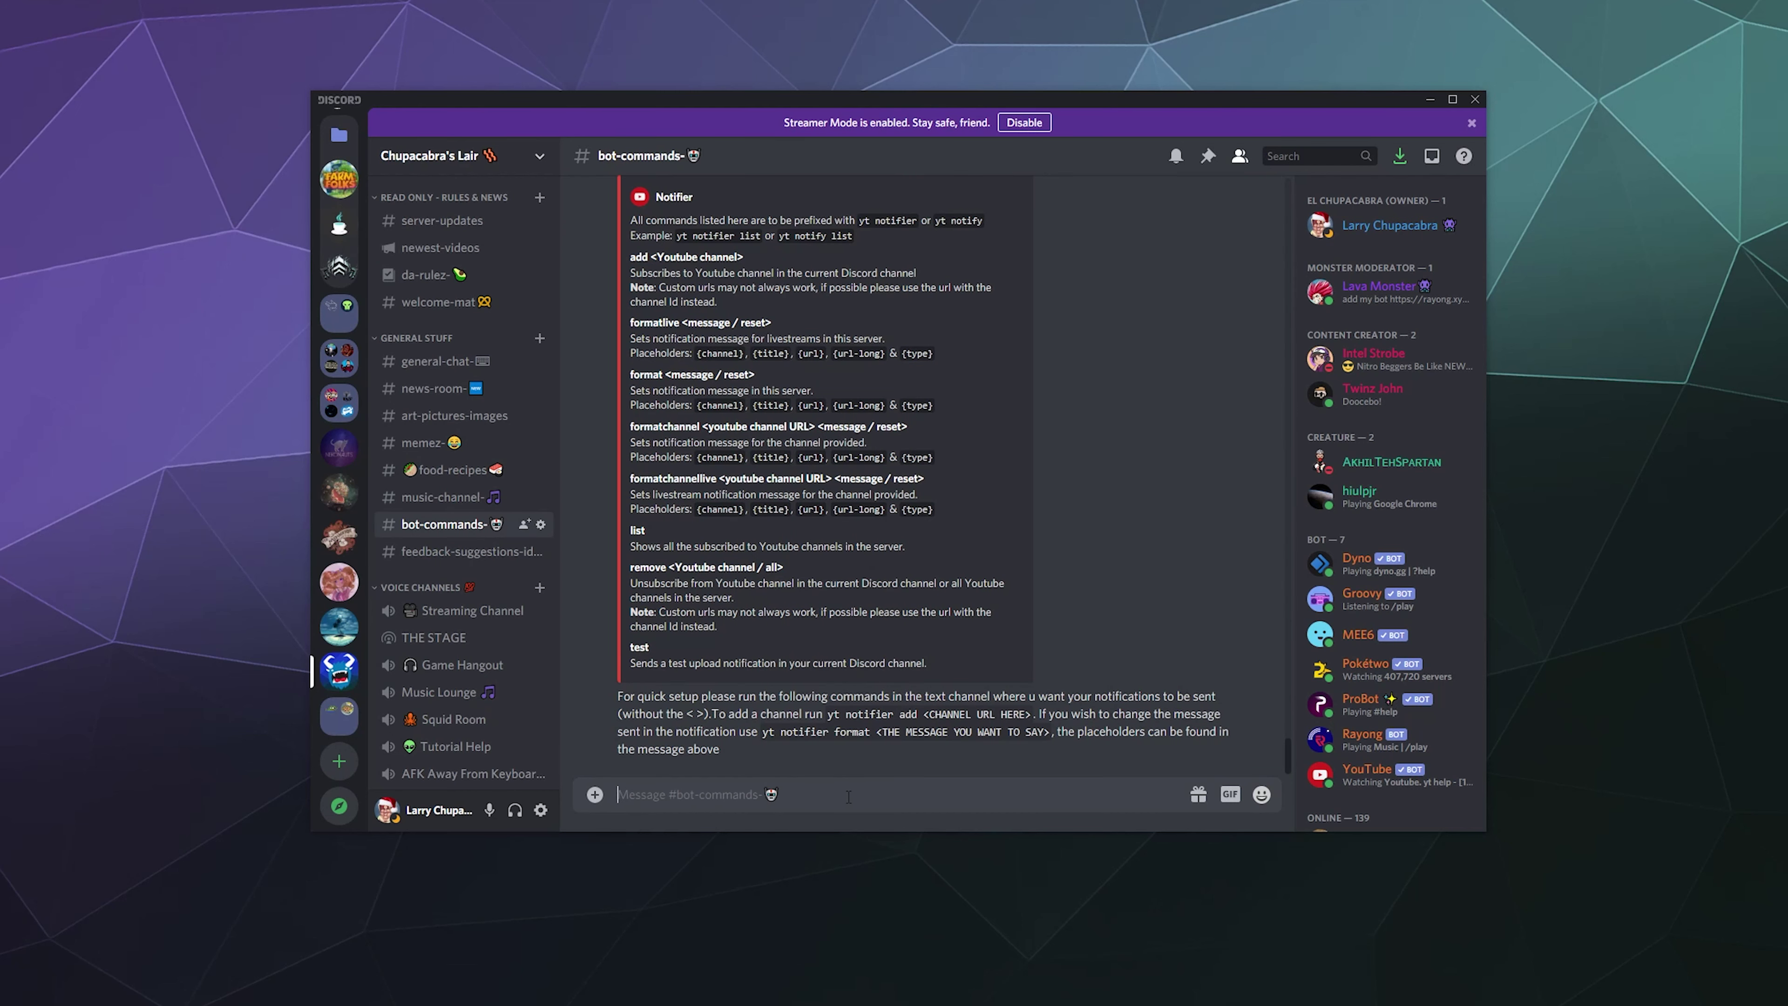
pyautogui.write('yt')
pyautogui.write(' help')
pyautogui.press('Return')
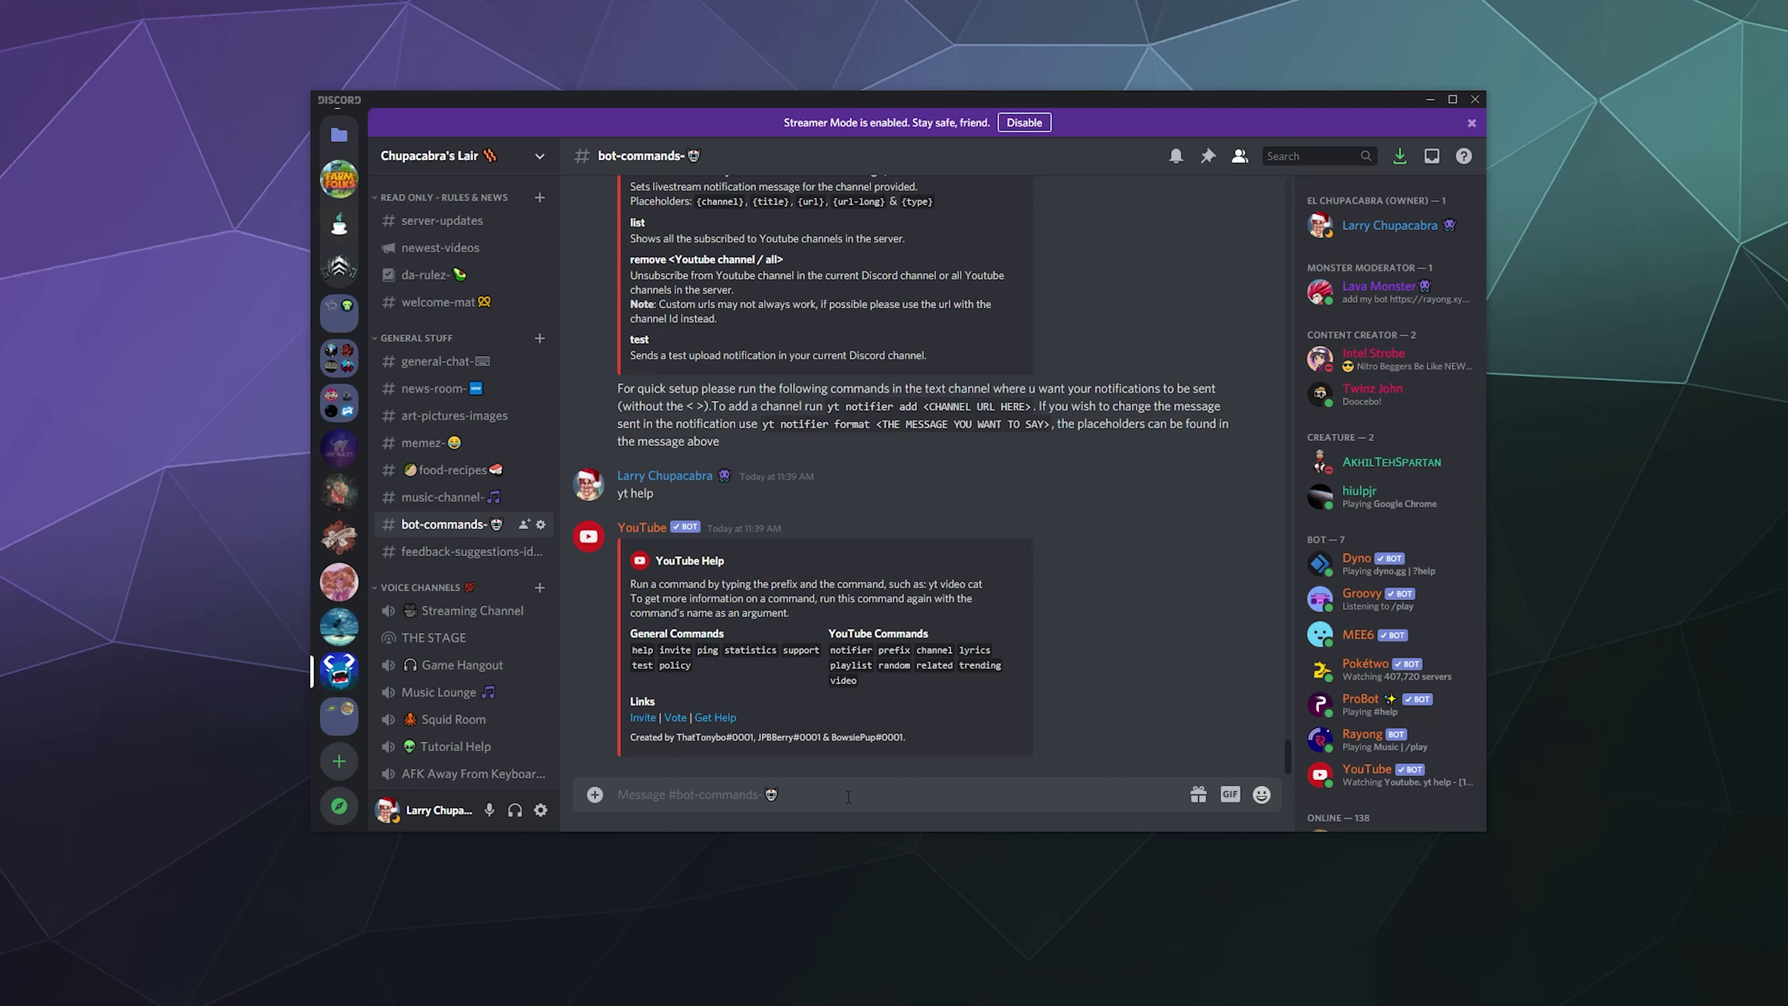
pyautogui.write('yt ping')
pyautogui.press('Return')
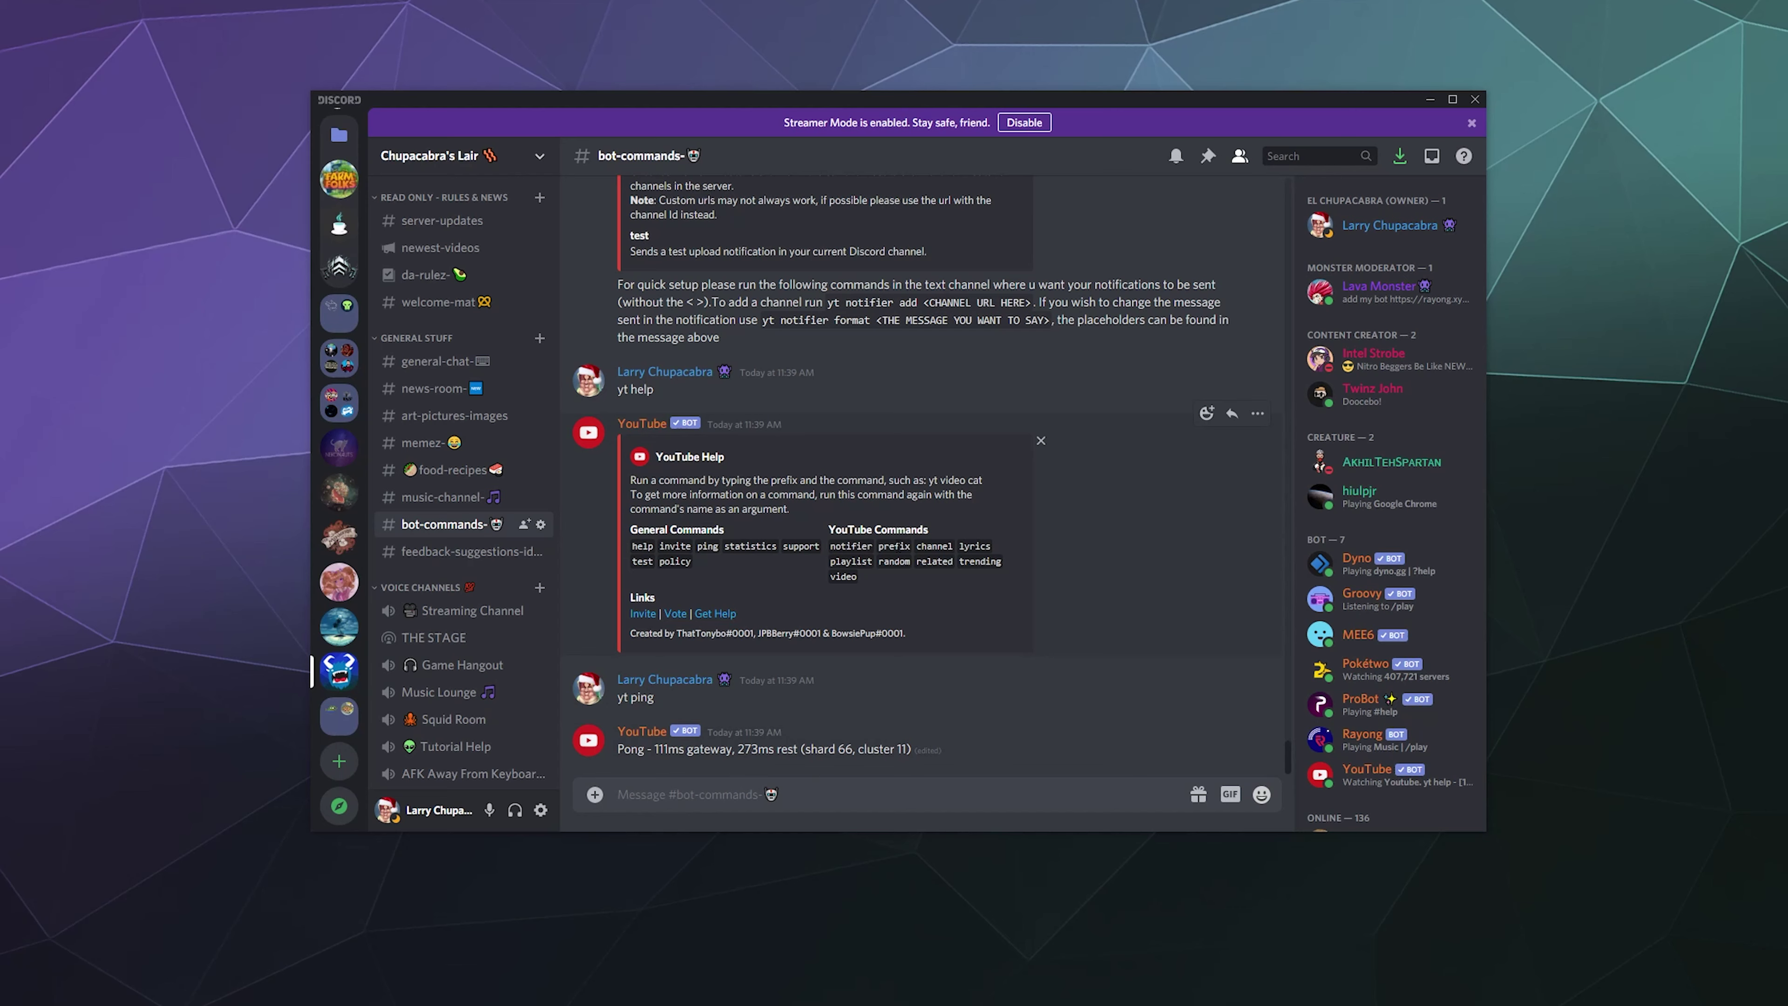
# - Search with 'yt channel chupacabra tutorials' and pick result 1 to get the channel's stats card
pyautogui.moveTo(914, 545); pyautogui.dragTo(975, 545)
pyautogui.write('yt channel ch')
pyautogui.press('BackSpace')
pyautogui.press('BackSpace')
pyautogui.write('chupacabra tutorials')
pyautogui.press('Return')
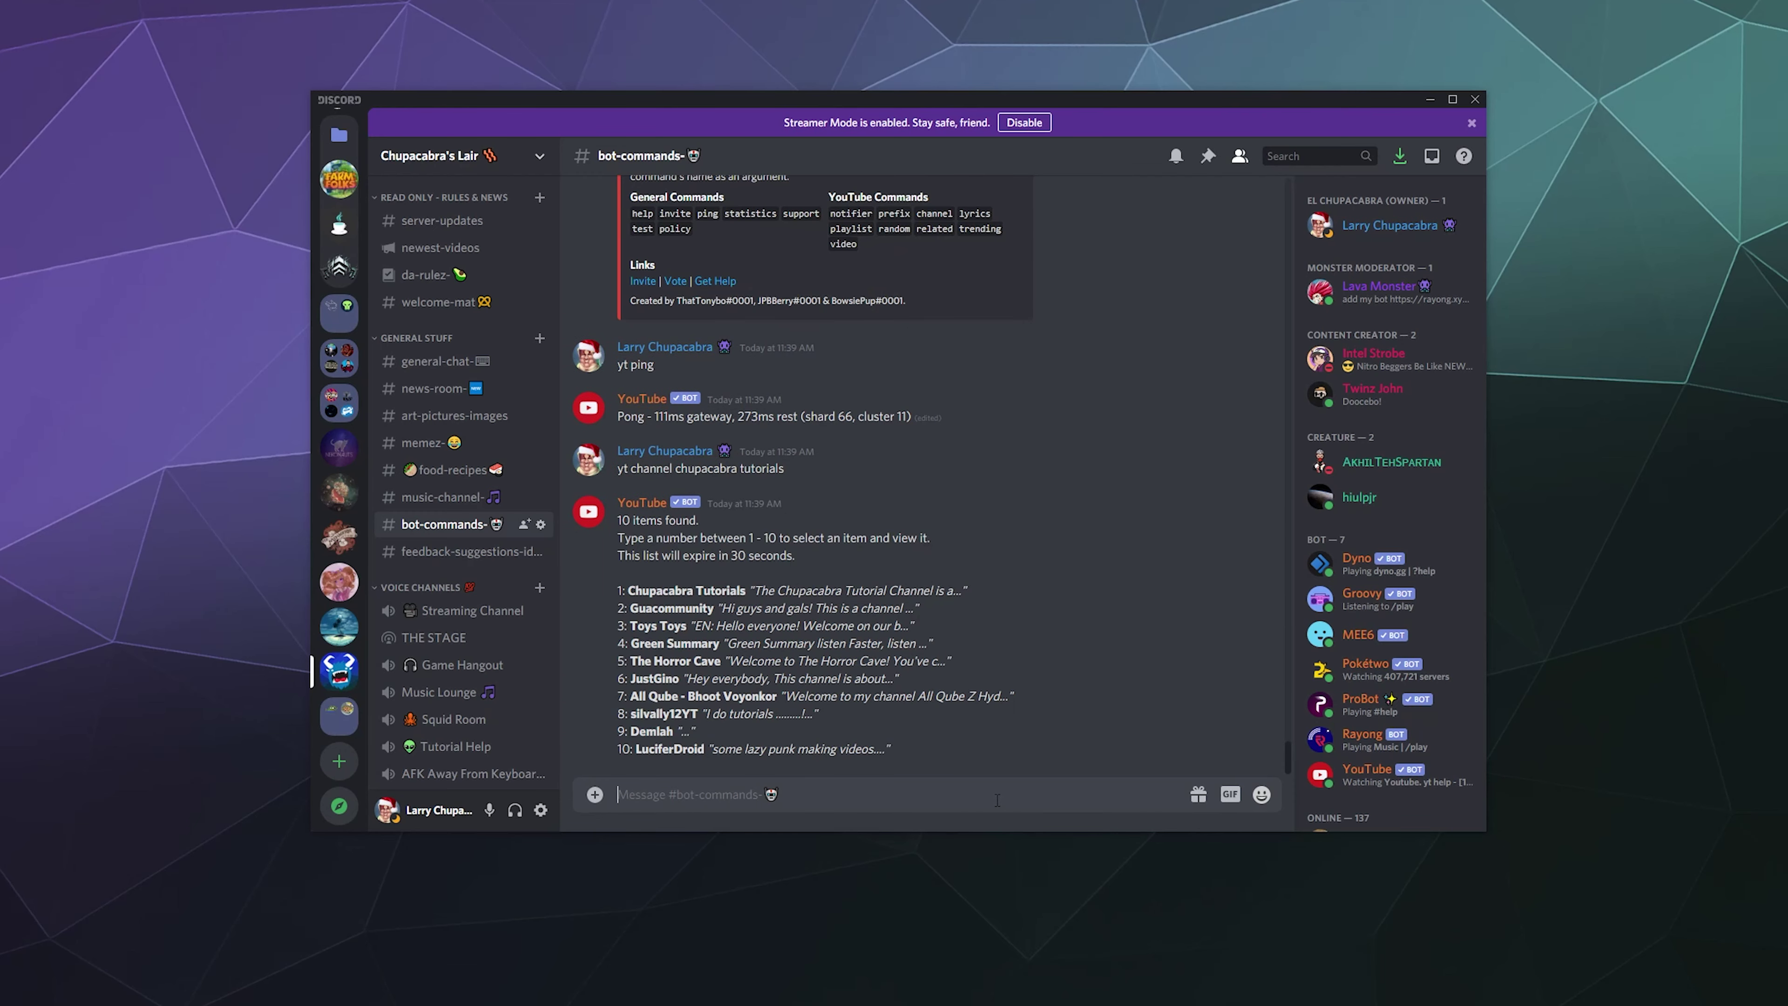
pyautogui.write('1')
pyautogui.press('Return')
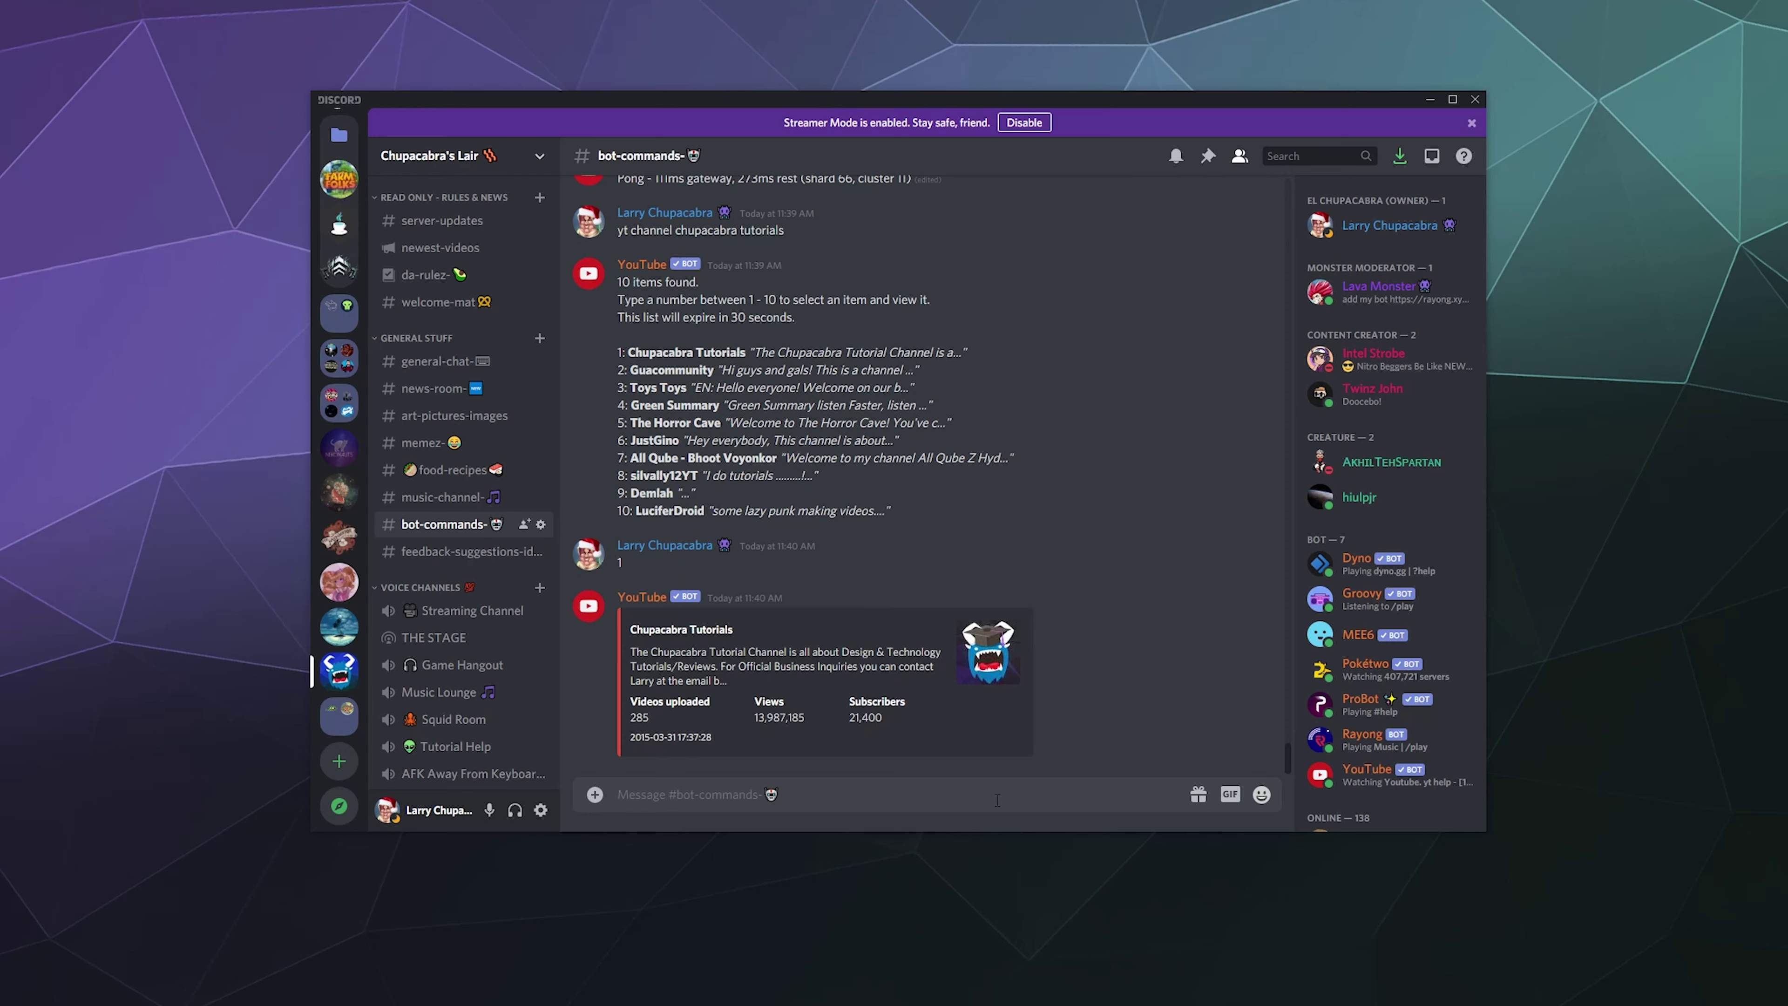
# - Highlight the YouTube command list, the statistics command and the test command in the bot's help
pyautogui.scroll(10, 1202, 488)
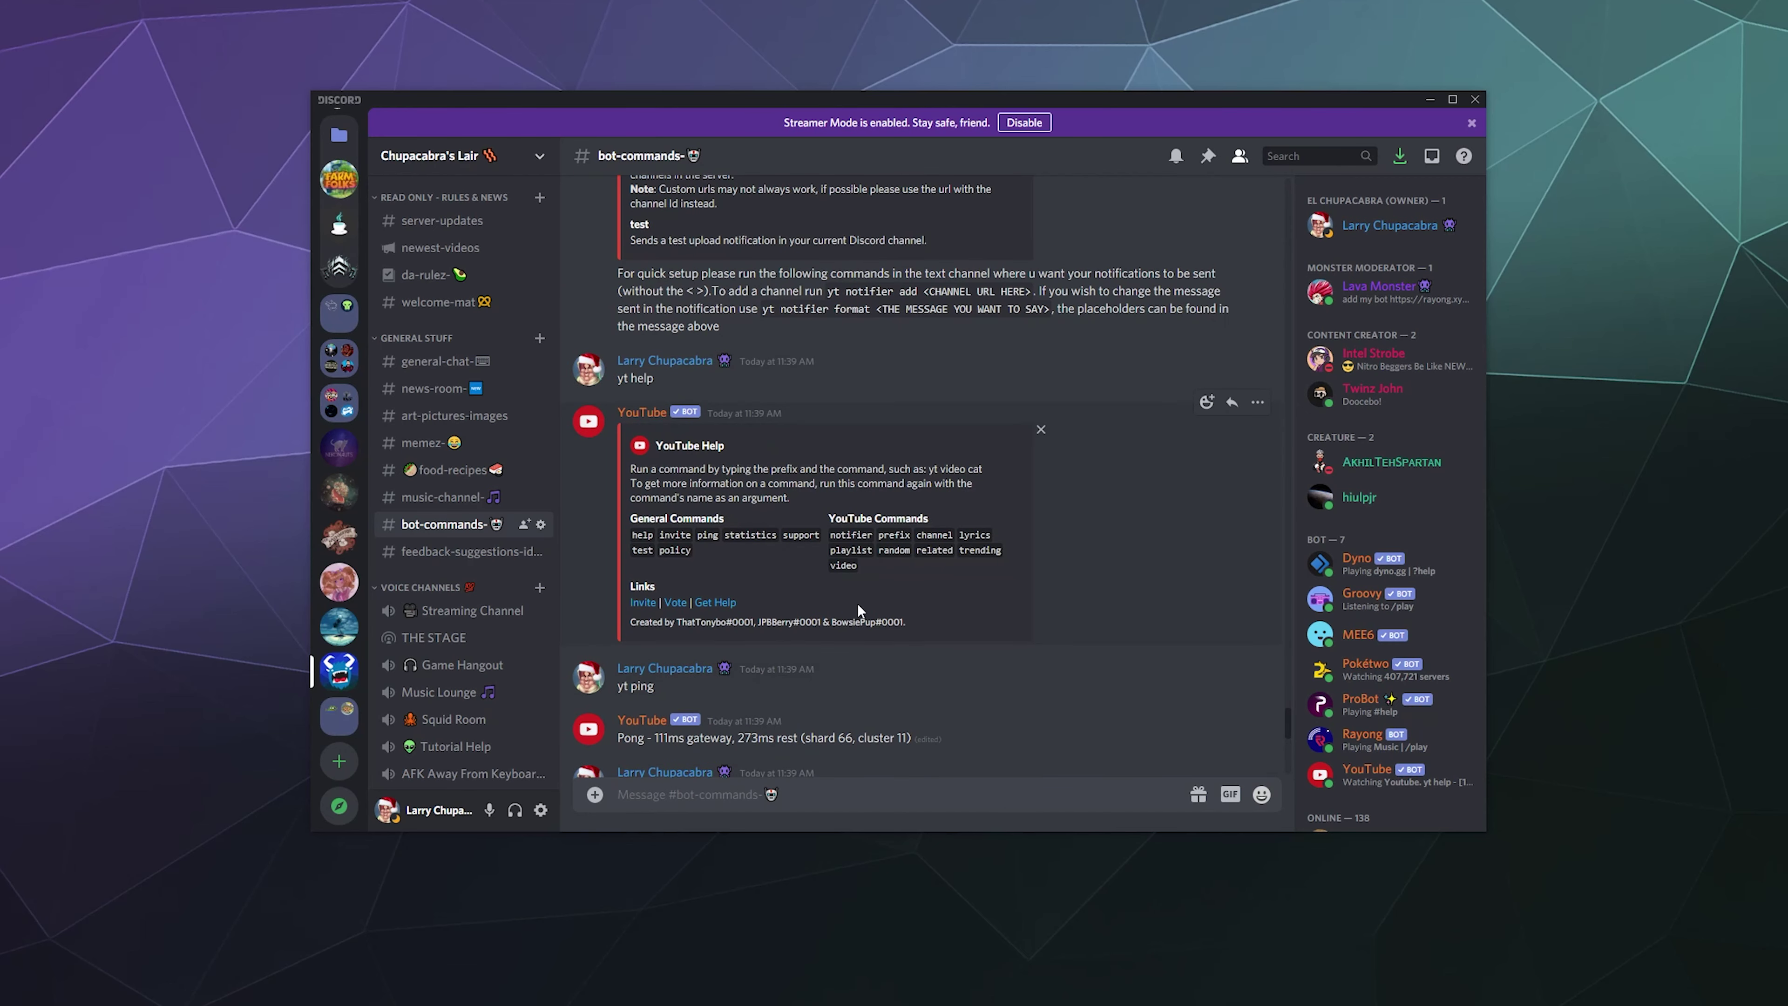
pyautogui.moveTo(840, 549); pyautogui.dragTo(889, 571)
pyautogui.click(900, 569)
pyautogui.moveTo(726, 537); pyautogui.dragTo(791, 540)
pyautogui.click(793, 531)
pyautogui.doubleClick(642, 550)
pyautogui.click(752, 565)
# - Send 'yt notifier' and review the Notifier help, including its note about using channel URLs
pyautogui.scroll(-1, 725, 533)
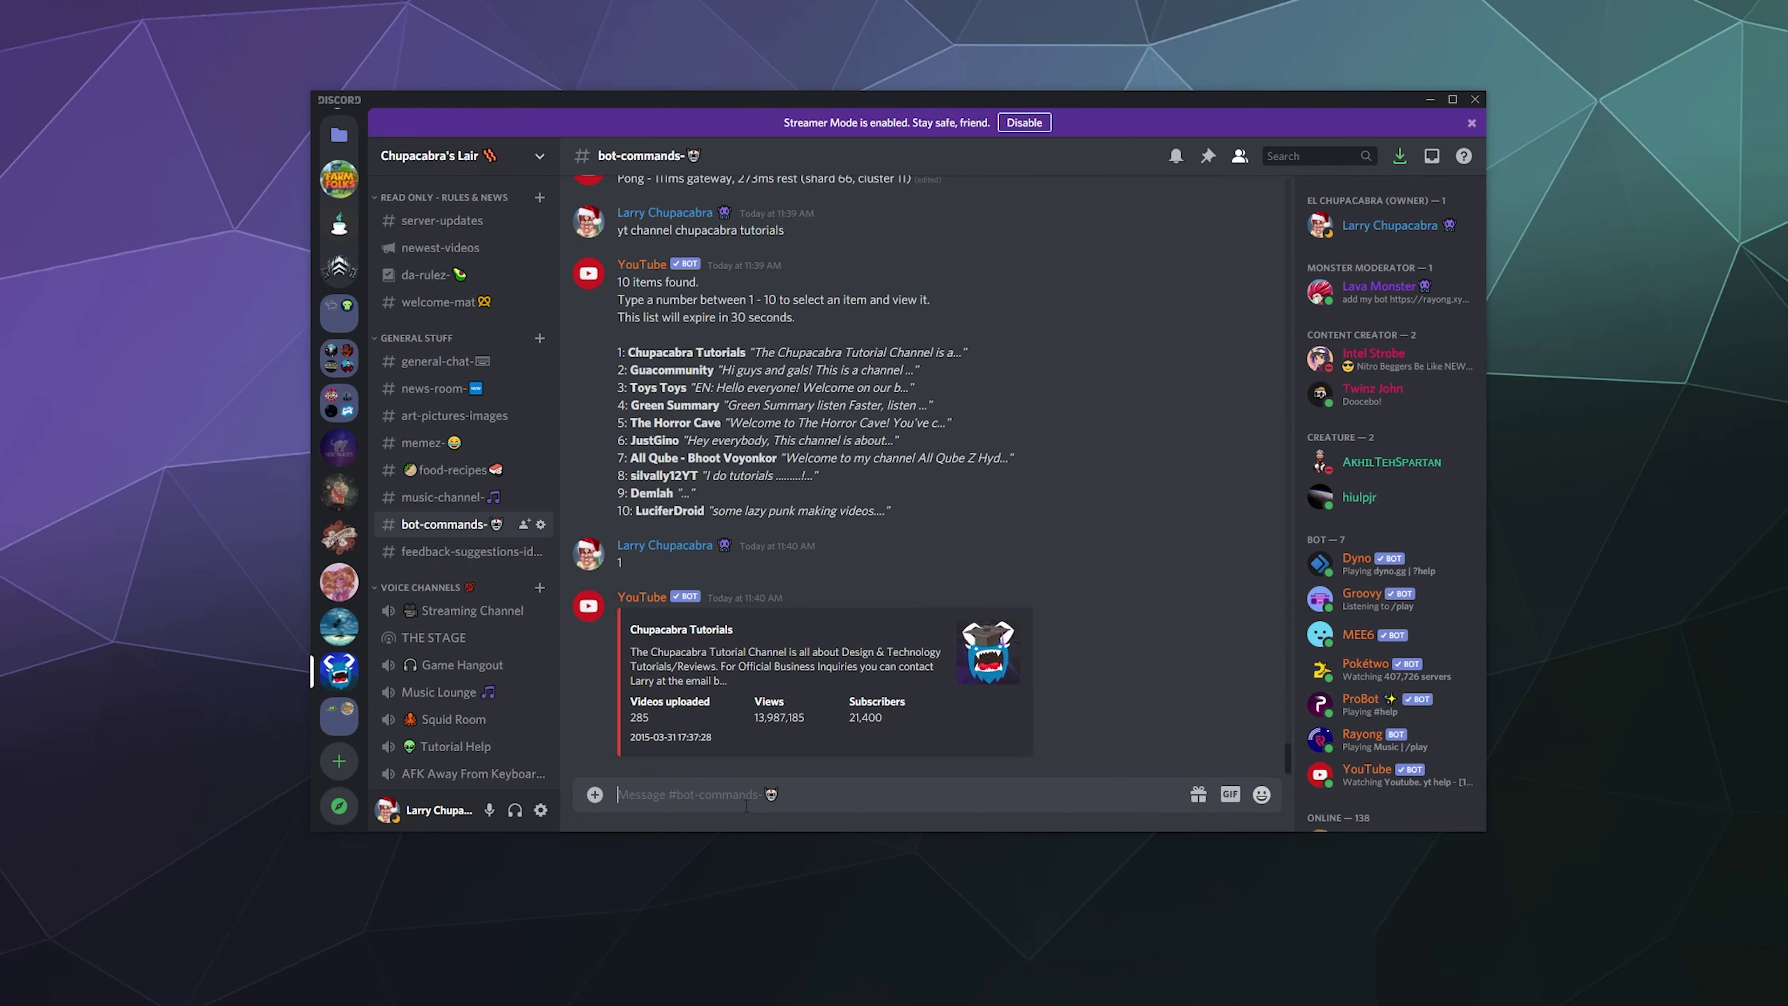
pyautogui.write('yt notifie')
pyautogui.write('r')
pyautogui.press('Return')
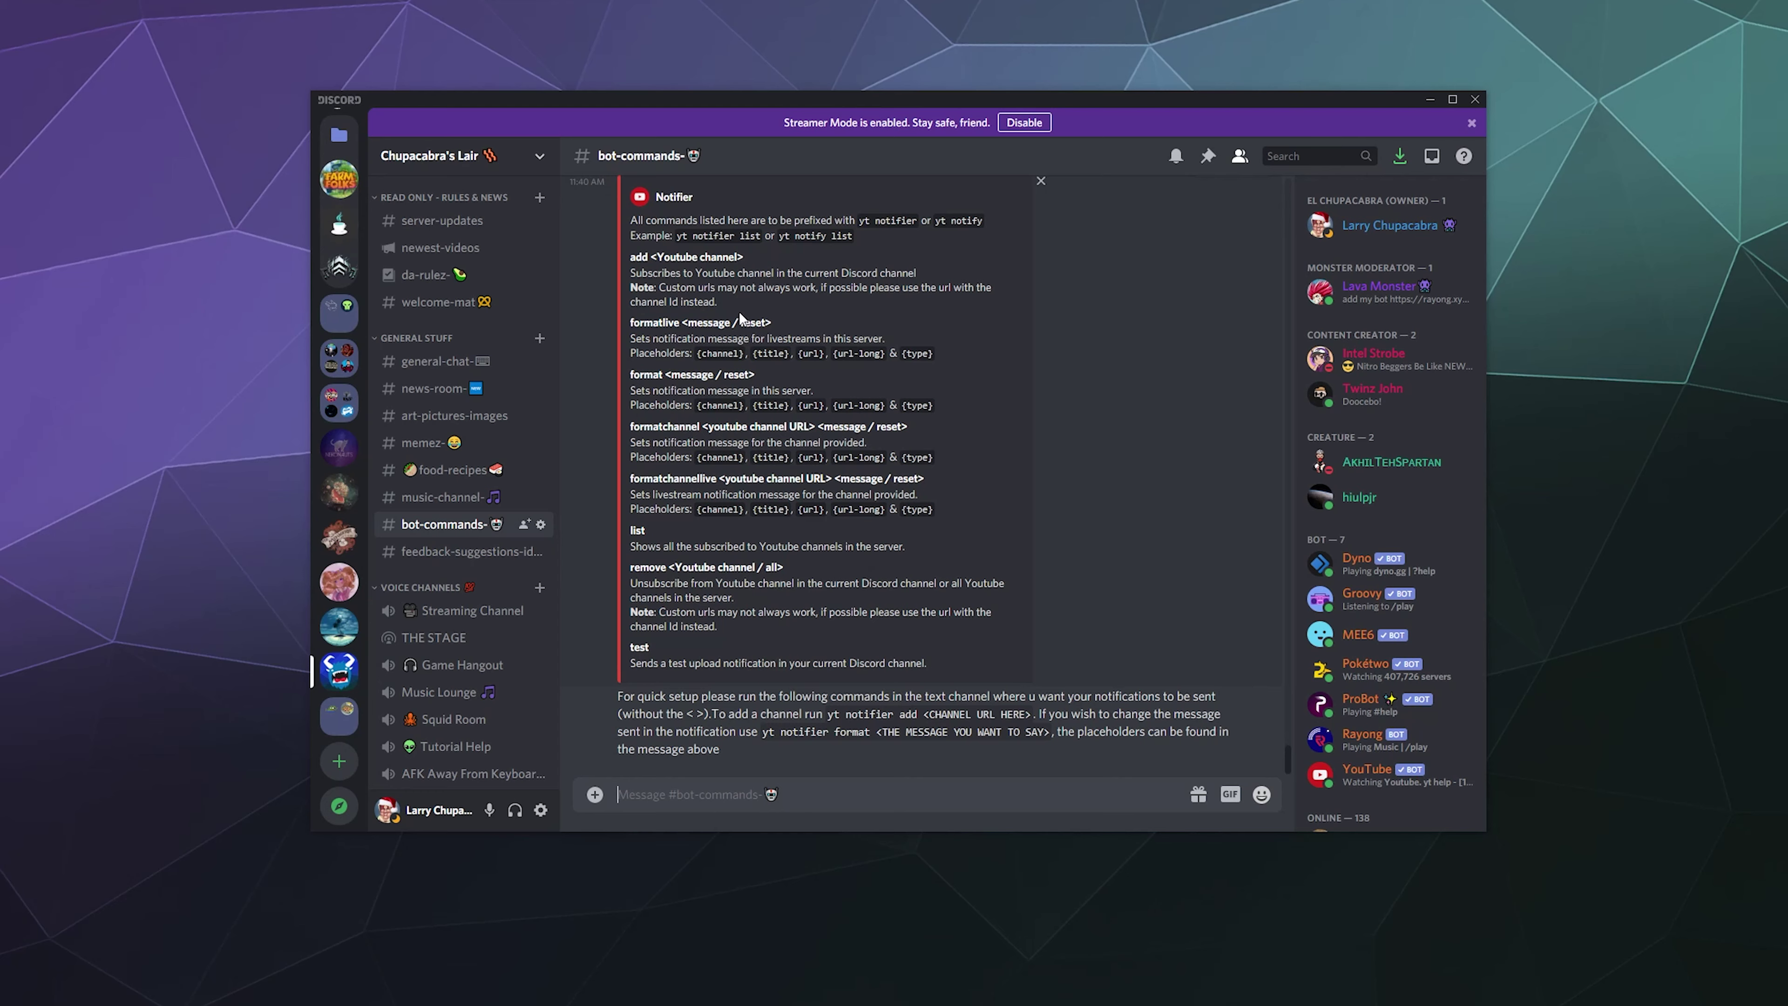
pyautogui.moveTo(739, 611); pyautogui.dragTo(665, 627)
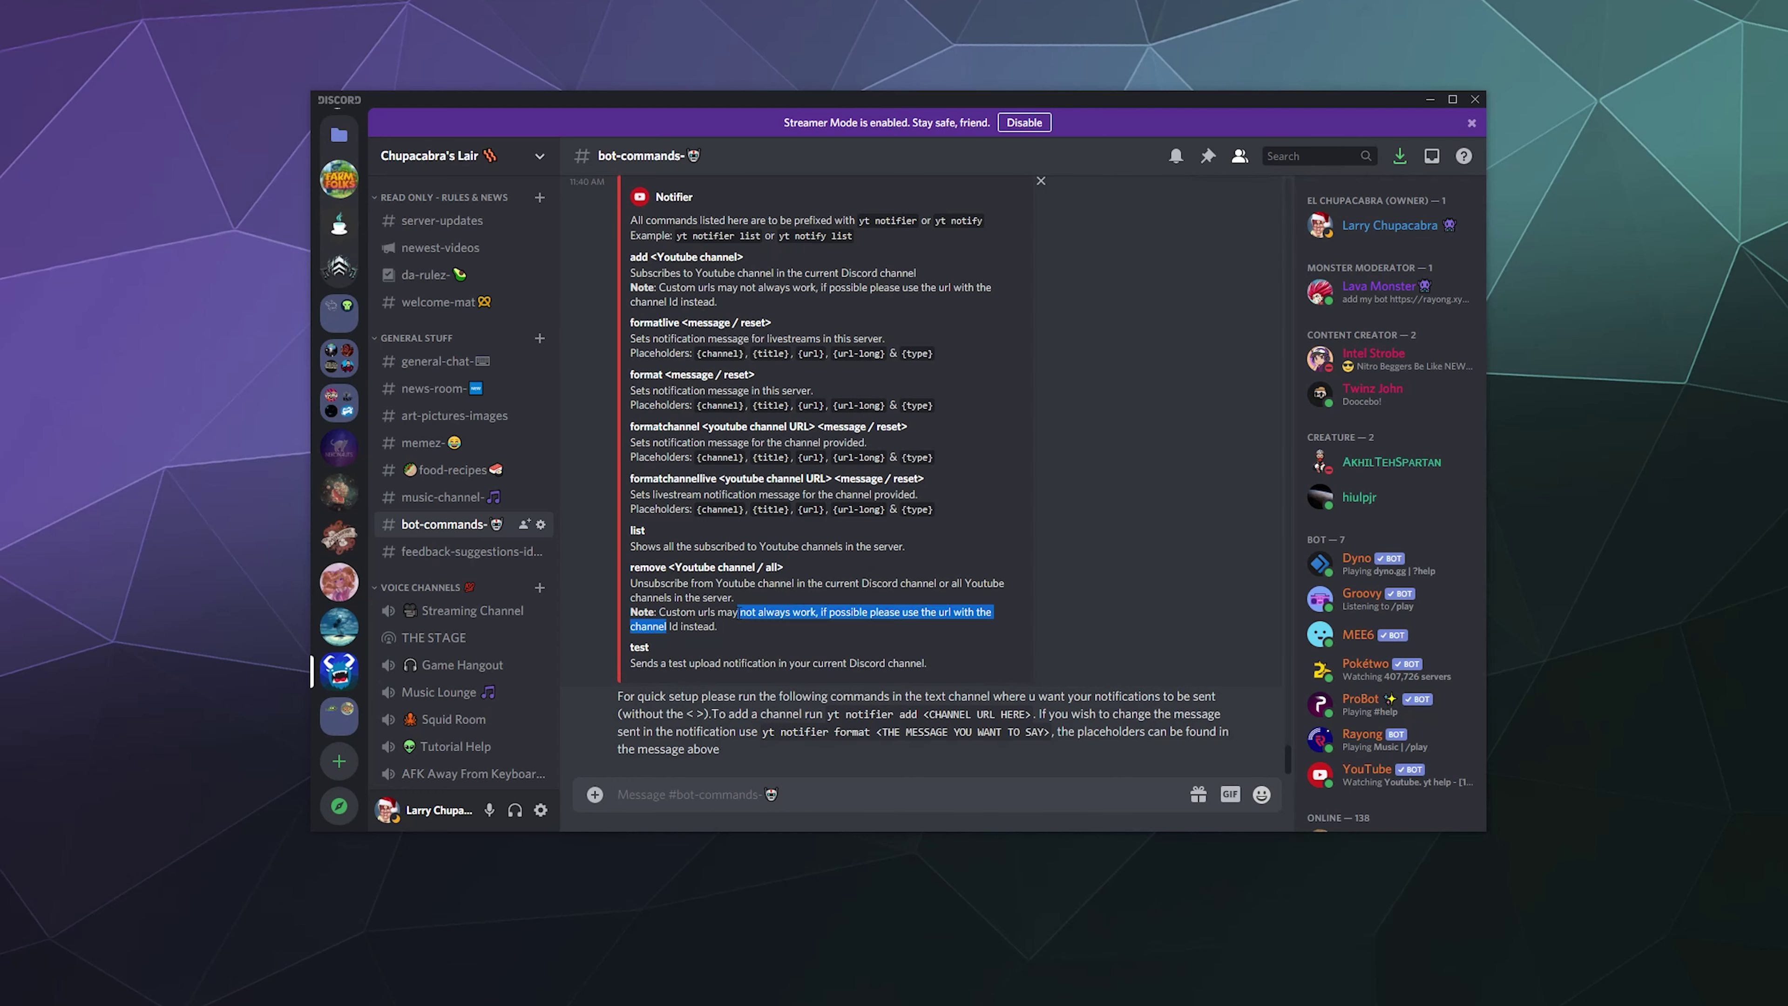
pyautogui.click(752, 636)
pyautogui.scroll(3, 727, 372)
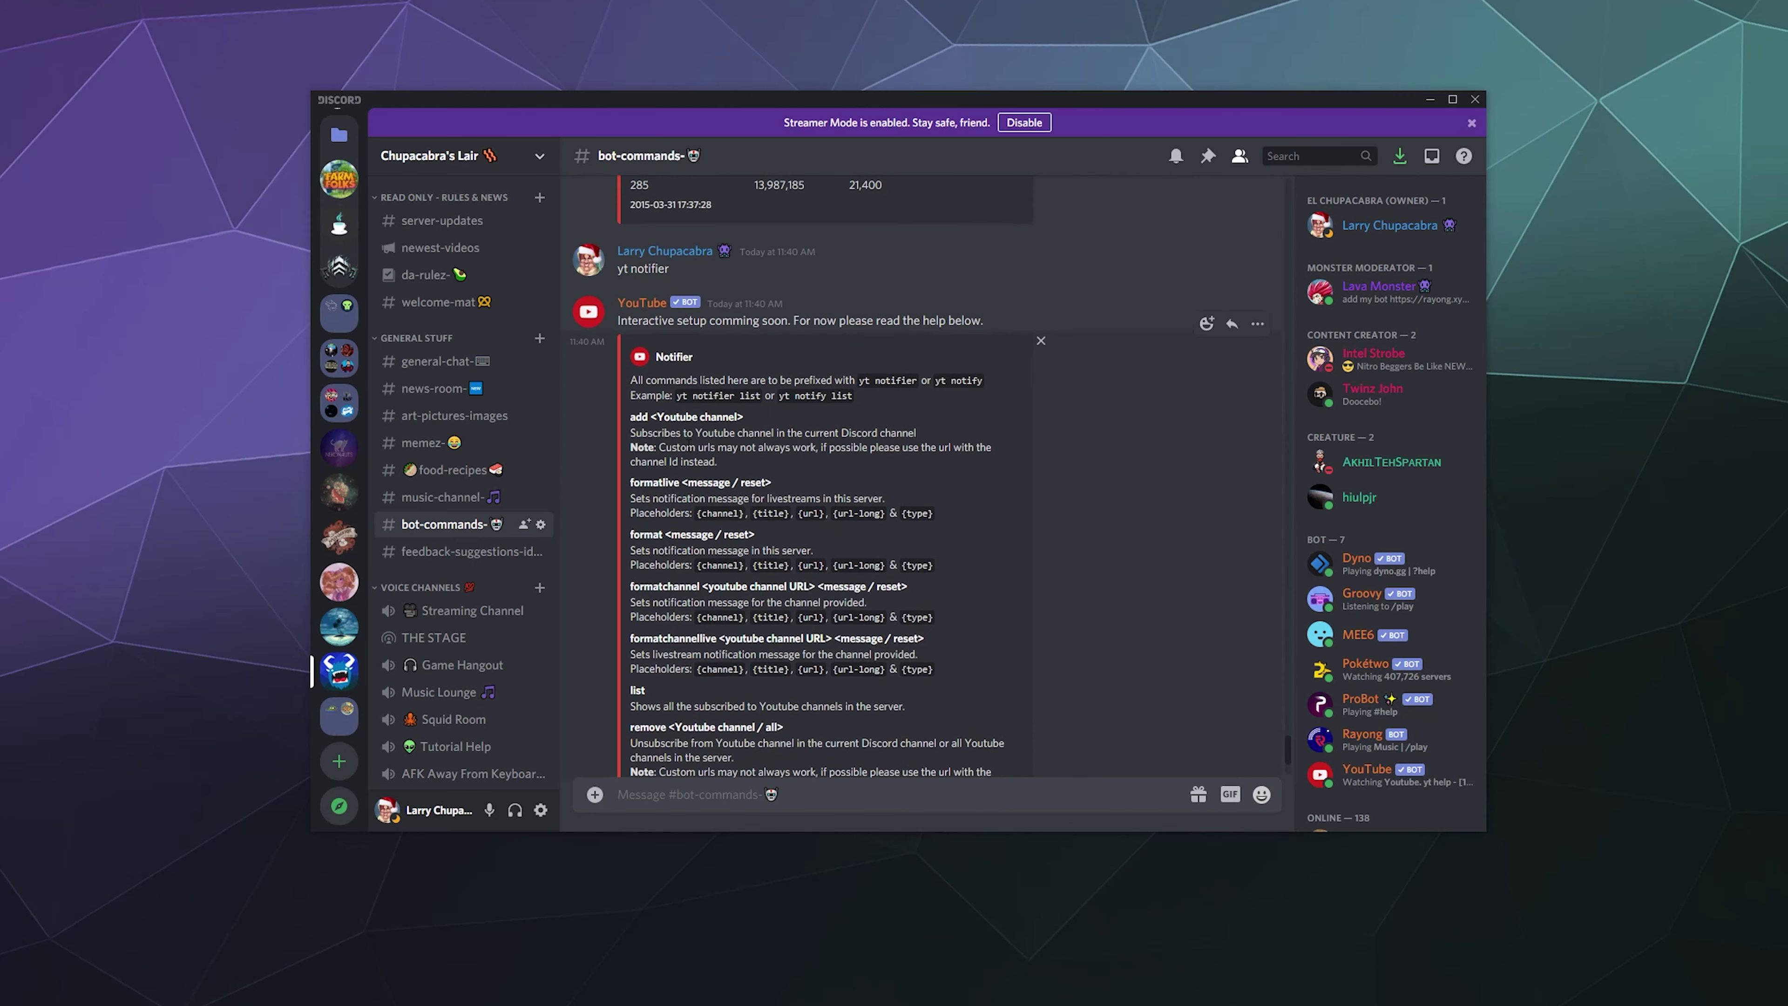
pyautogui.moveTo(866, 513)
pyautogui.mouseDown()
pyautogui.moveTo(630, 493)
pyautogui.moveTo(872, 529)
pyautogui.mouseUp()
pyautogui.click(748, 471)
# - Send 'yt notifier remove all' in #newest-videos
pyautogui.click(415, 250)
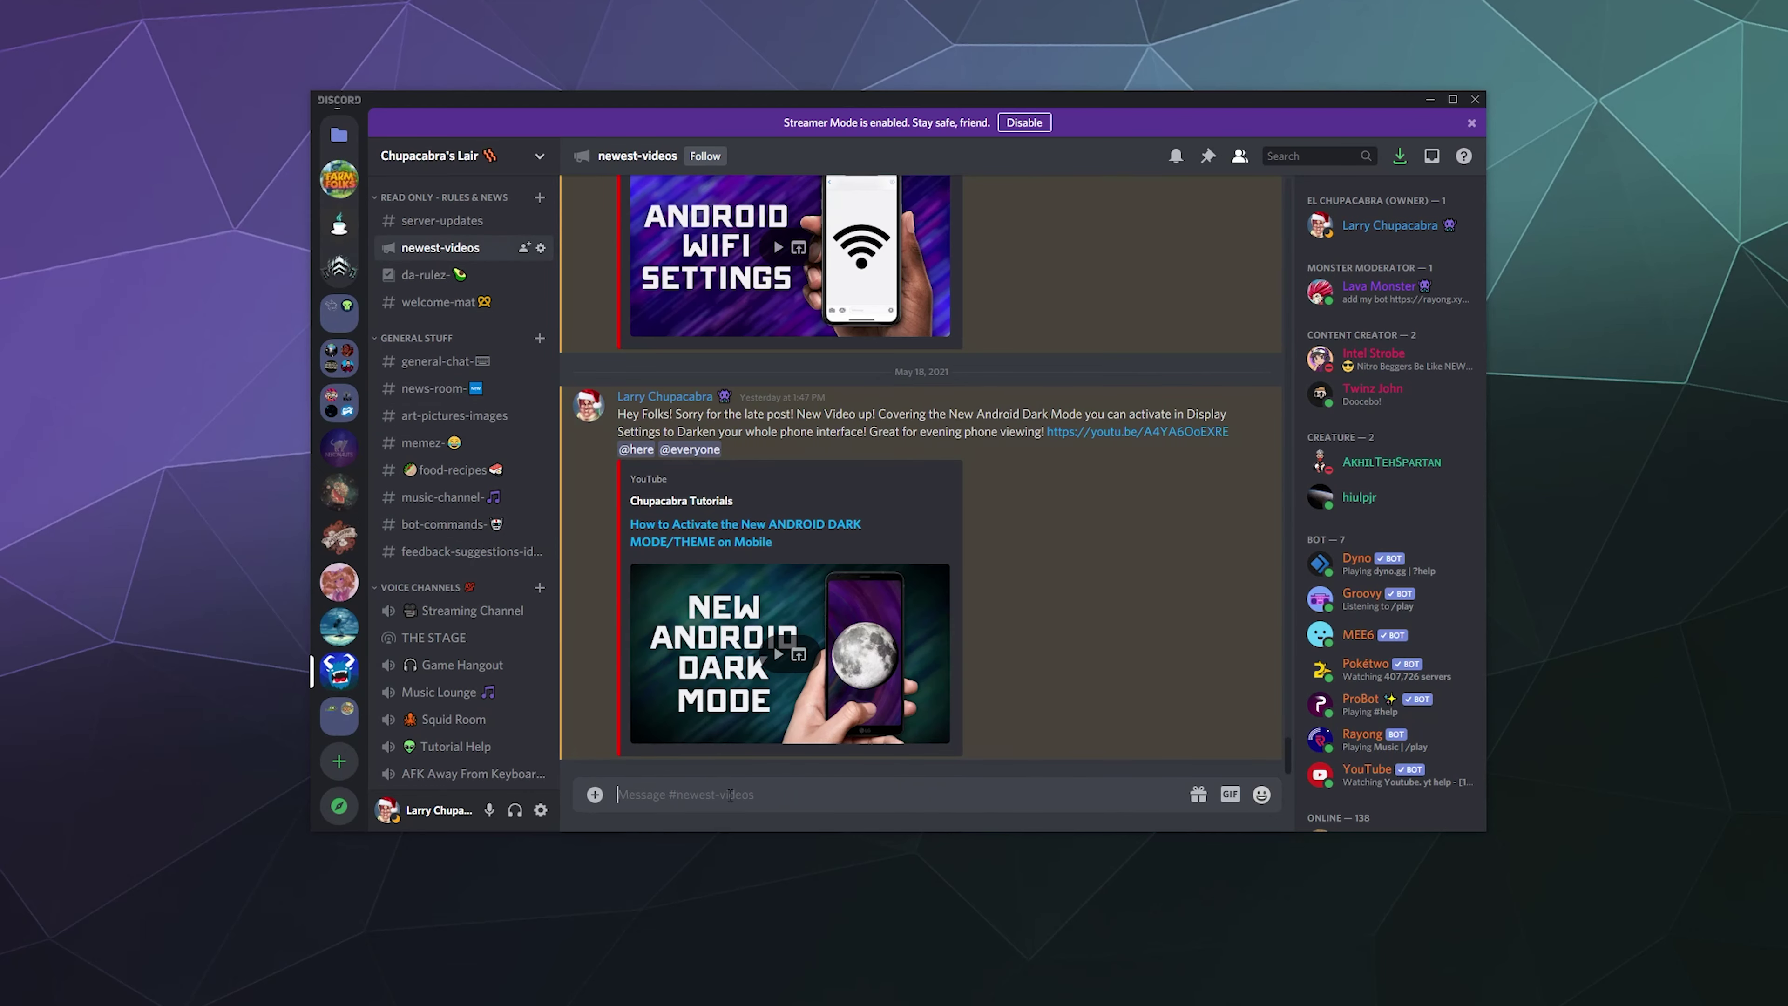
pyautogui.scroll(-9, 454, 621)
pyautogui.scroll(8, 453, 638)
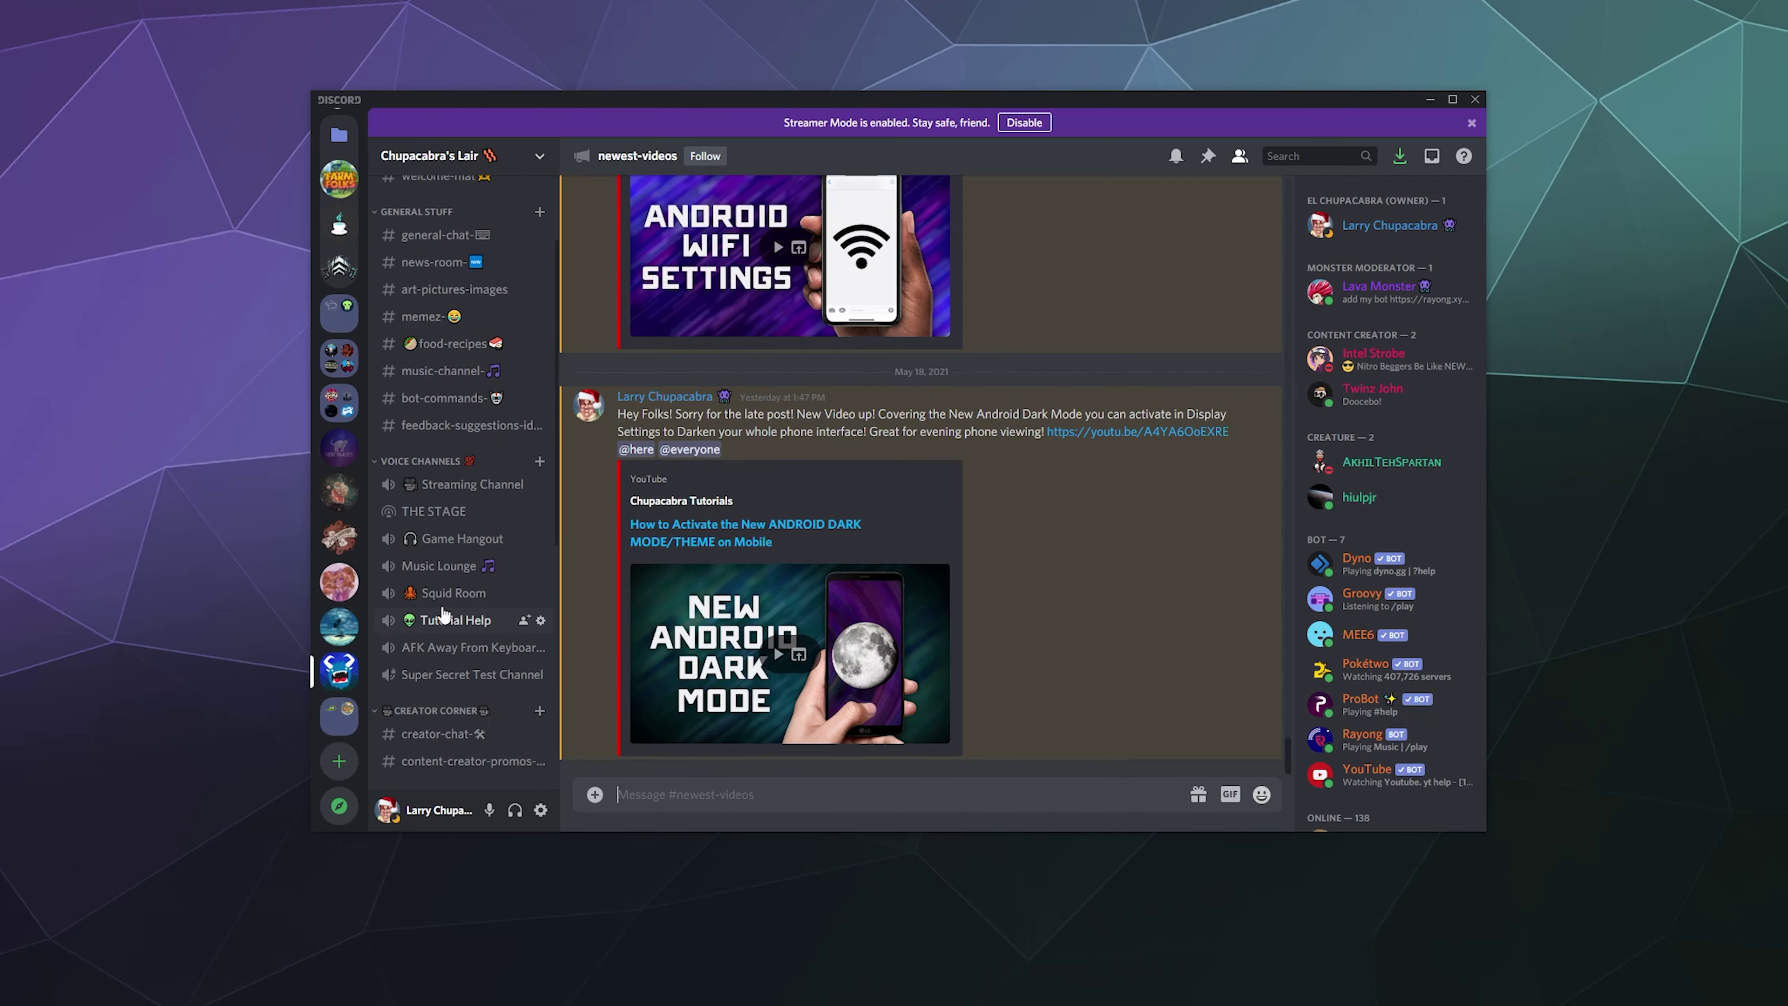
pyautogui.scroll(2, 443, 505)
pyautogui.click(443, 524)
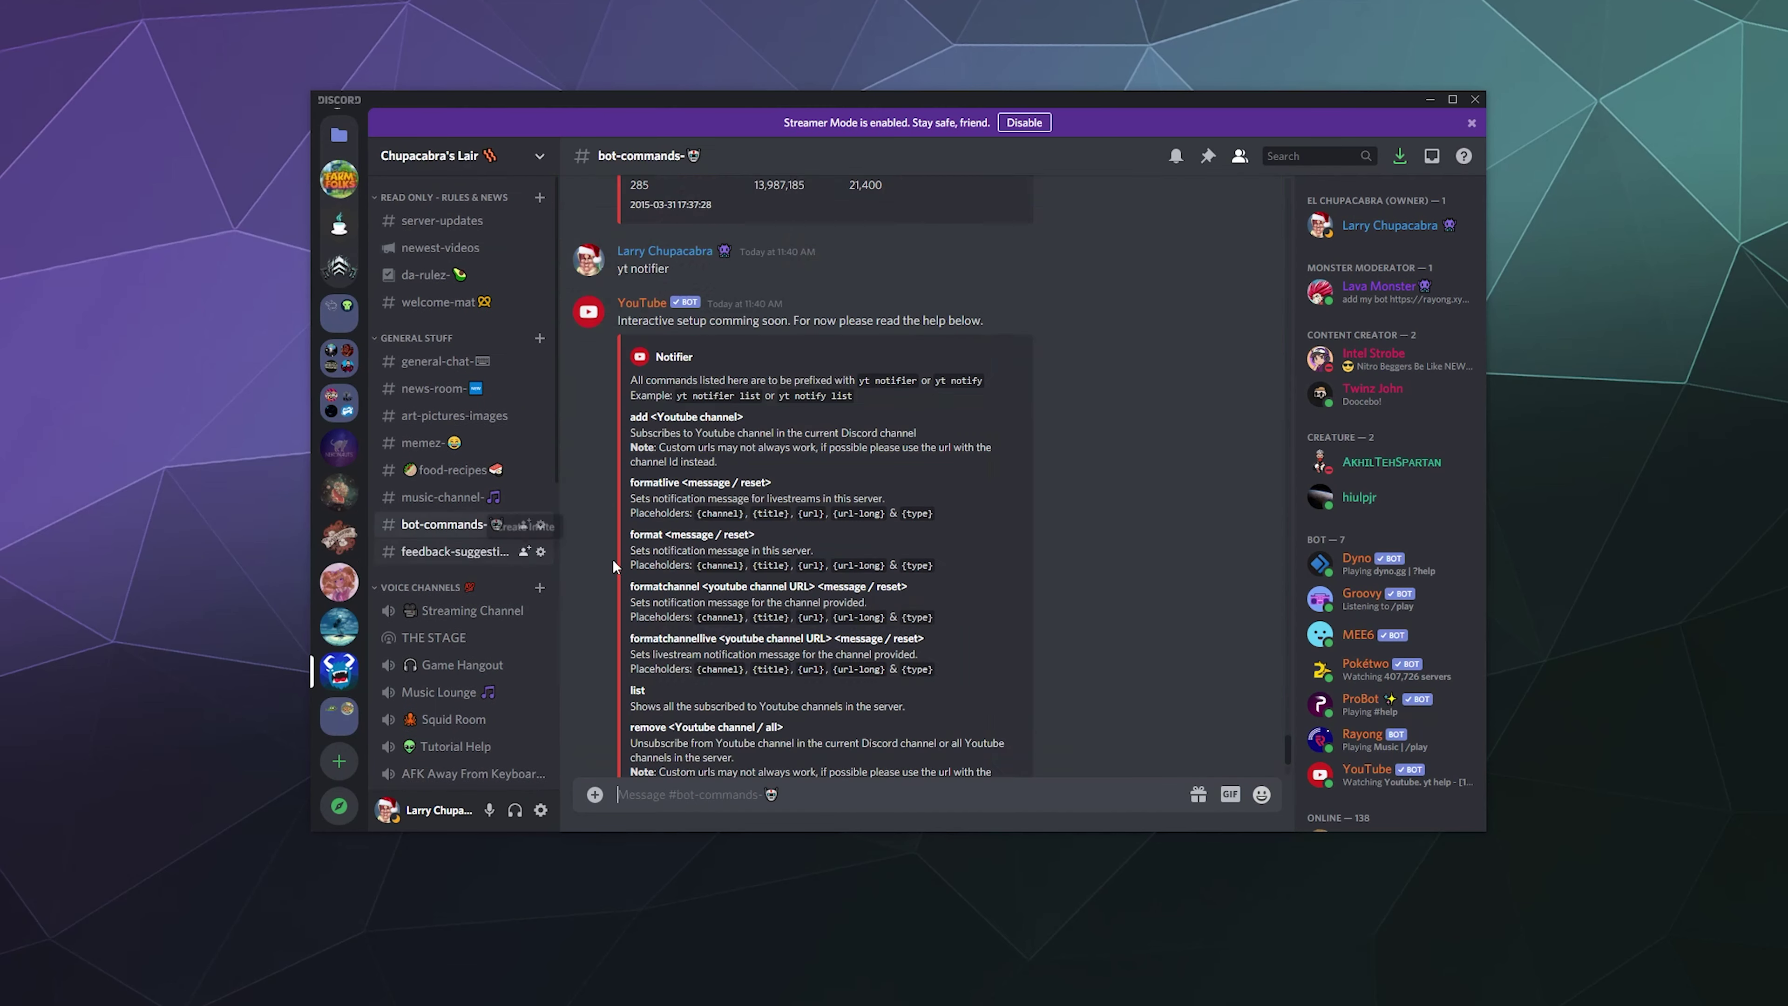
pyautogui.scroll(-3, 633, 644)
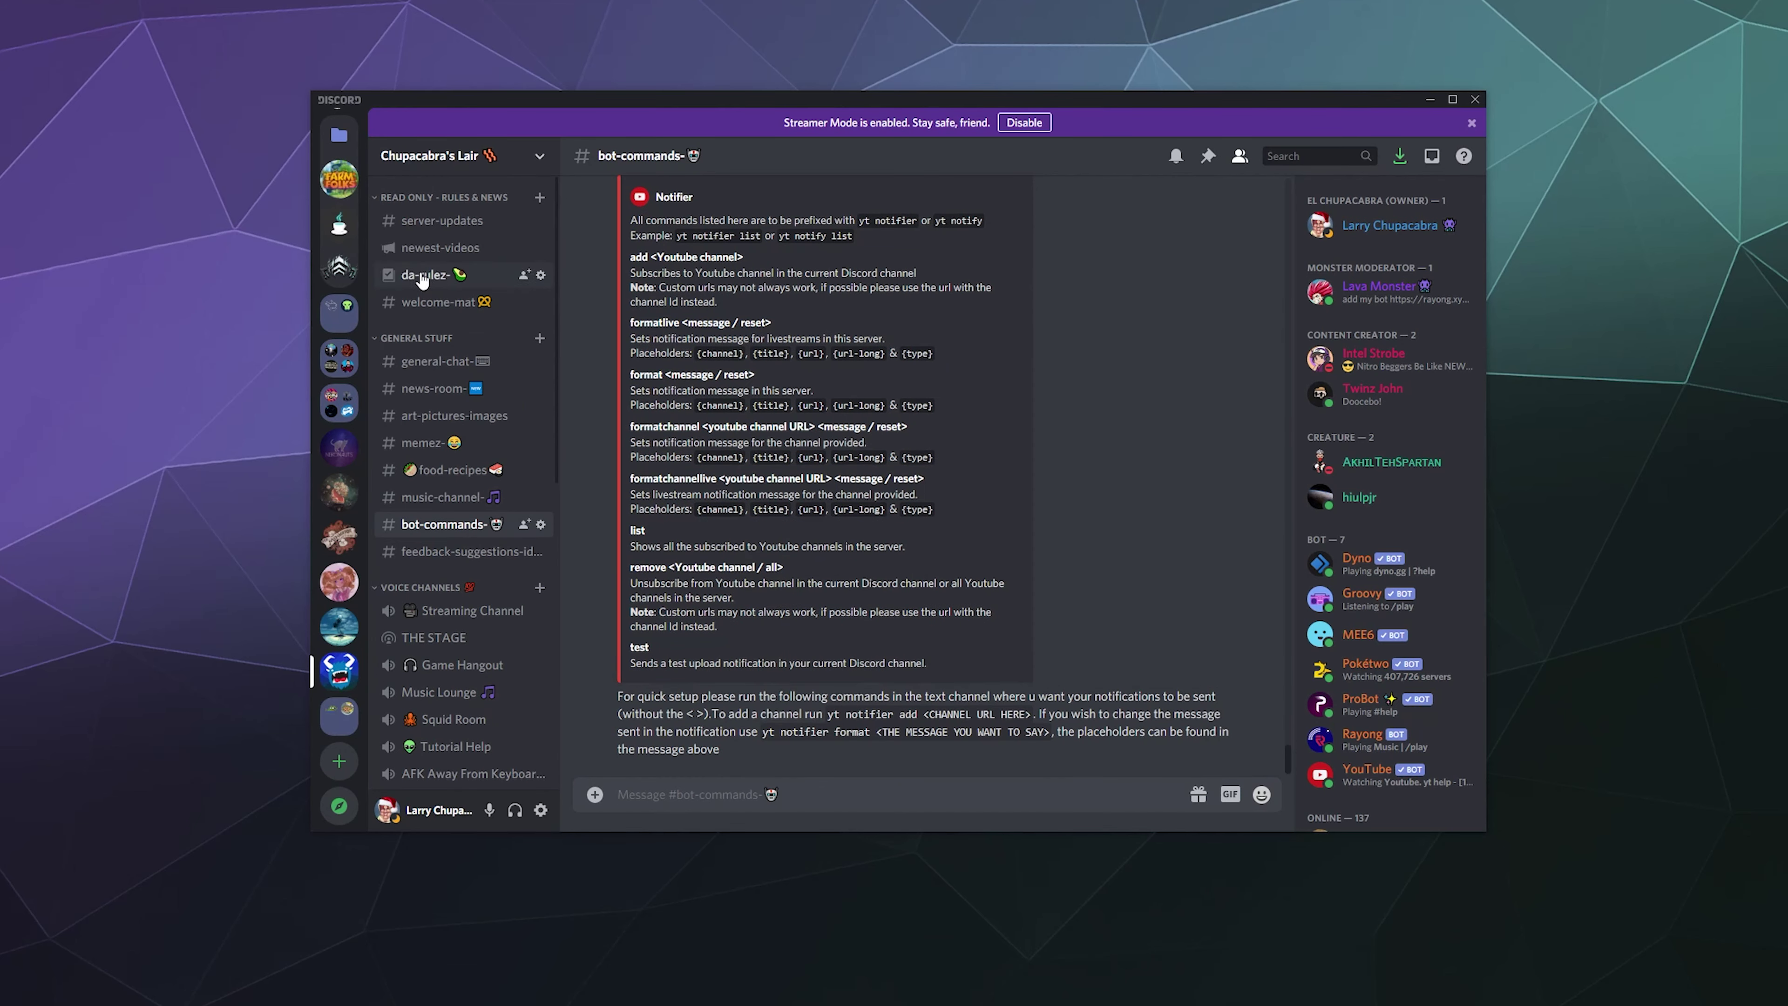
pyautogui.click(426, 247)
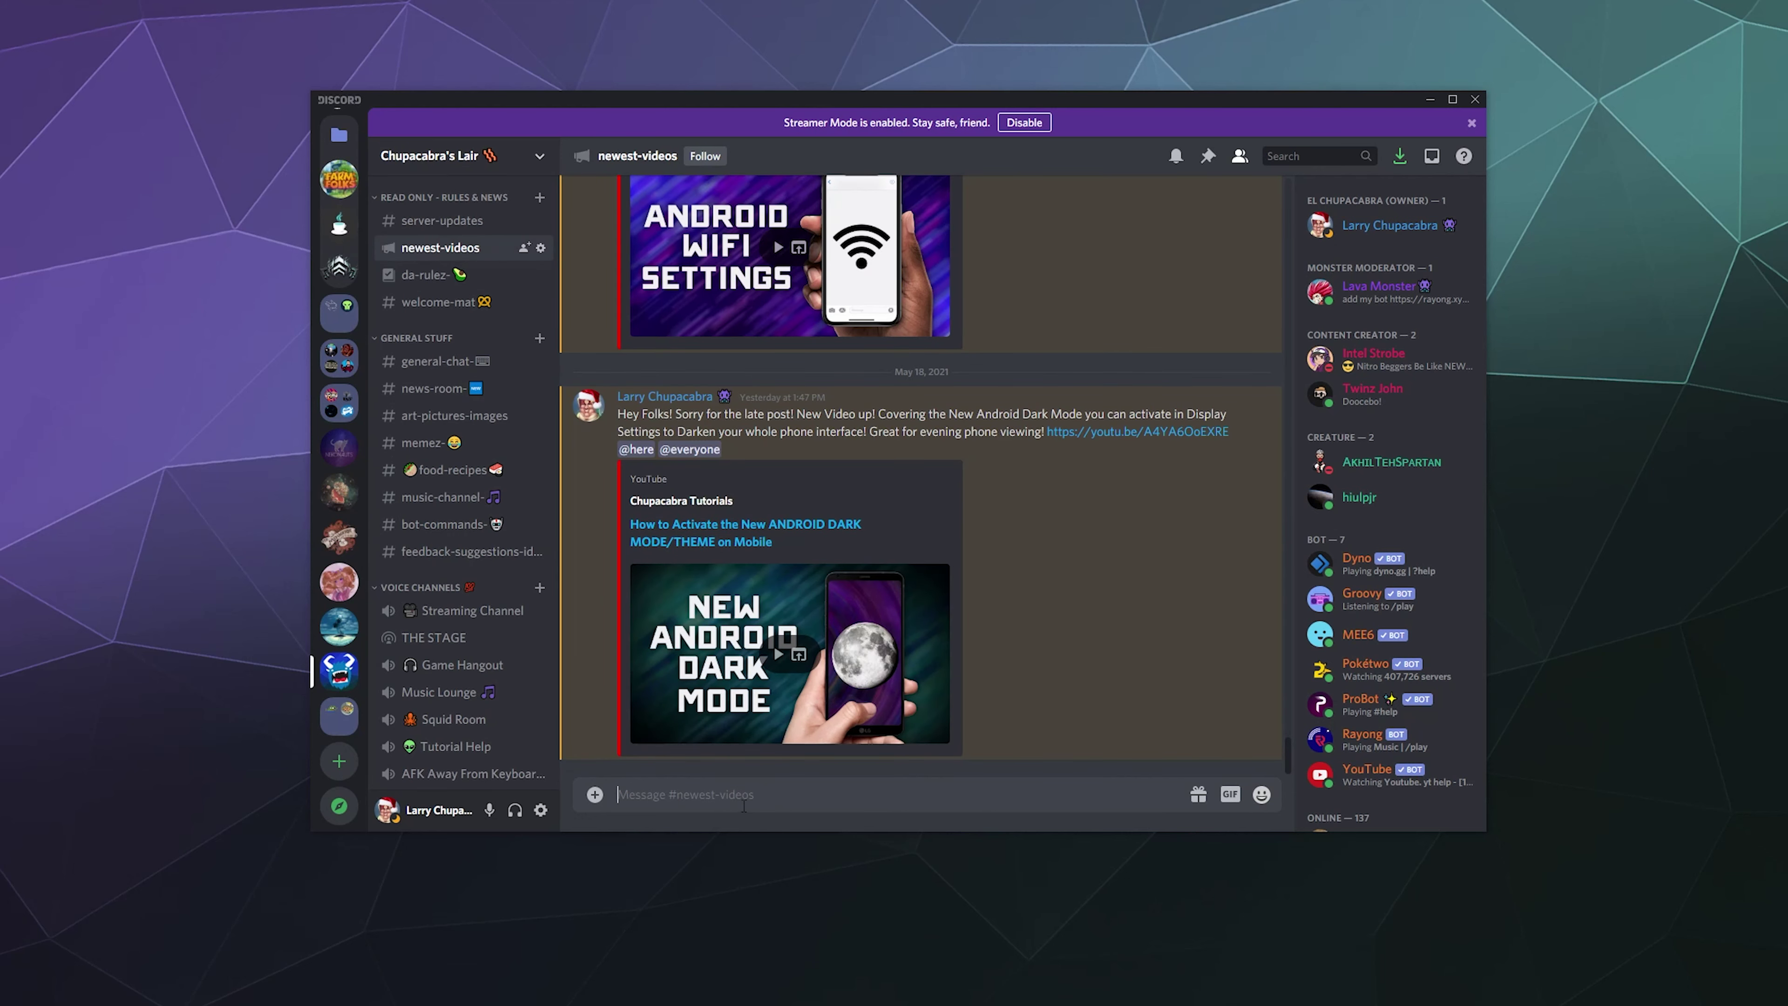
pyautogui.write('yt notifier')
pyautogui.write(' remove all')
pyautogui.press('Return')
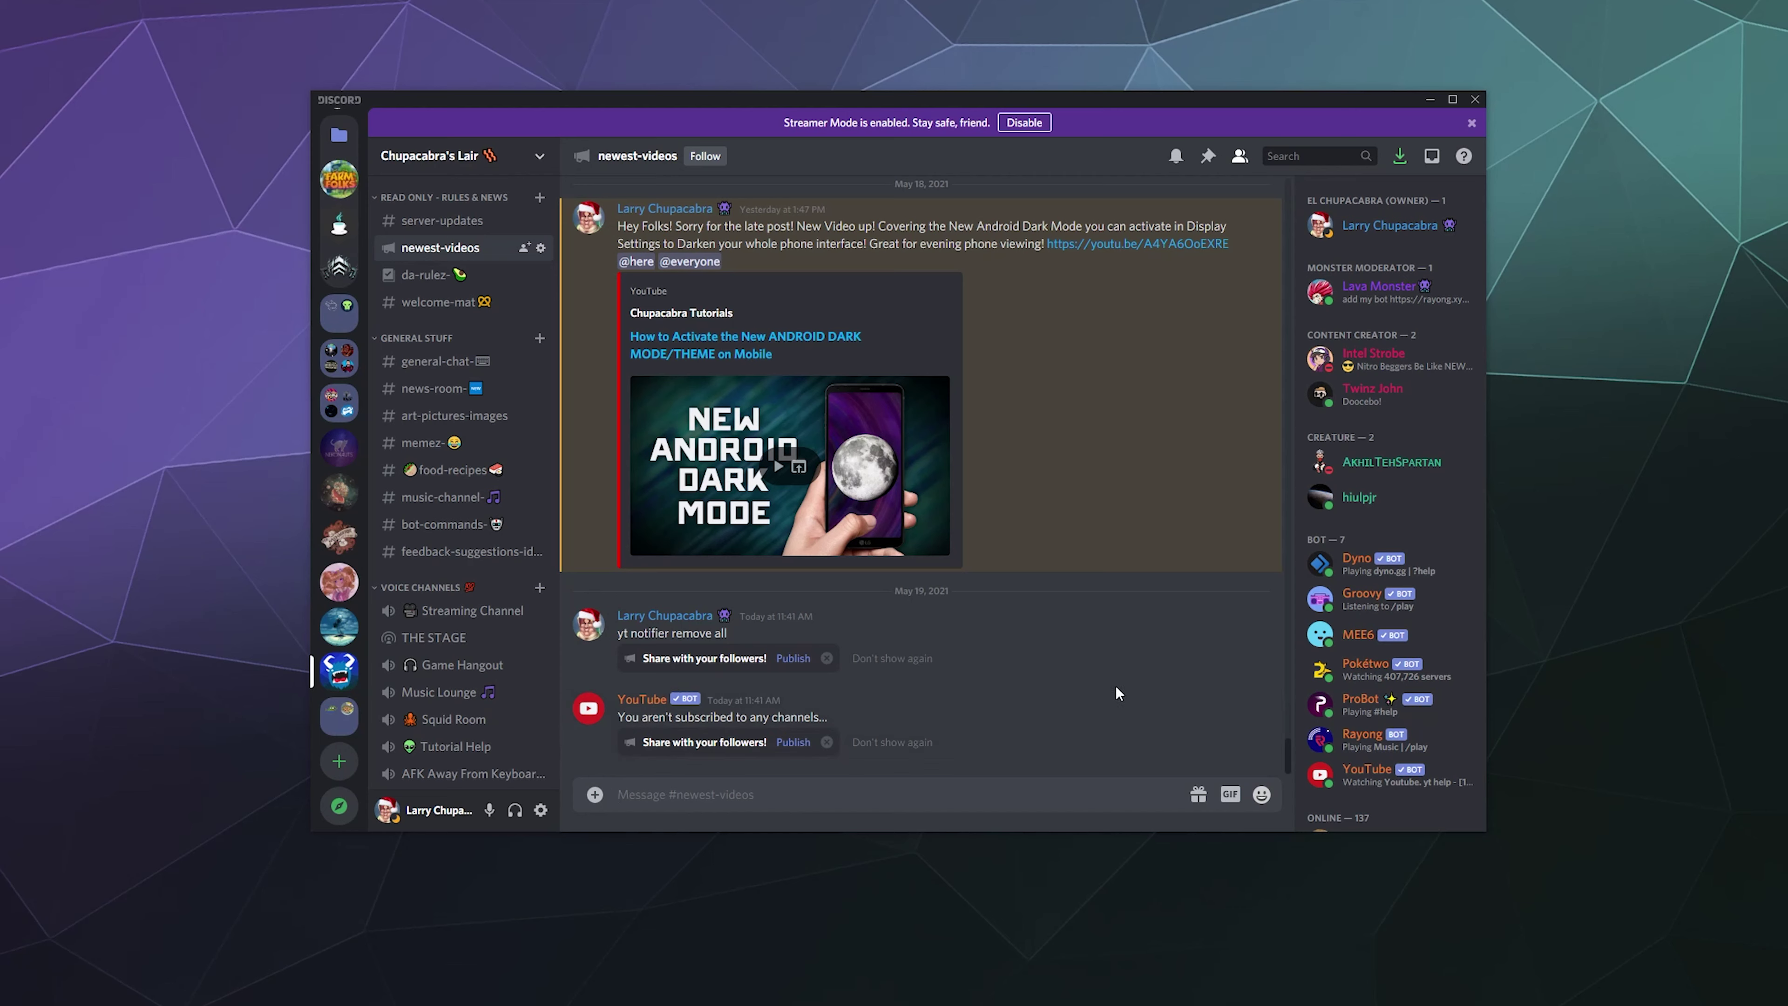
# - Delete the remove-all command and the bot's 'not subscribed' reply, then highlight the add command in bot-commands
pyautogui.click(1257, 605)
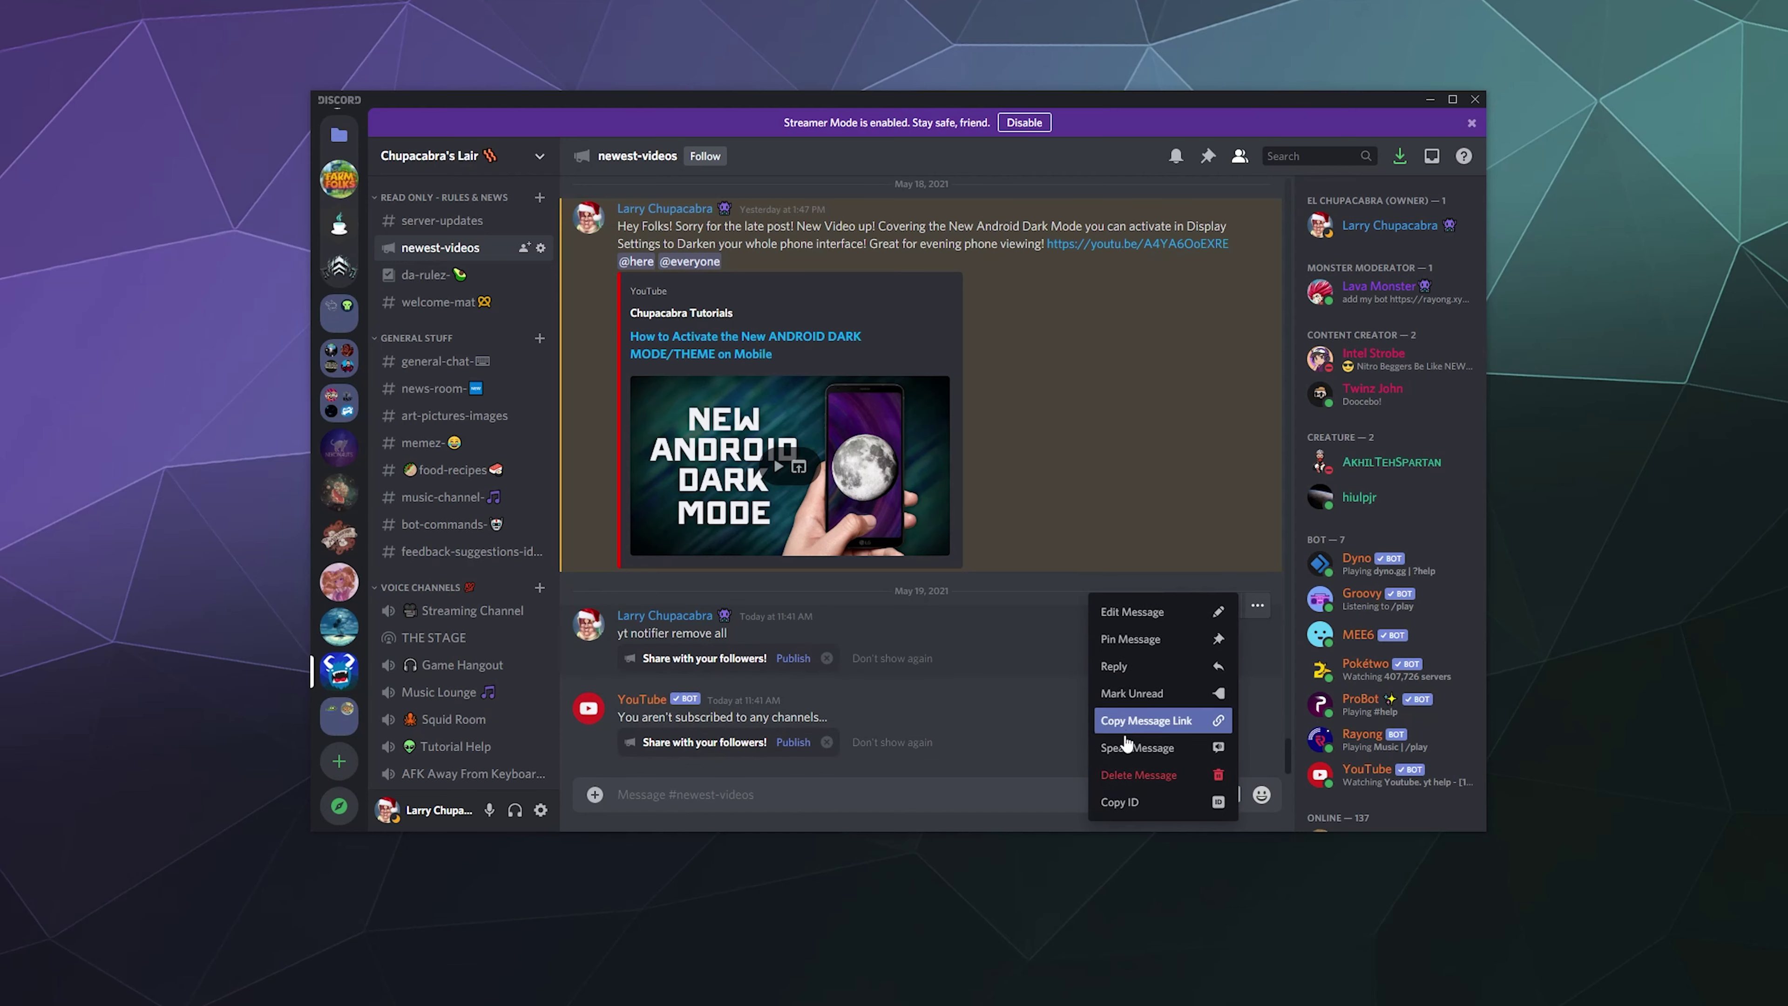
pyautogui.click(1126, 769)
pyautogui.click(996, 564)
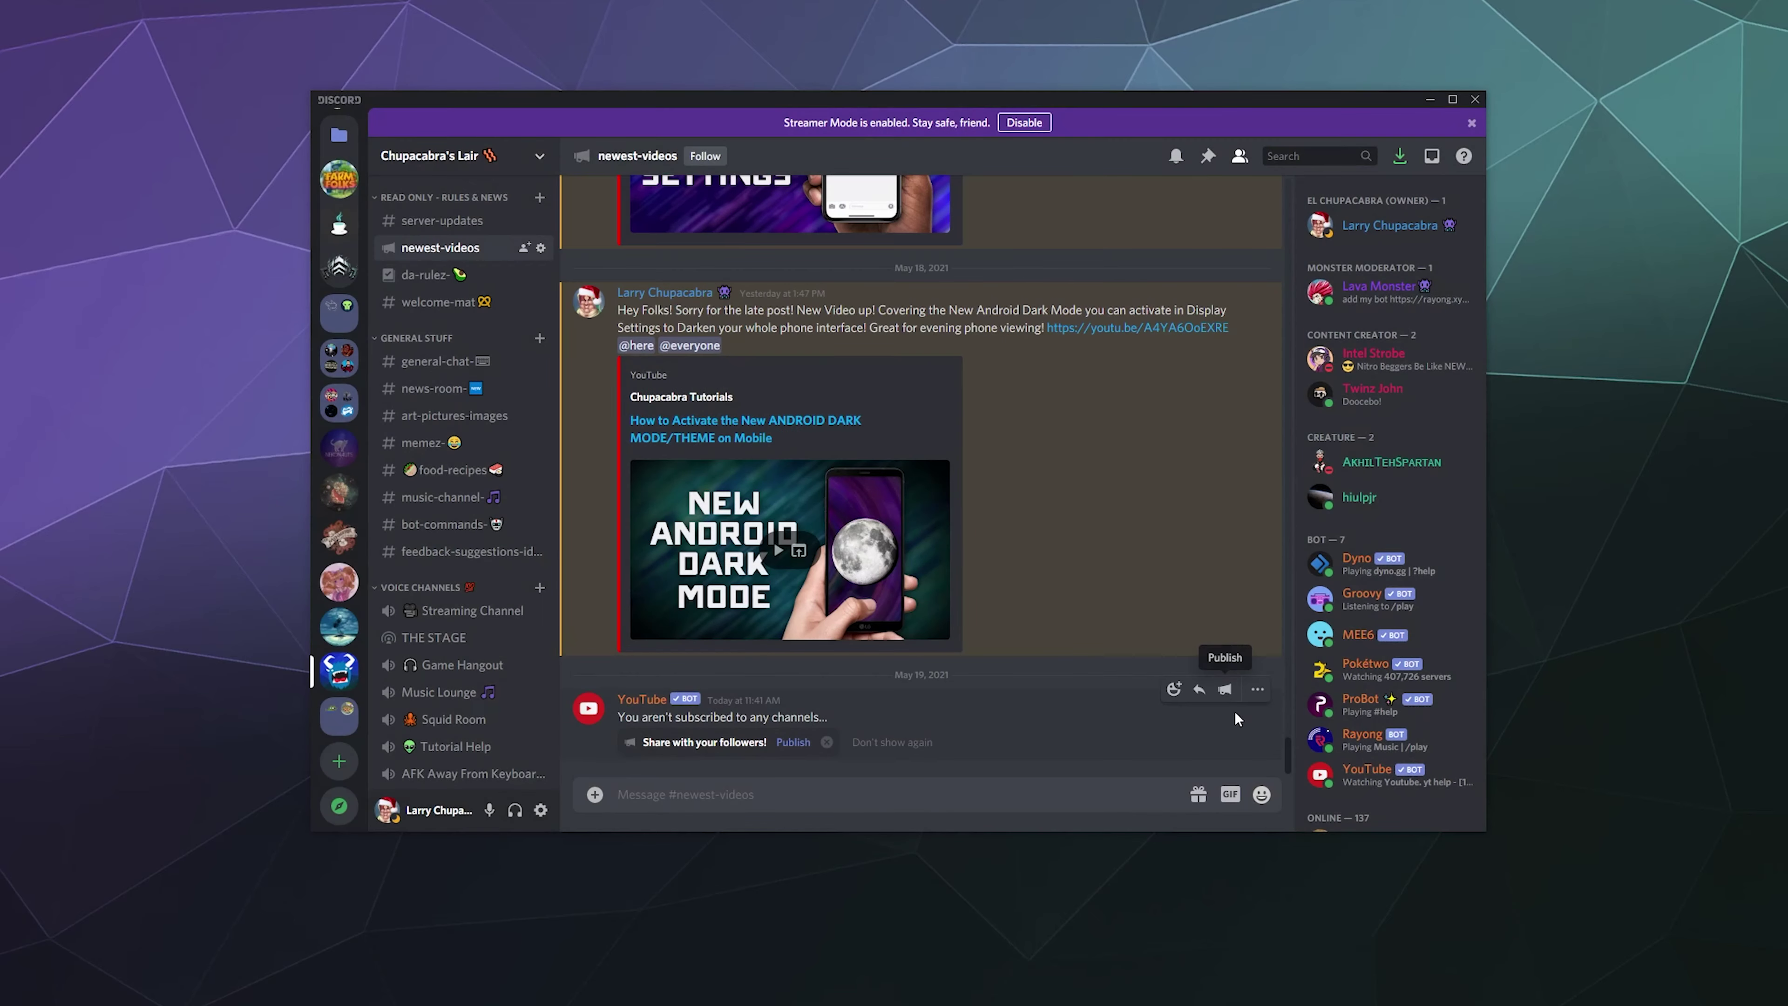
pyautogui.click(1258, 690)
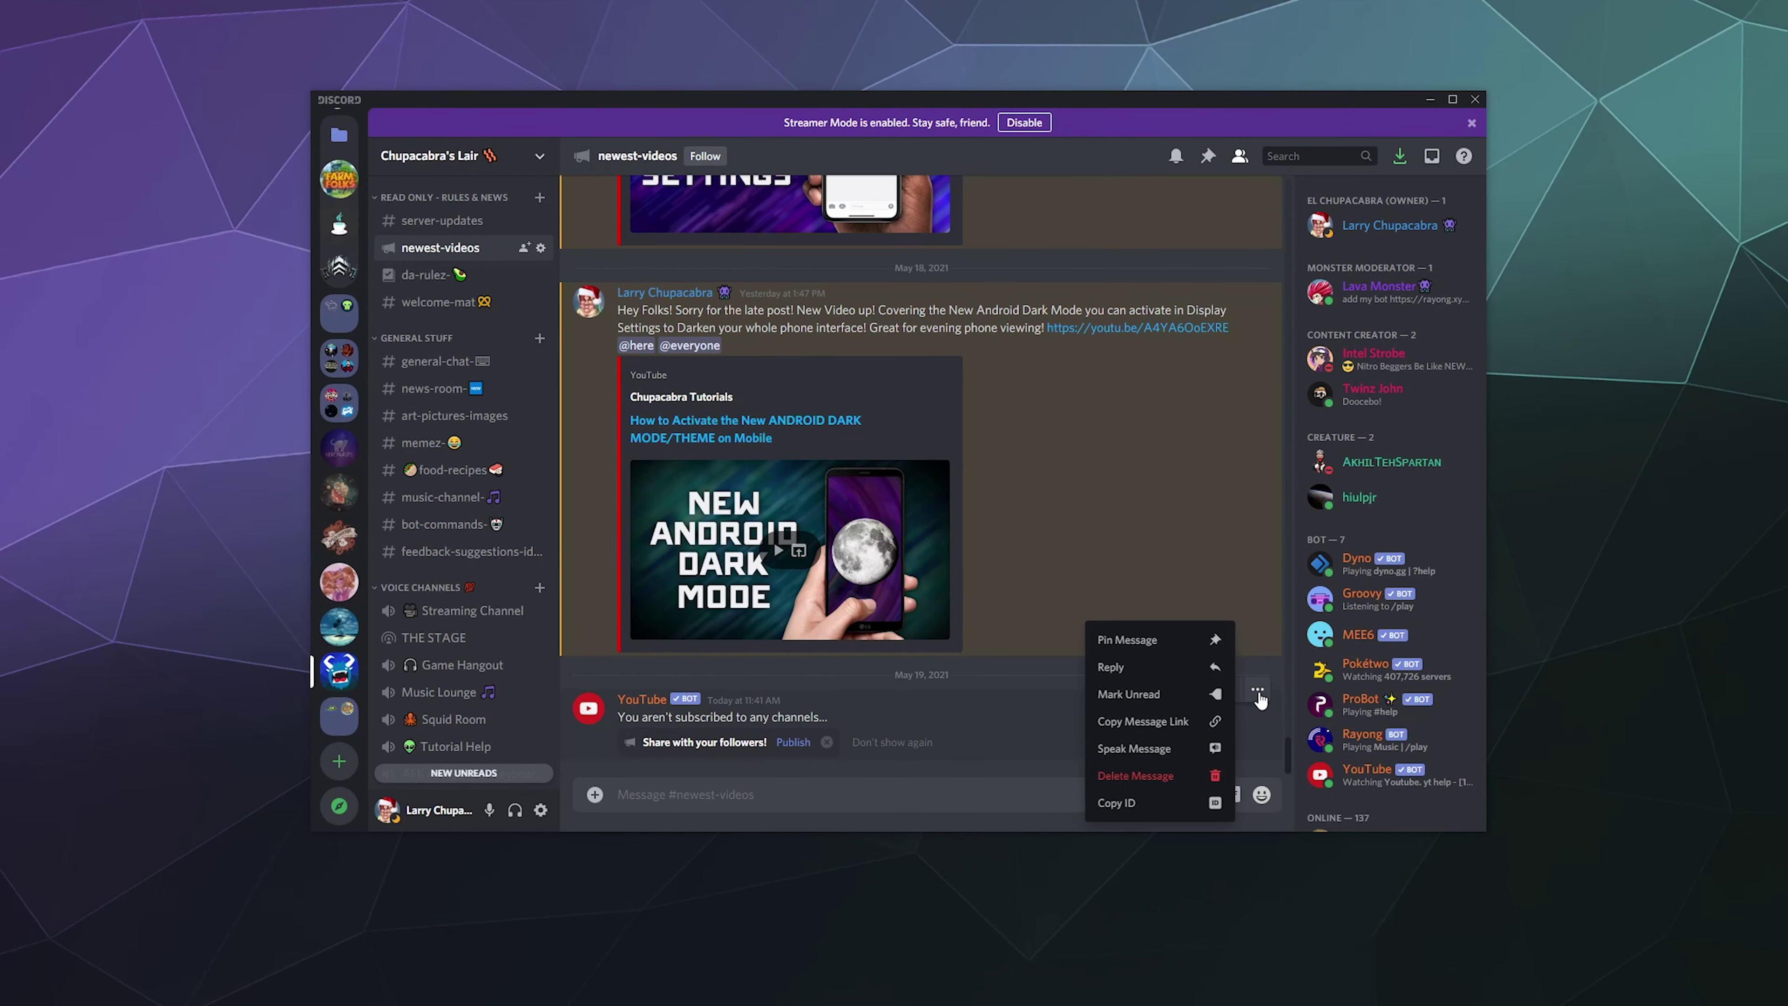
pyautogui.click(1158, 780)
pyautogui.click(1026, 592)
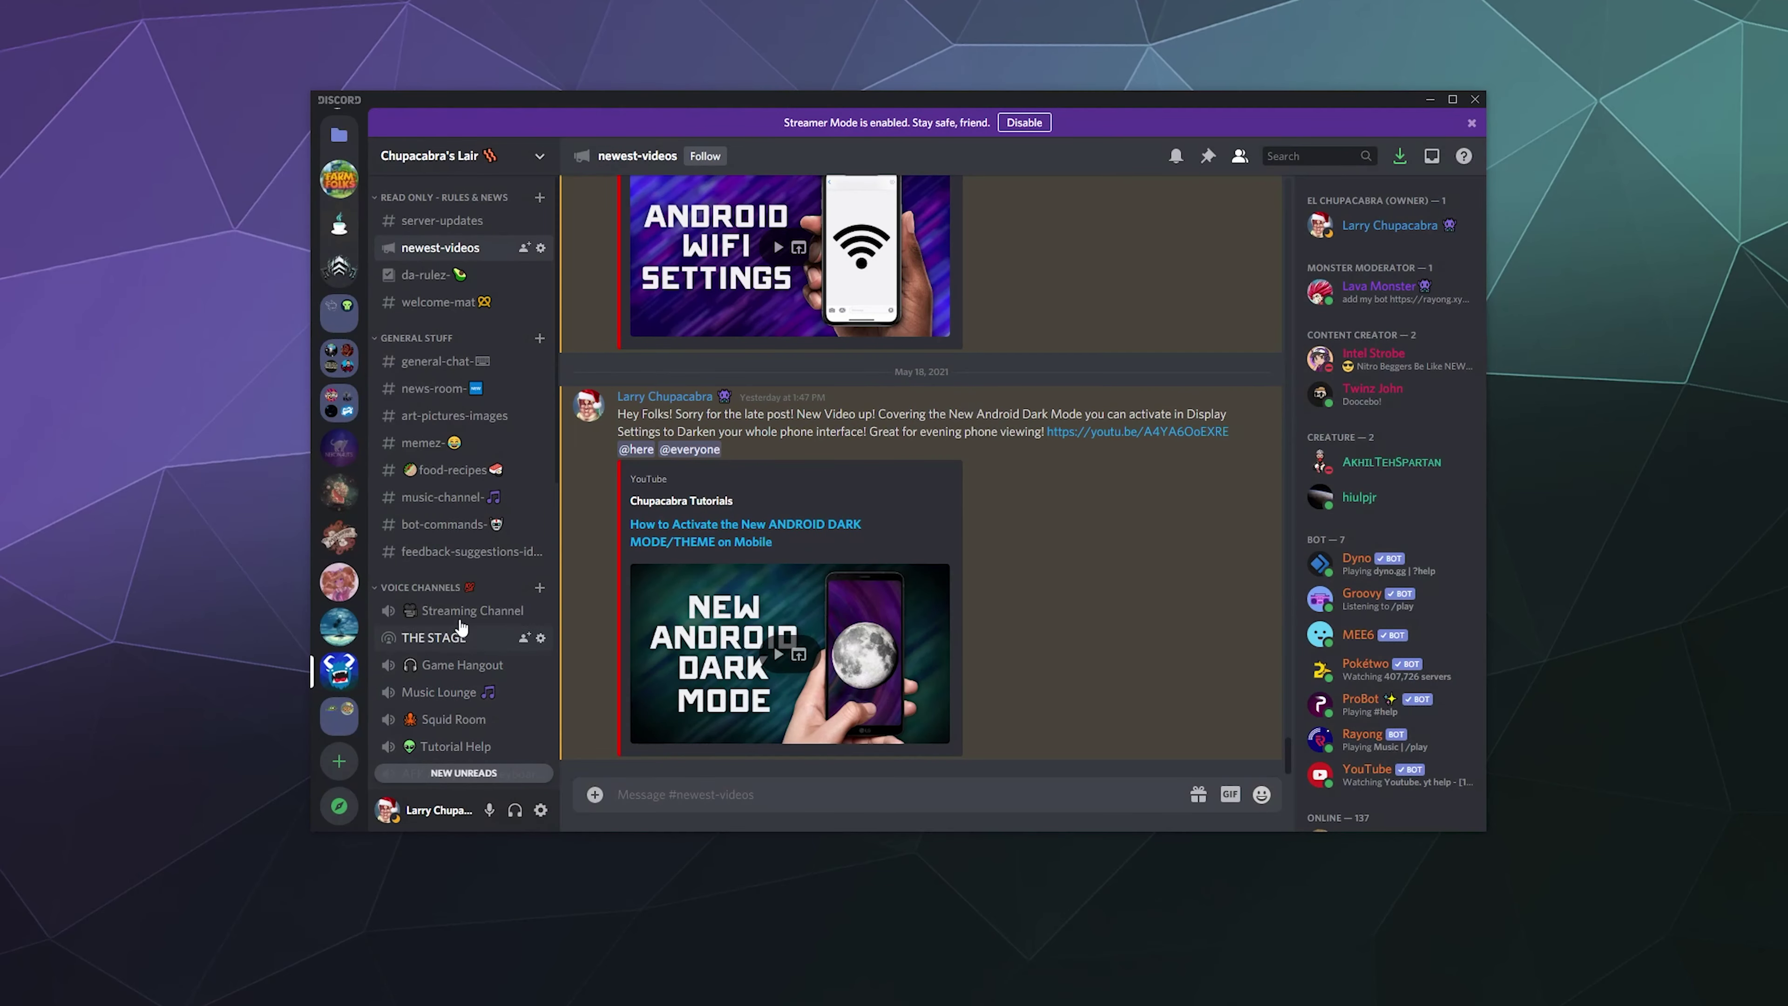
pyautogui.click(464, 532)
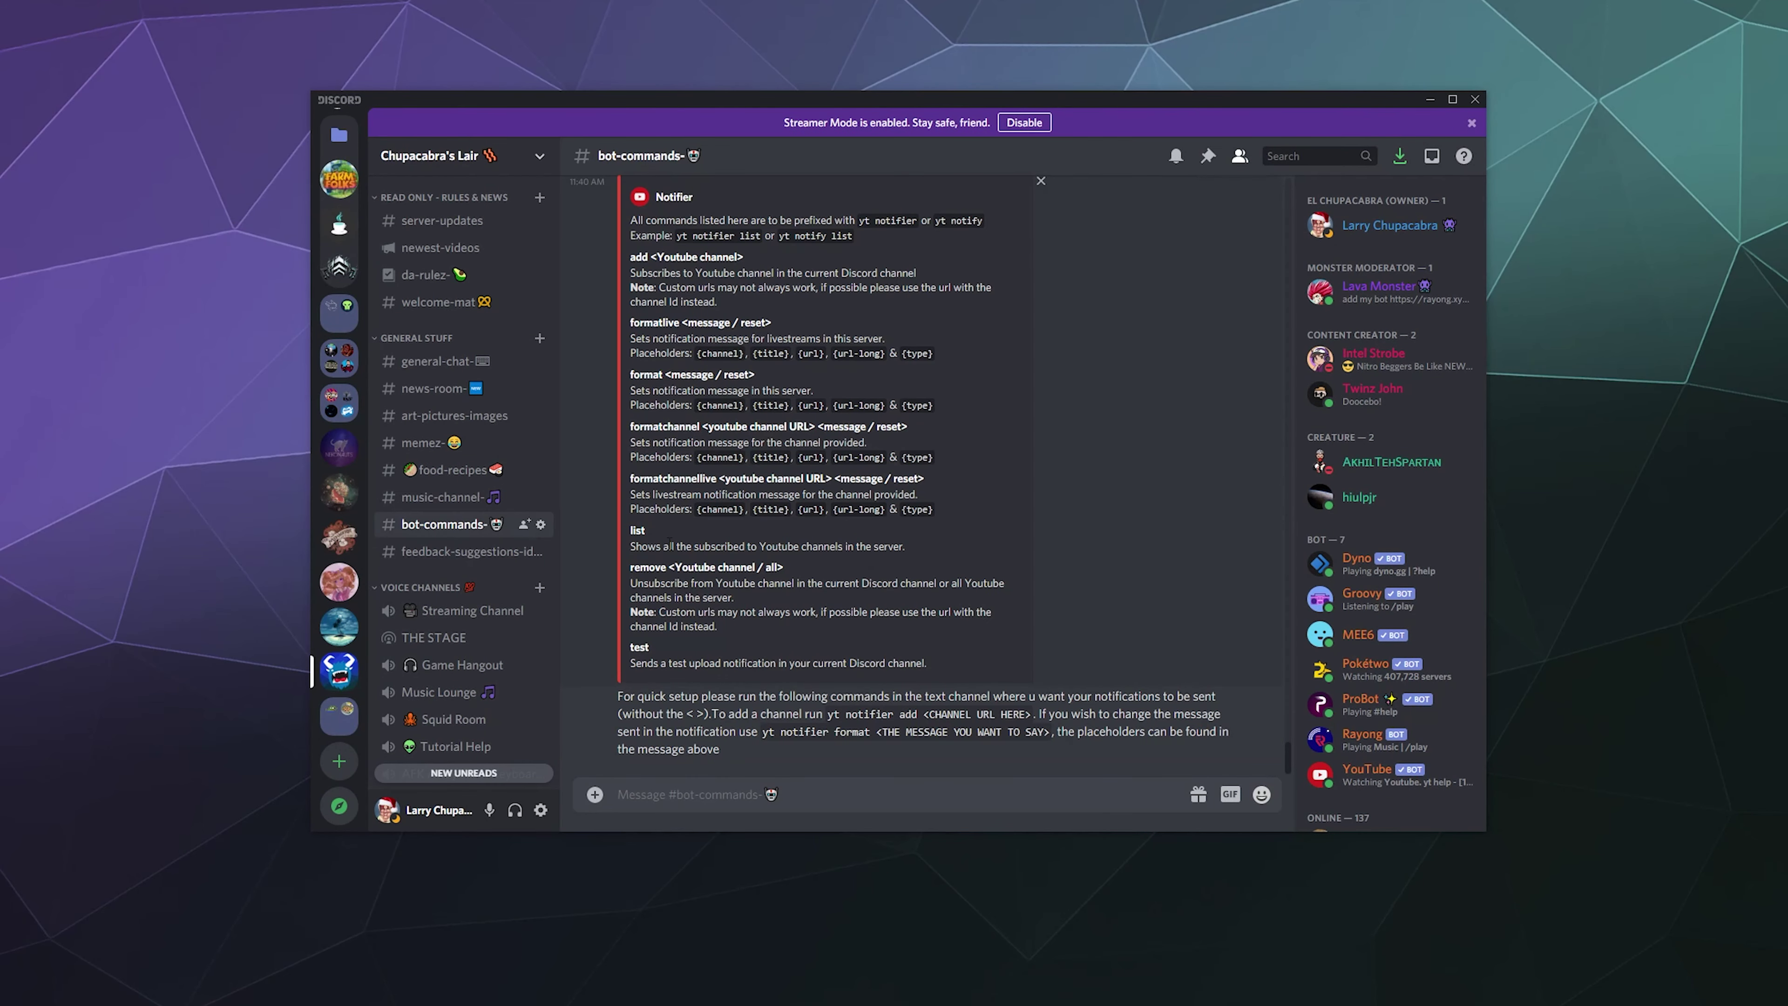
pyautogui.moveTo(635, 256); pyautogui.dragTo(641, 257)
# - Send 'yt notifier add chupacabra tutorials' in #newest-videos
pyautogui.click(440, 247)
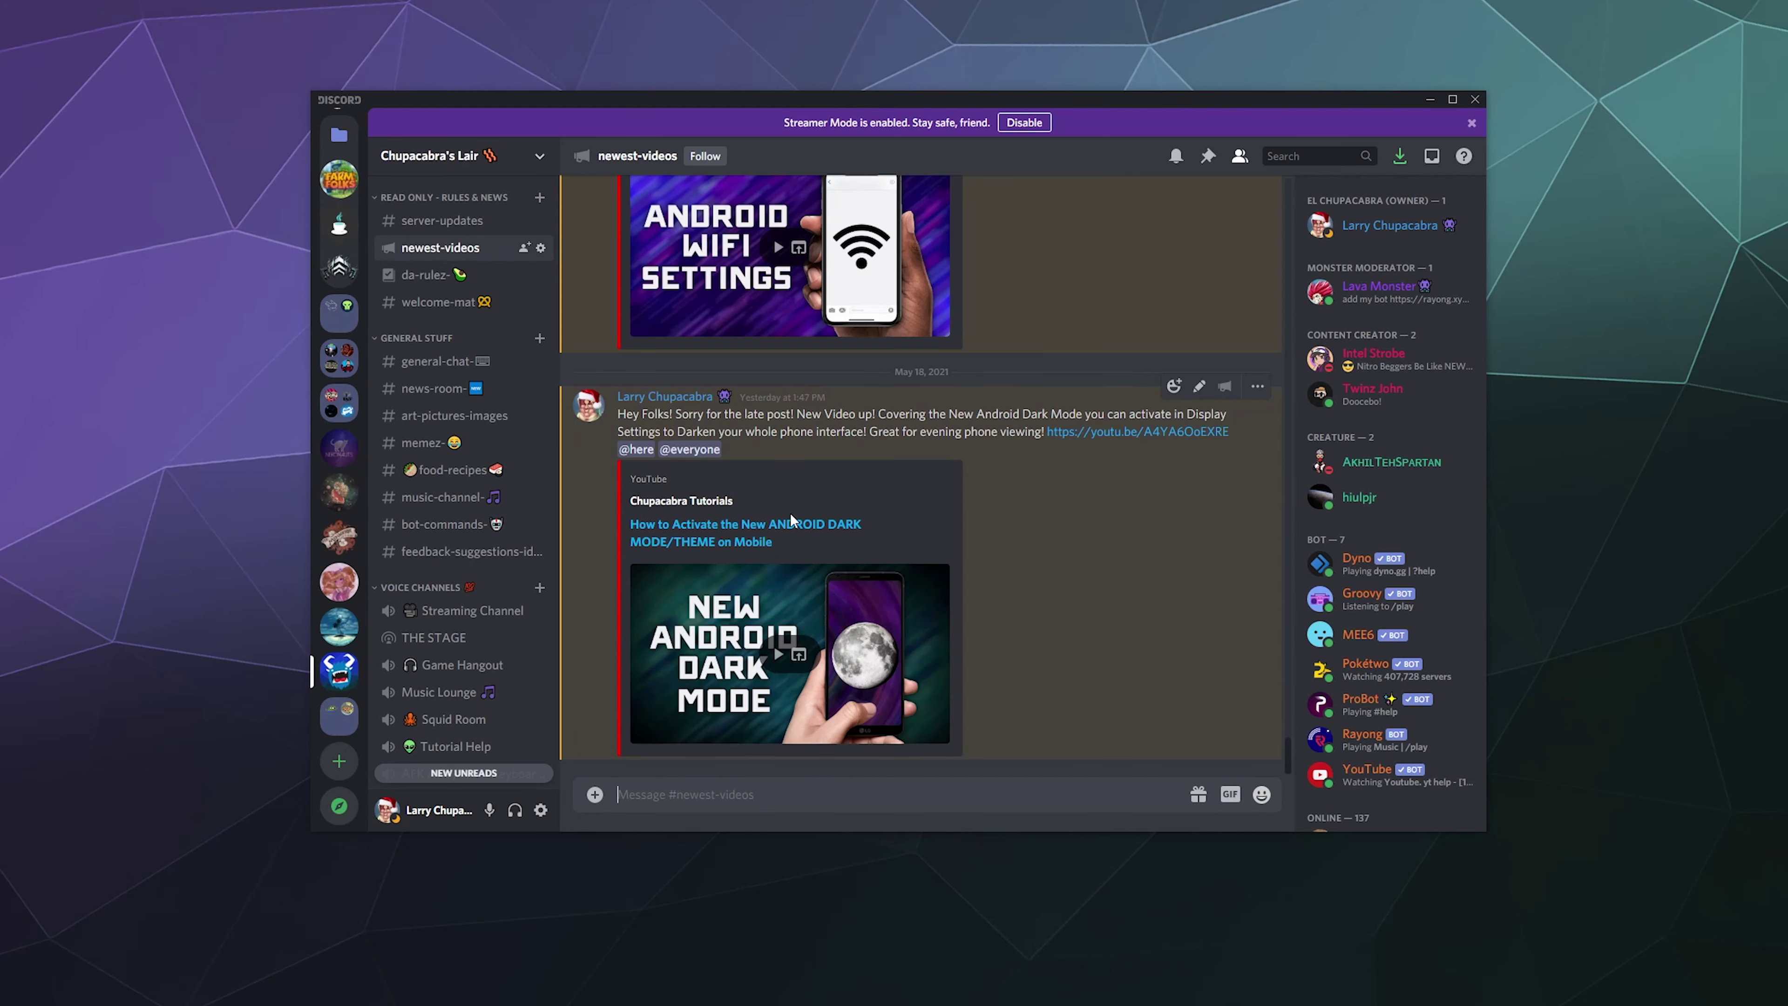
pyautogui.write('yt nofi')
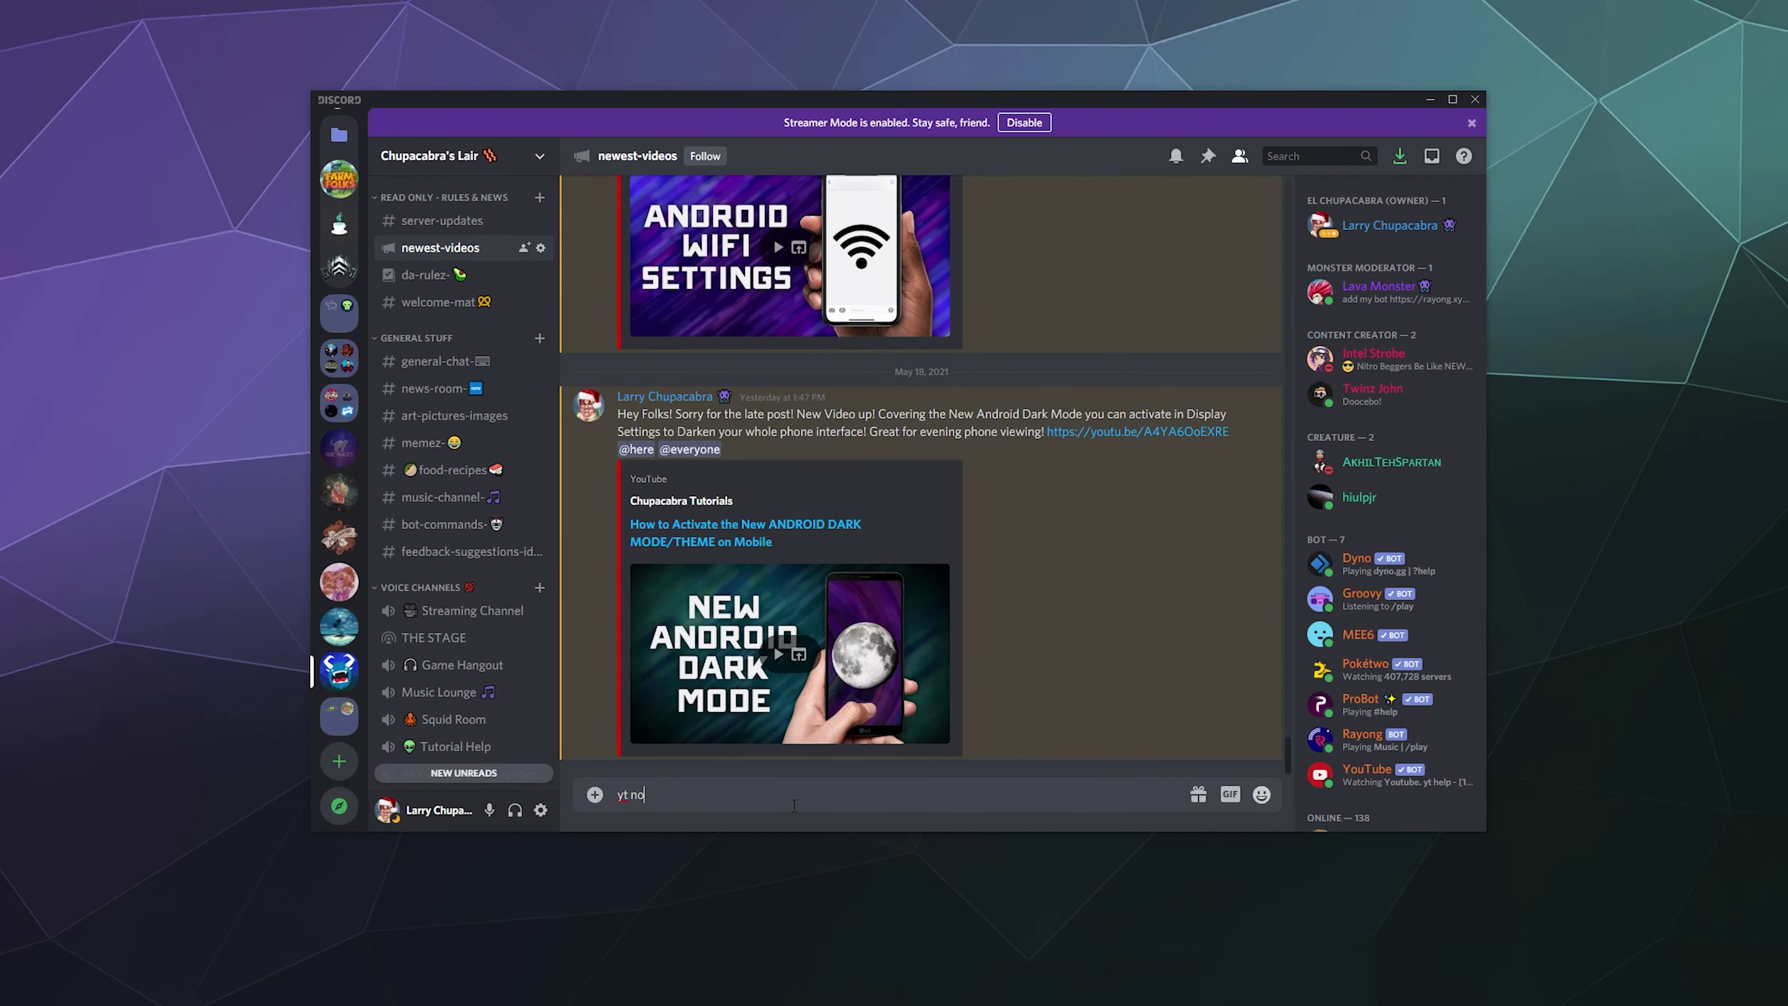
pyautogui.press('BackSpace')
pyautogui.write('tifier add chupacabra tutorial')
pyautogui.write('s')
pyautogui.press('Return')
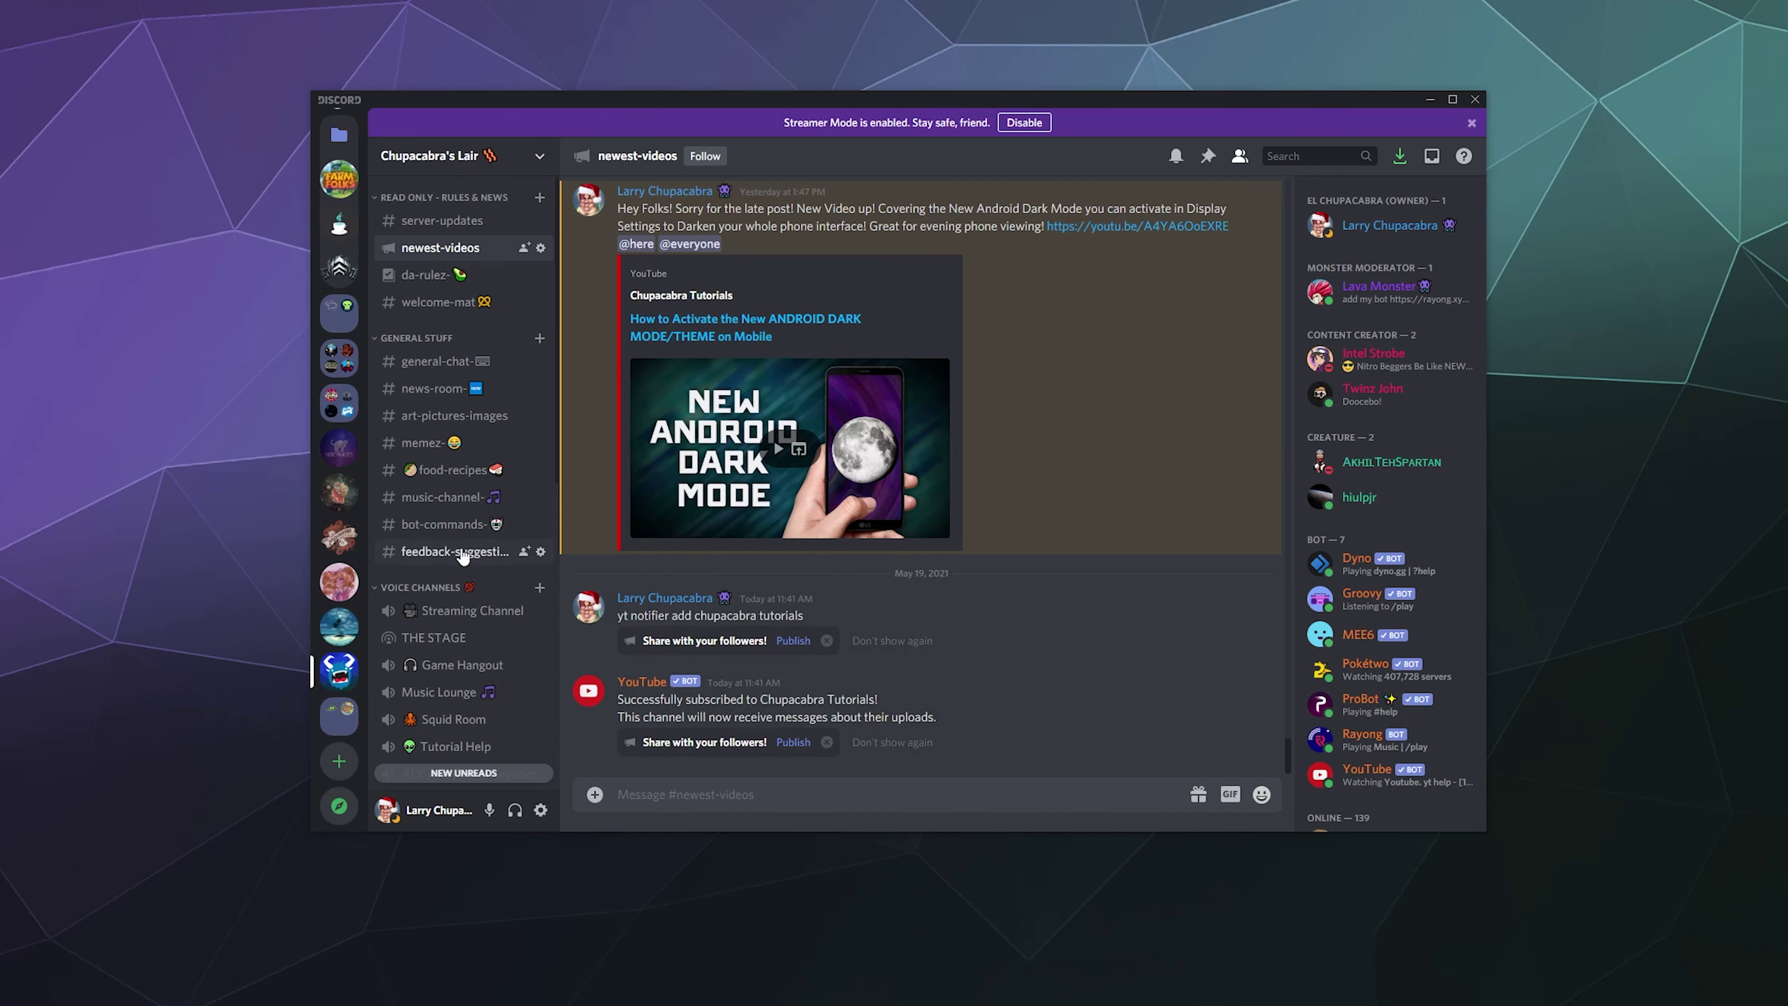
# - Highlight the format command and {title} placeholder in the Notifier help, then screen-capture that section
pyautogui.click(448, 528)
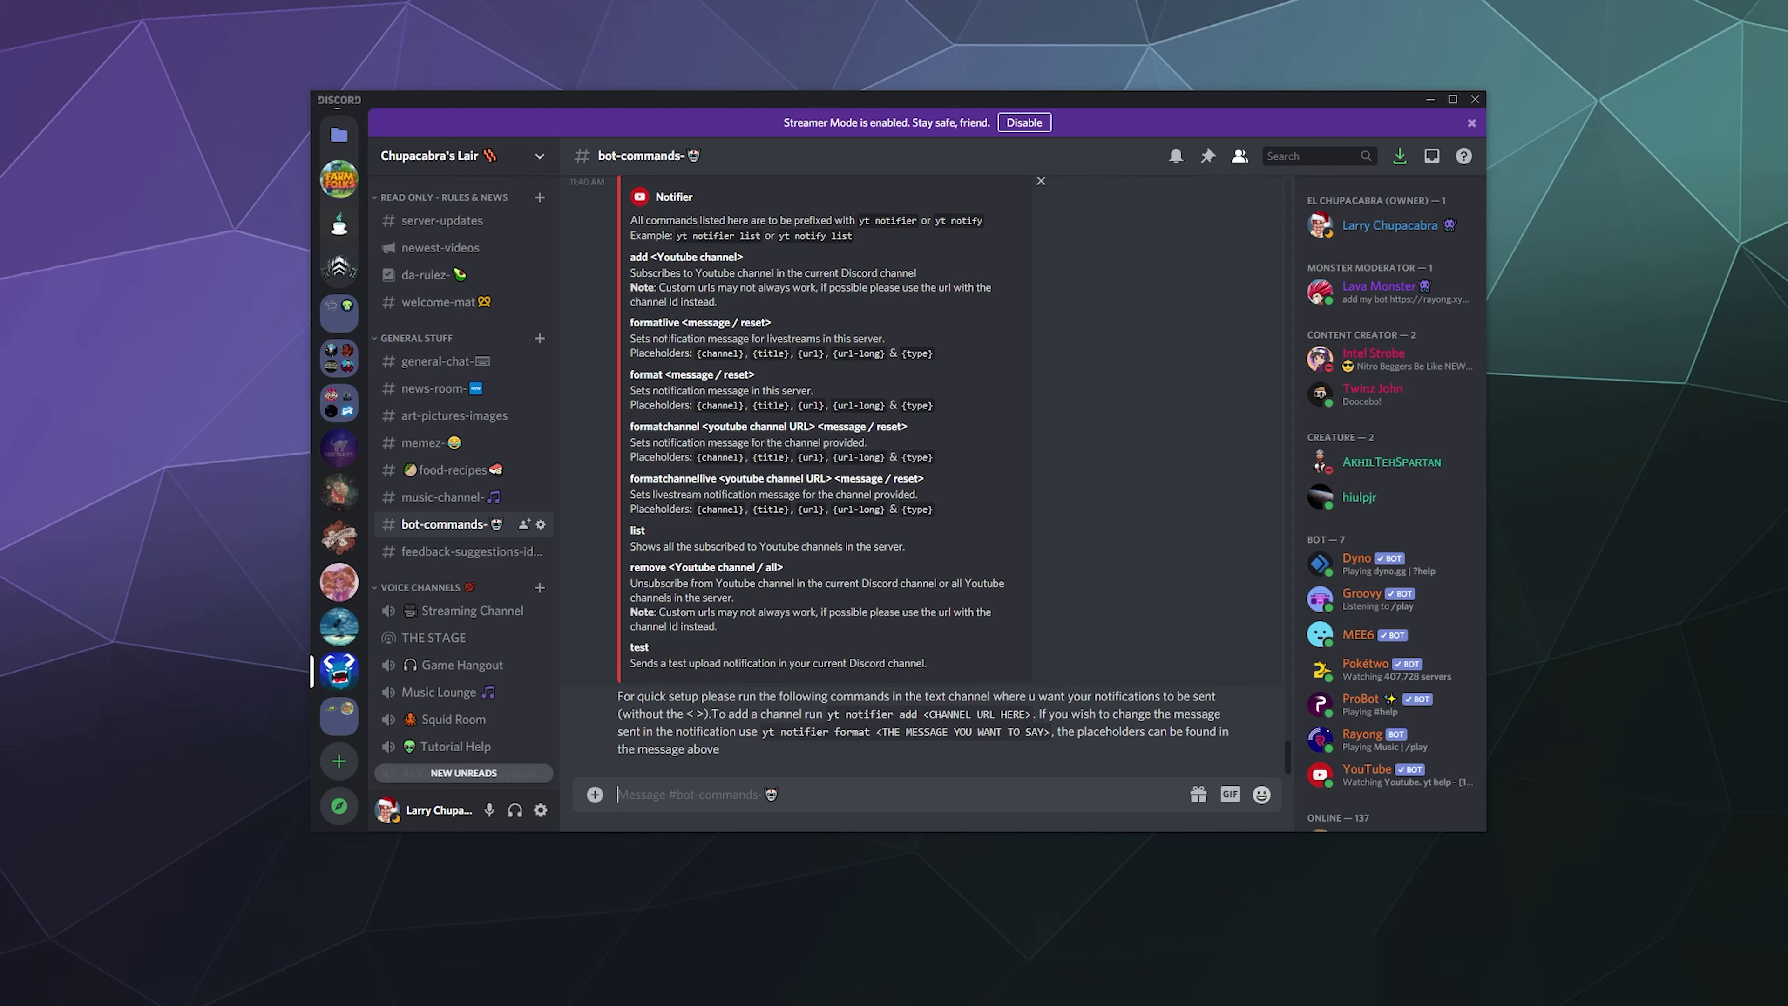
pyautogui.moveTo(630, 375); pyautogui.dragTo(663, 375)
pyautogui.moveTo(631, 323); pyautogui.dragTo(676, 323)
pyautogui.click(638, 389)
pyautogui.moveTo(632, 375); pyautogui.dragTo(674, 391)
pyautogui.click(668, 423)
pyautogui.moveTo(757, 405); pyautogui.dragTo(823, 405)
pyautogui.press('Print')
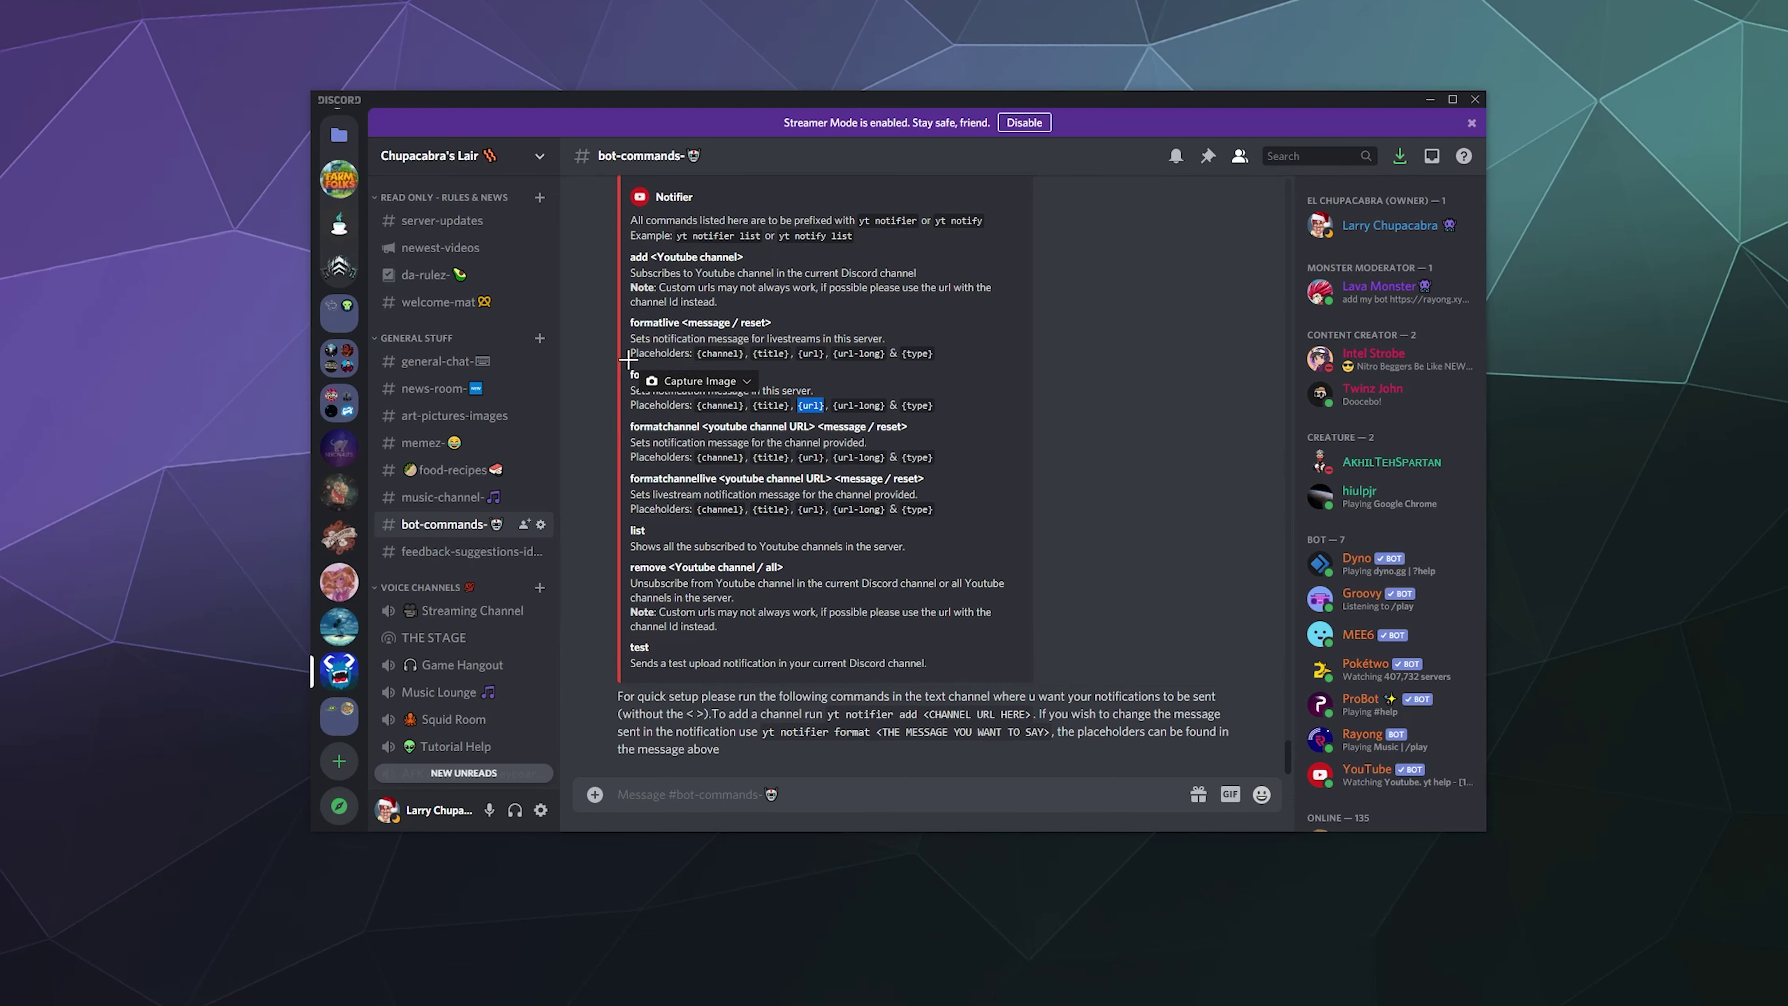
pyautogui.moveTo(626, 365)
pyautogui.mouseDown()
pyautogui.moveTo(883, 442)
pyautogui.moveTo(1075, 447)
pyautogui.mouseUp()
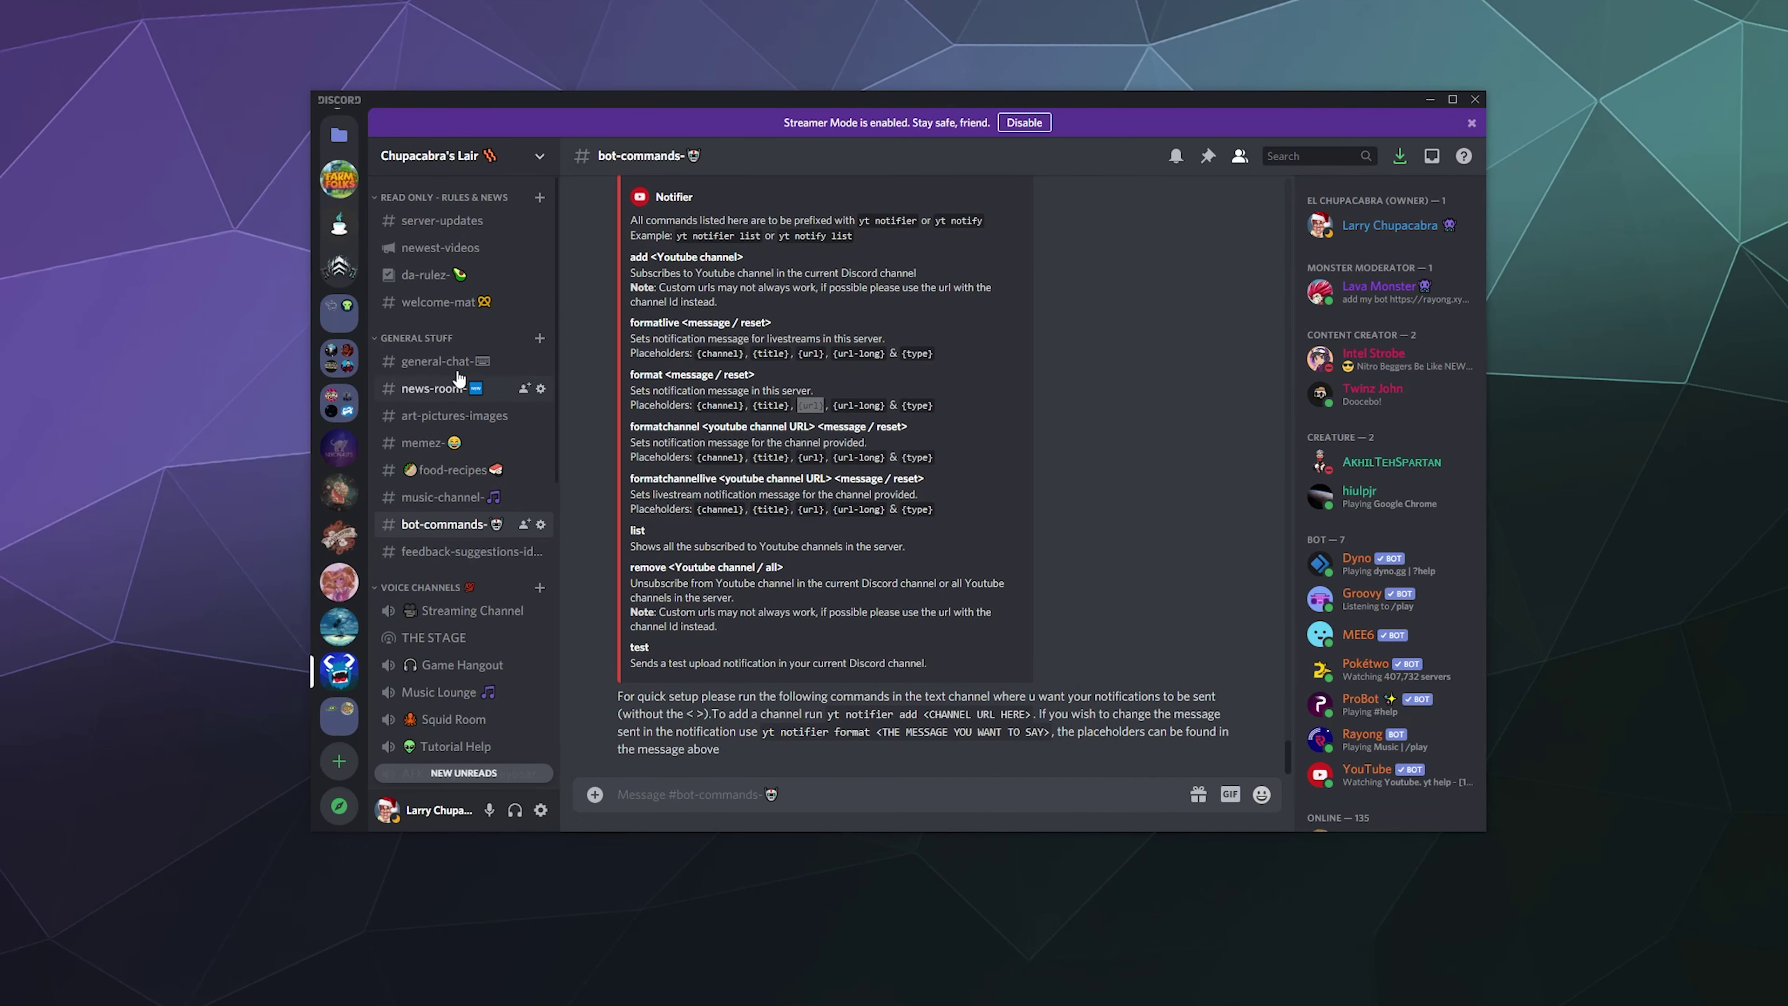
# - Delete the subscribe command and the bot's 'Successfully subscribed to Chupacabra Tutorials!' reply from #newest-videos
pyautogui.click(440, 248)
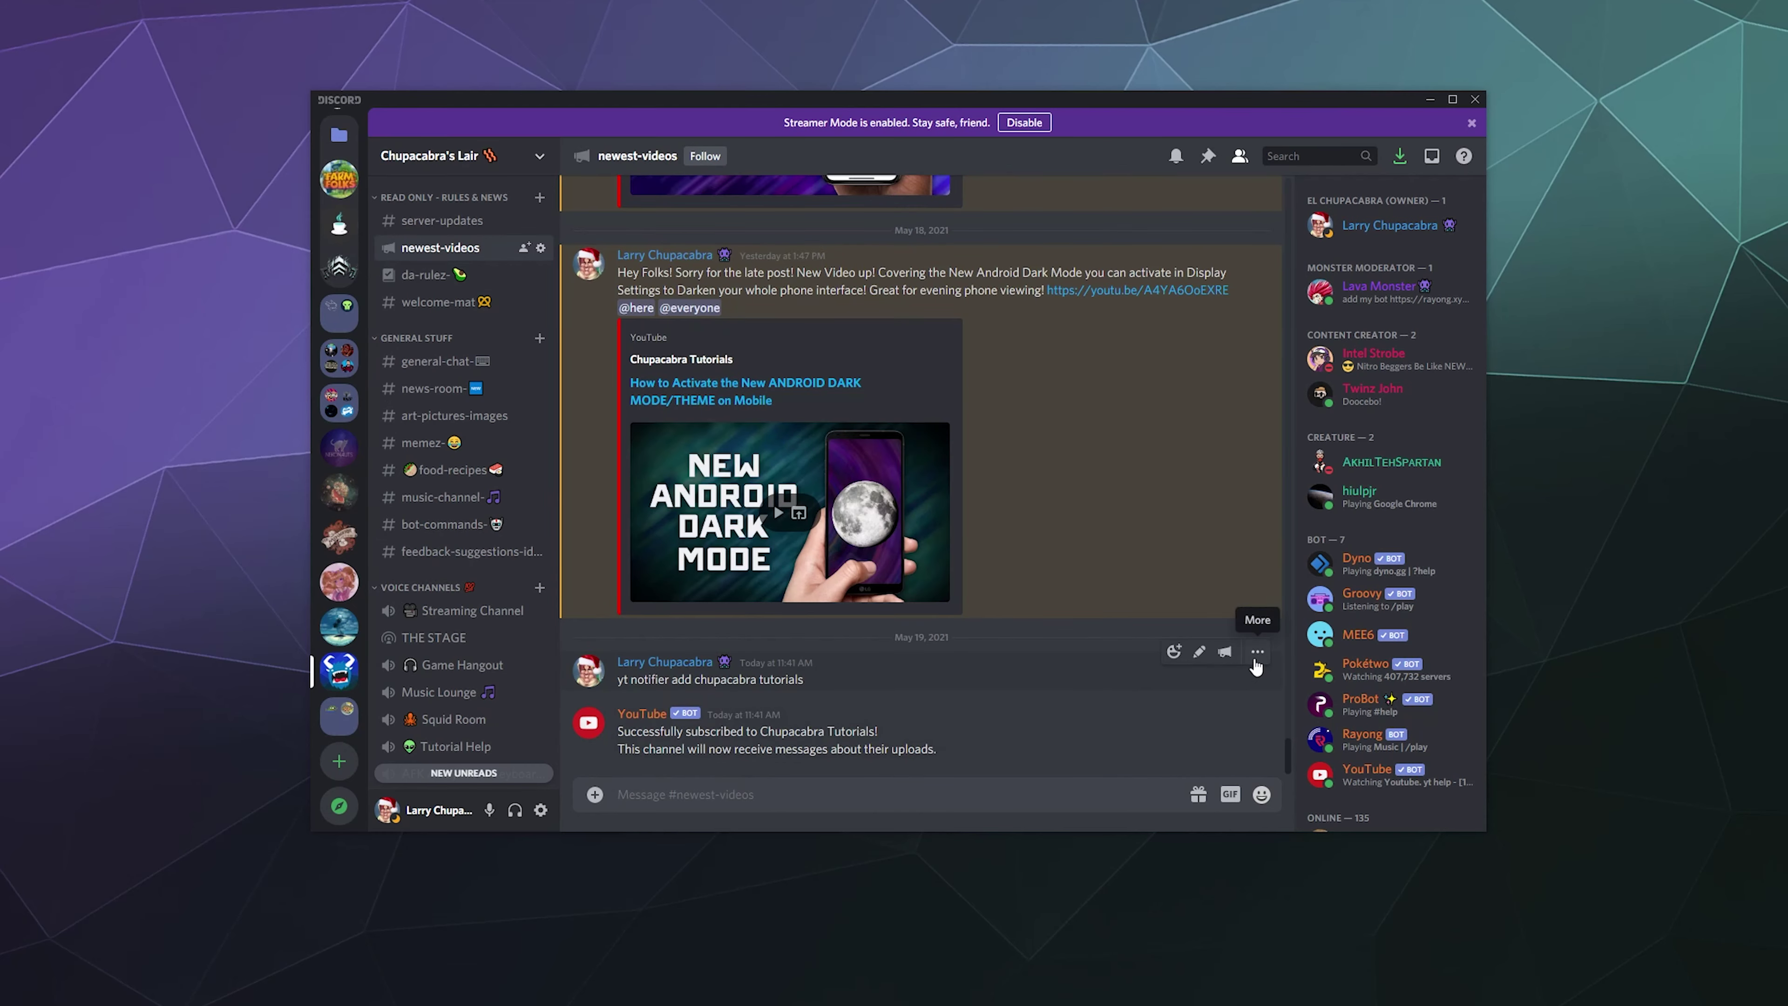
pyautogui.click(1257, 651)
pyautogui.click(1144, 774)
pyautogui.click(1028, 533)
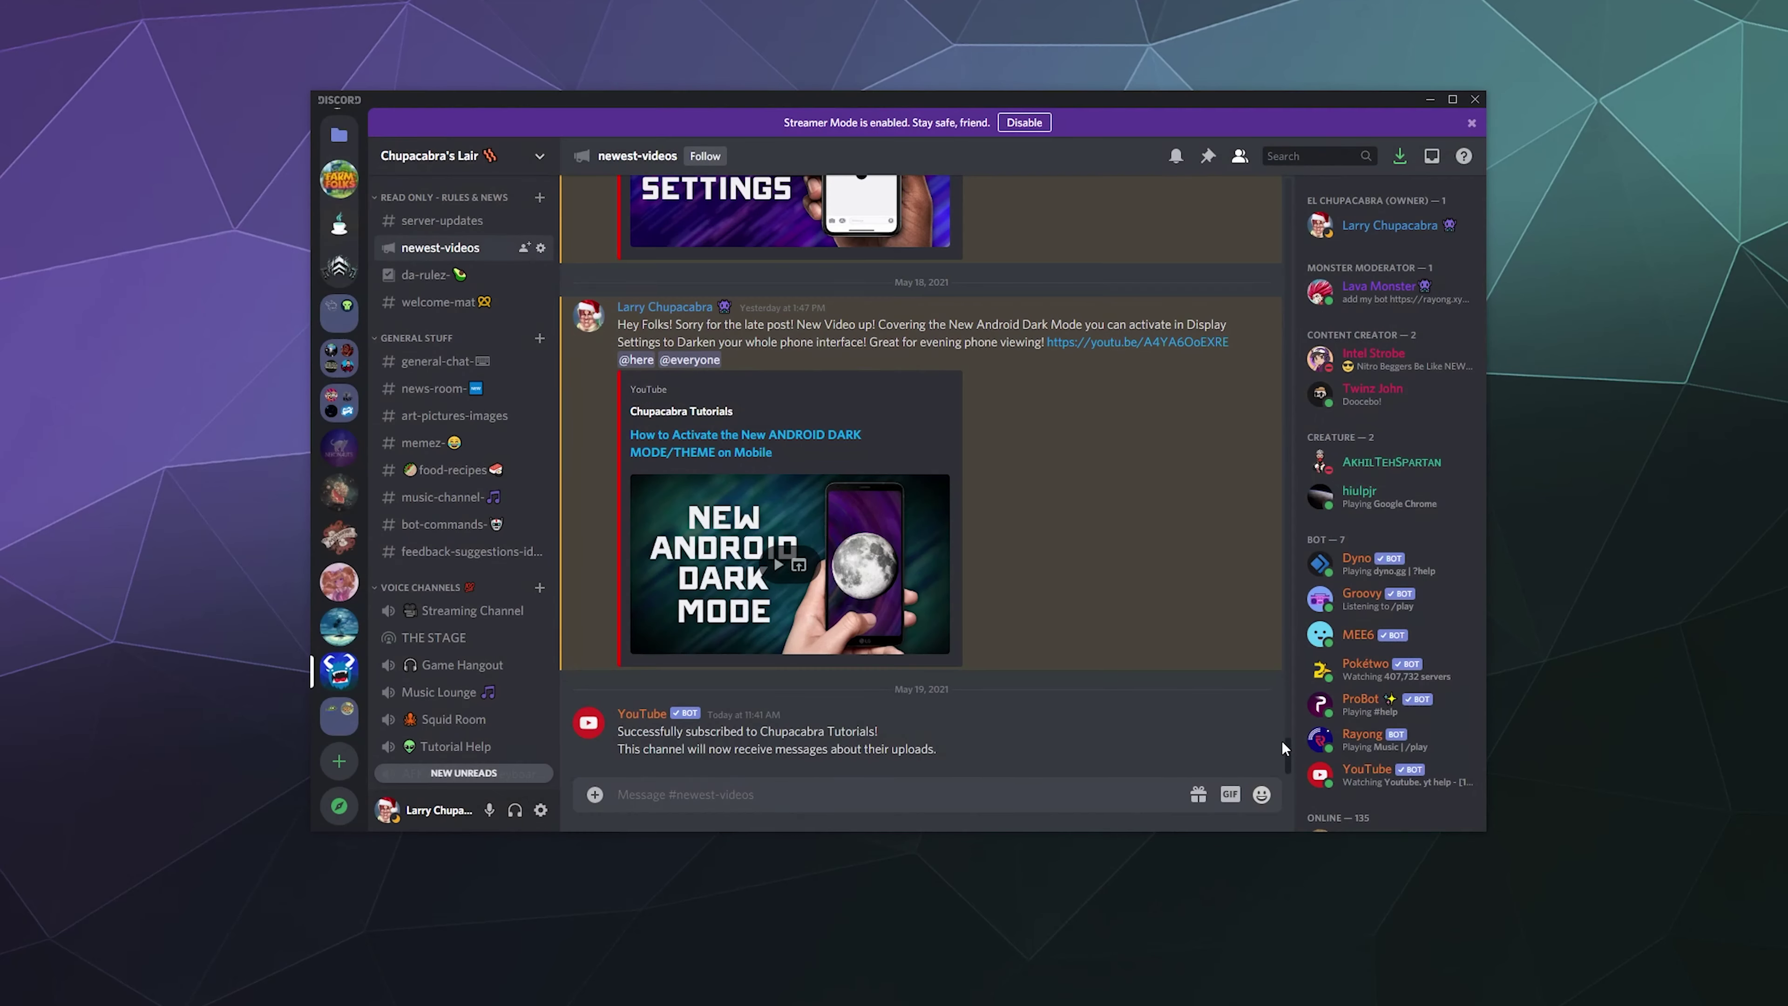
pyautogui.click(1257, 703)
pyautogui.click(1161, 779)
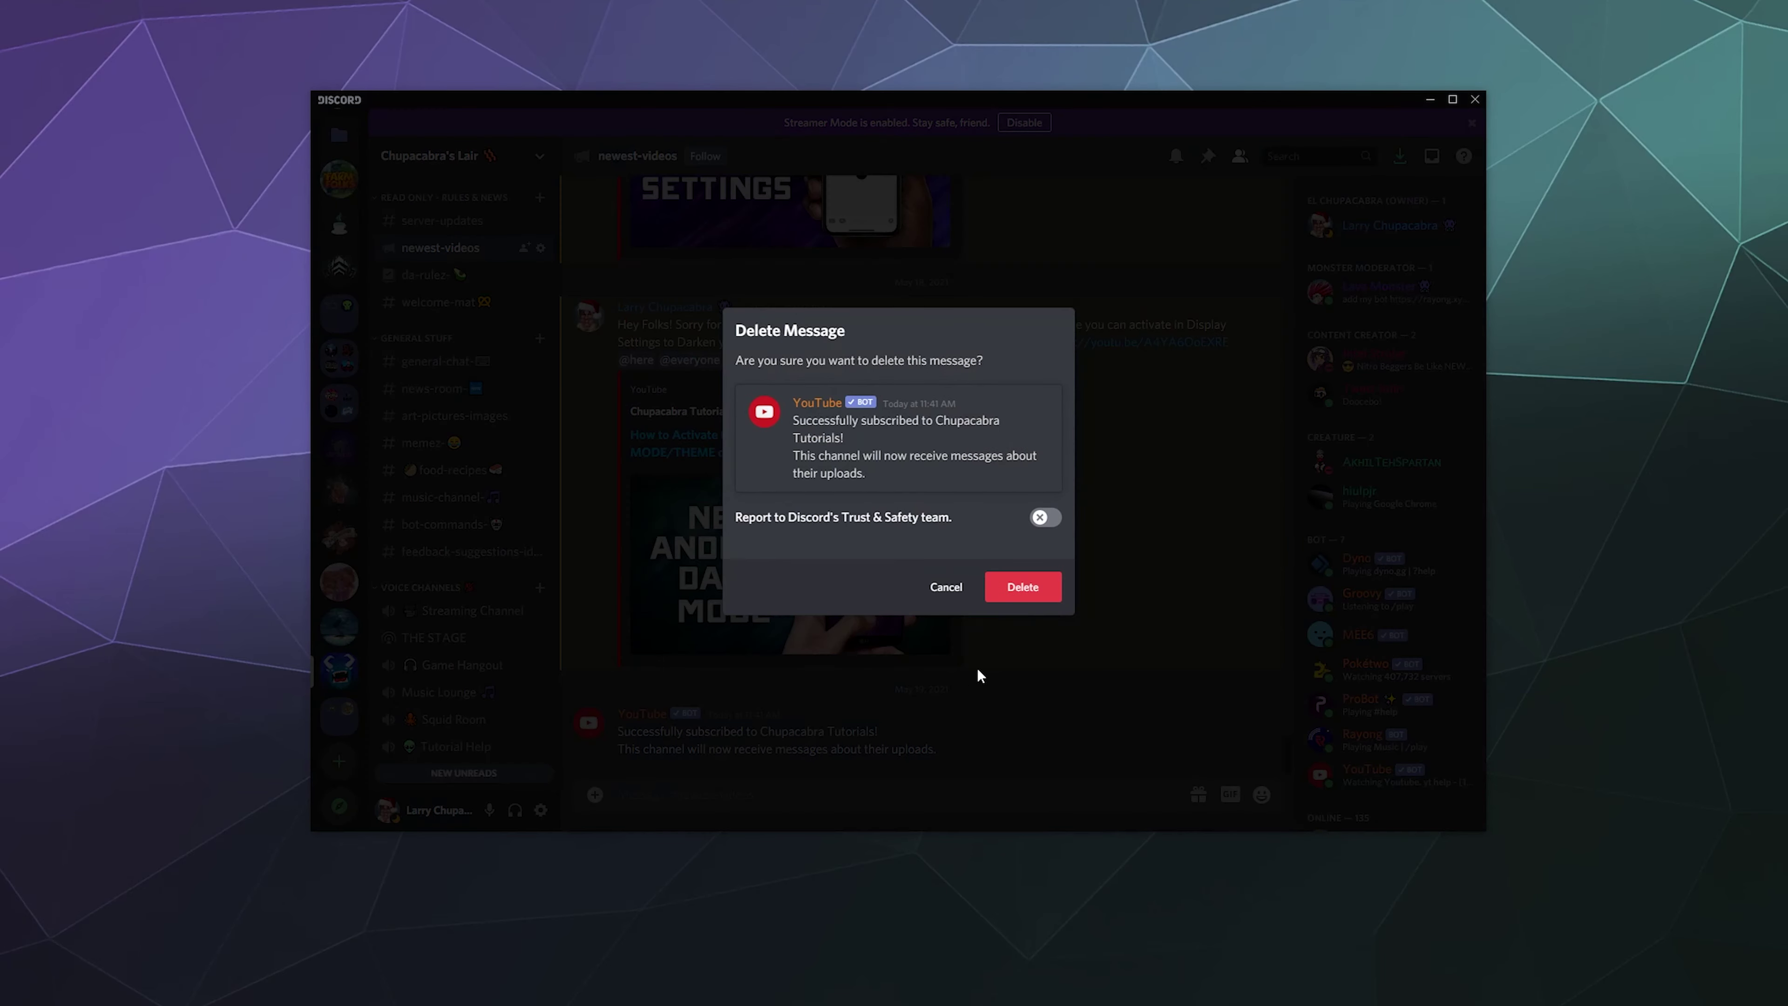
pyautogui.click(1024, 587)
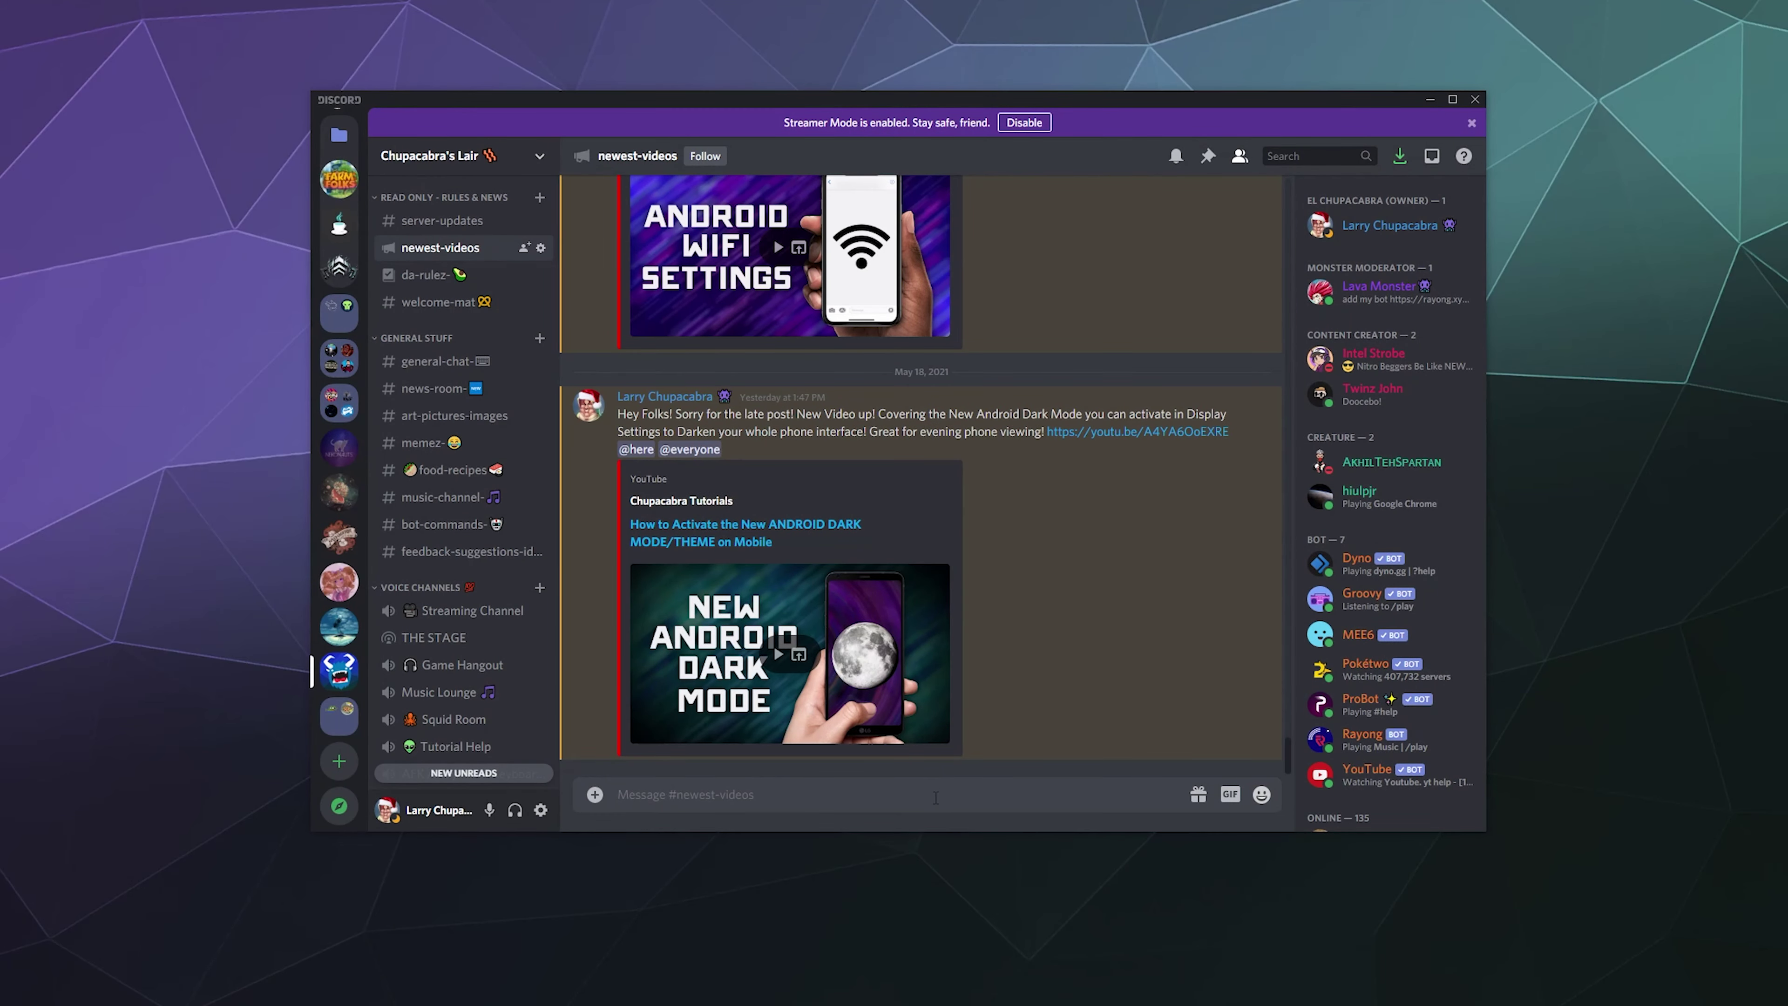
pyautogui.write('yt')
pyautogui.write(' notifier')
pyautogui.write(' format ')
pyautogui.write('{channel')
pyautogui.write('} ')
pyautogui.write('has just rel')
pyautogui.press('BackSpace')
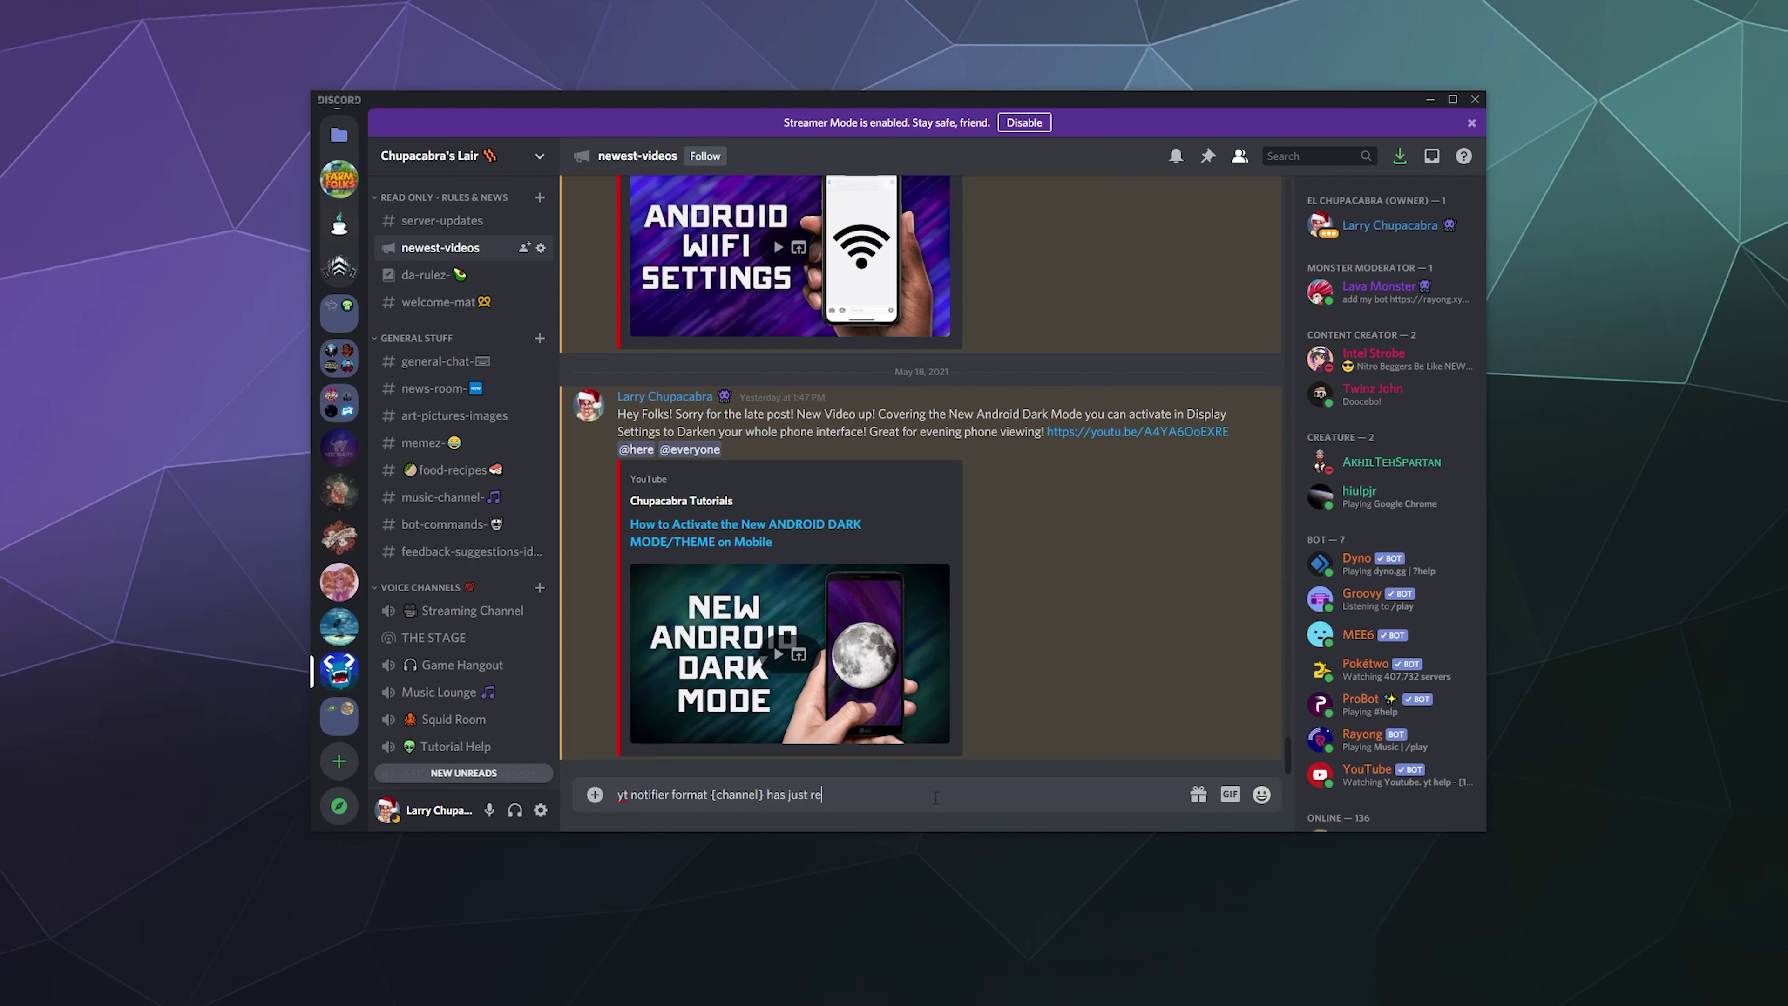
pyautogui.press('BackSpace')
pyautogui.press('BackSpace')
pyautogui.press('BackSpace')
pyautogui.write('{chann')
pyautogui.press('BackSpace')
pyautogui.press('BackSpace')
pyautogui.press('BackSpace')
pyautogui.write('A new video')
pyautogui.write(' has just gone live')
pyautogui.write('! ')
pyautogui.write('{title}')
pyautogui.press('BackSpace')
pyautogui.write('which is avai')
pyautogui.write('lable here: ')
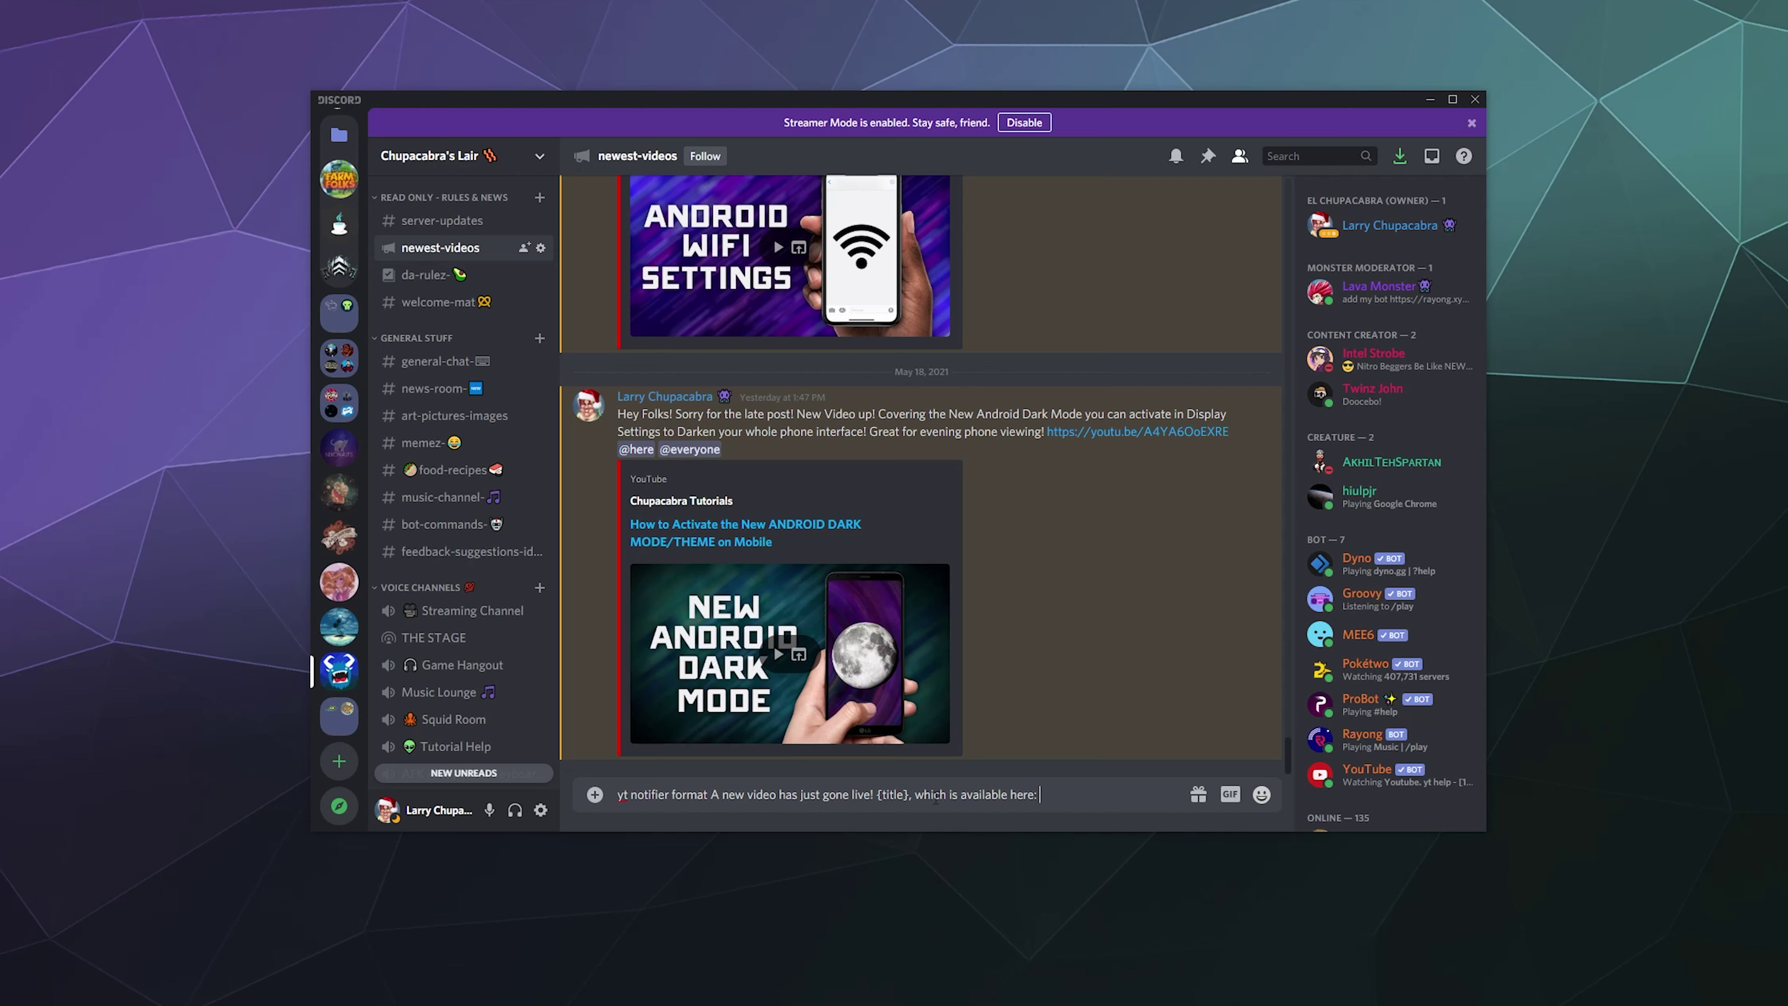
pyautogui.write('{url}')
pyautogui.press('BackSpace')
pyautogui.write('@every')
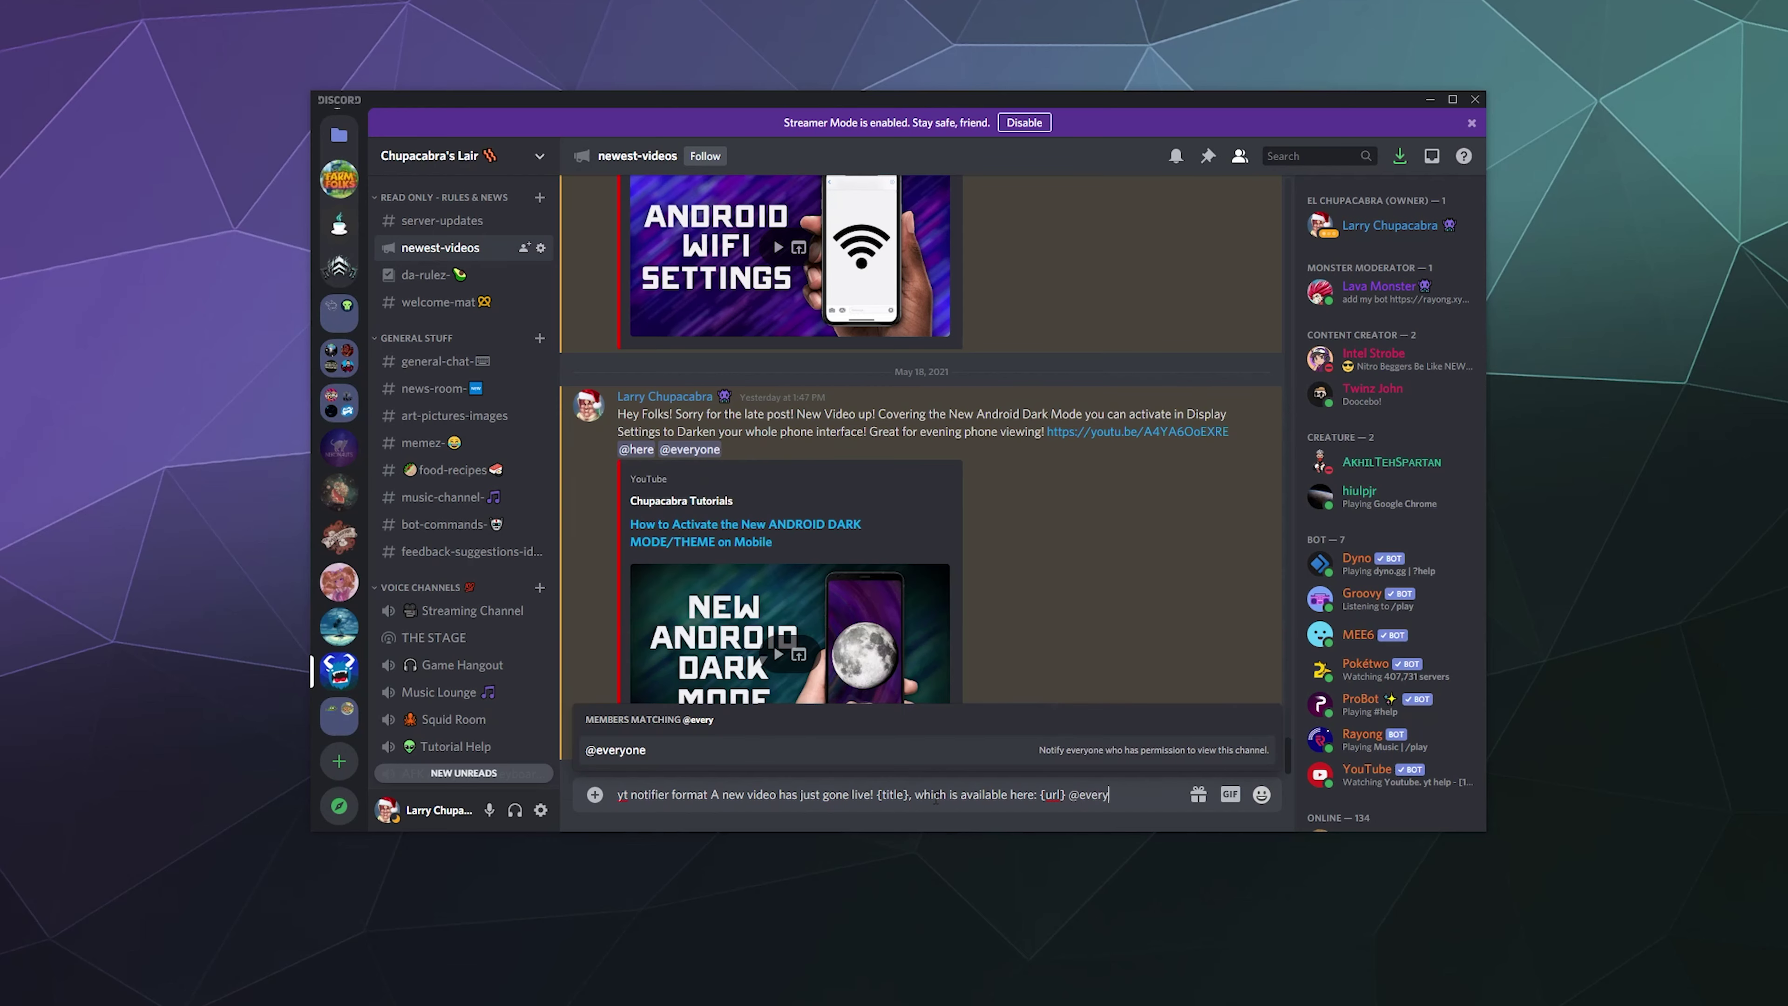
pyautogui.press('Return')
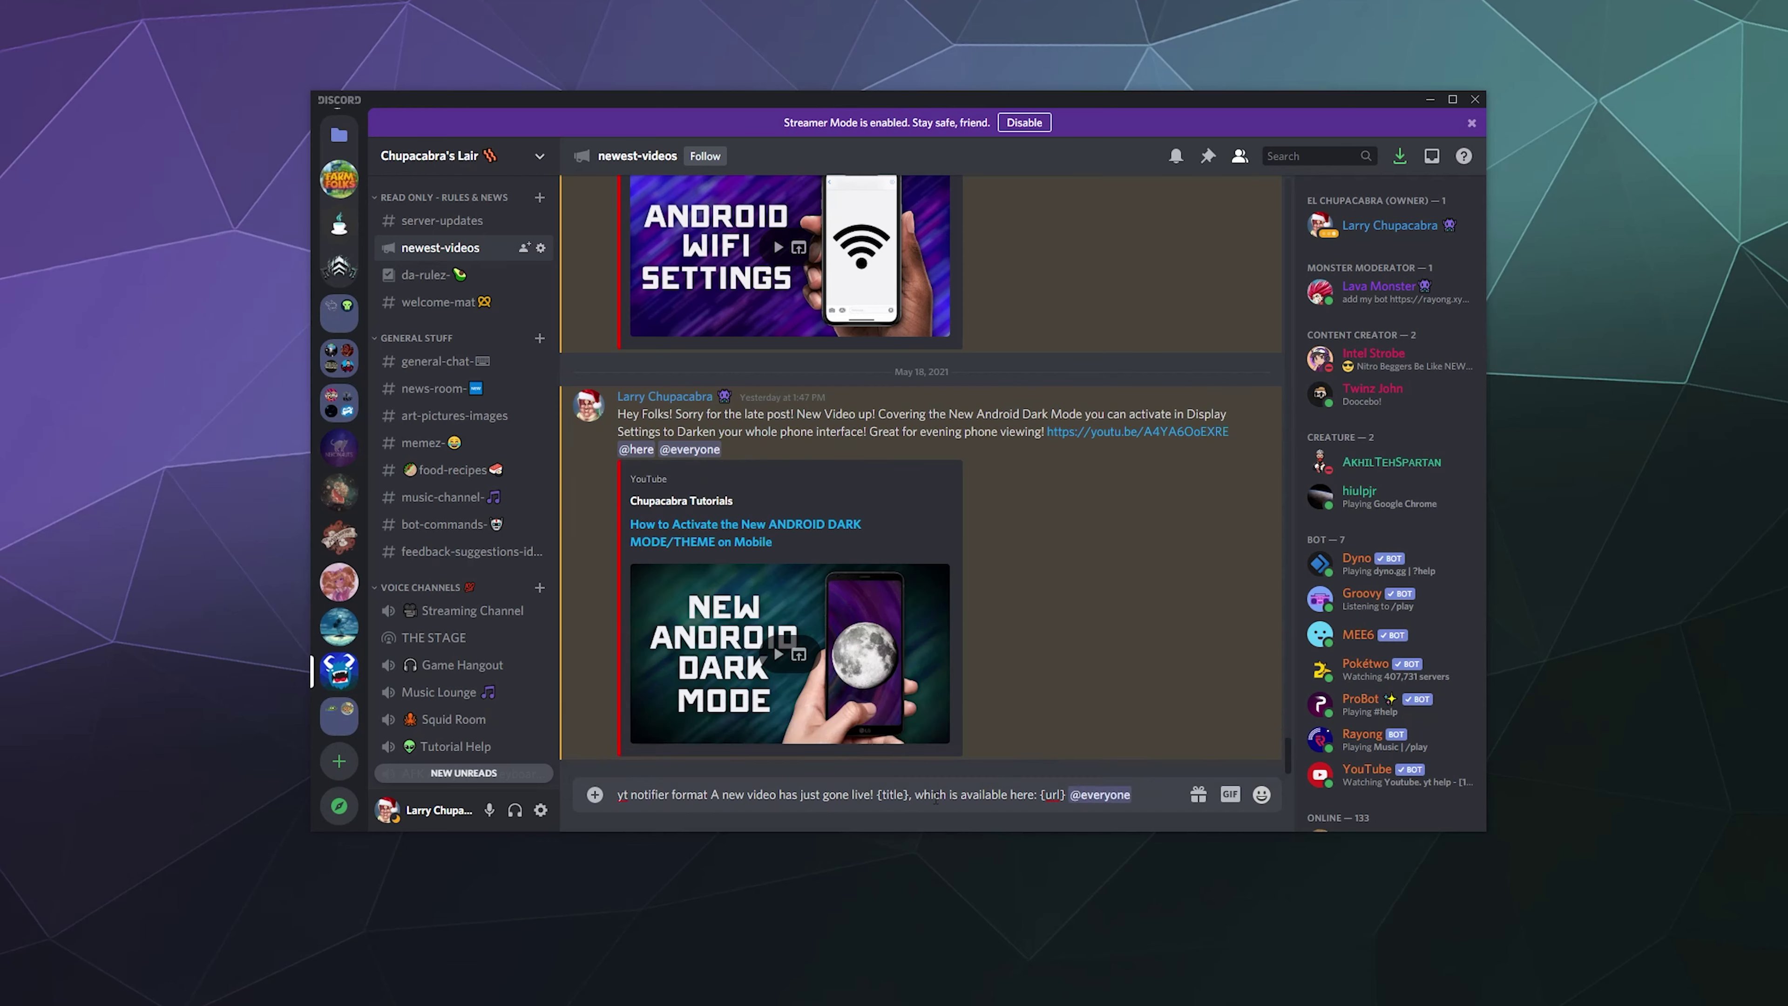
pyautogui.press('Return')
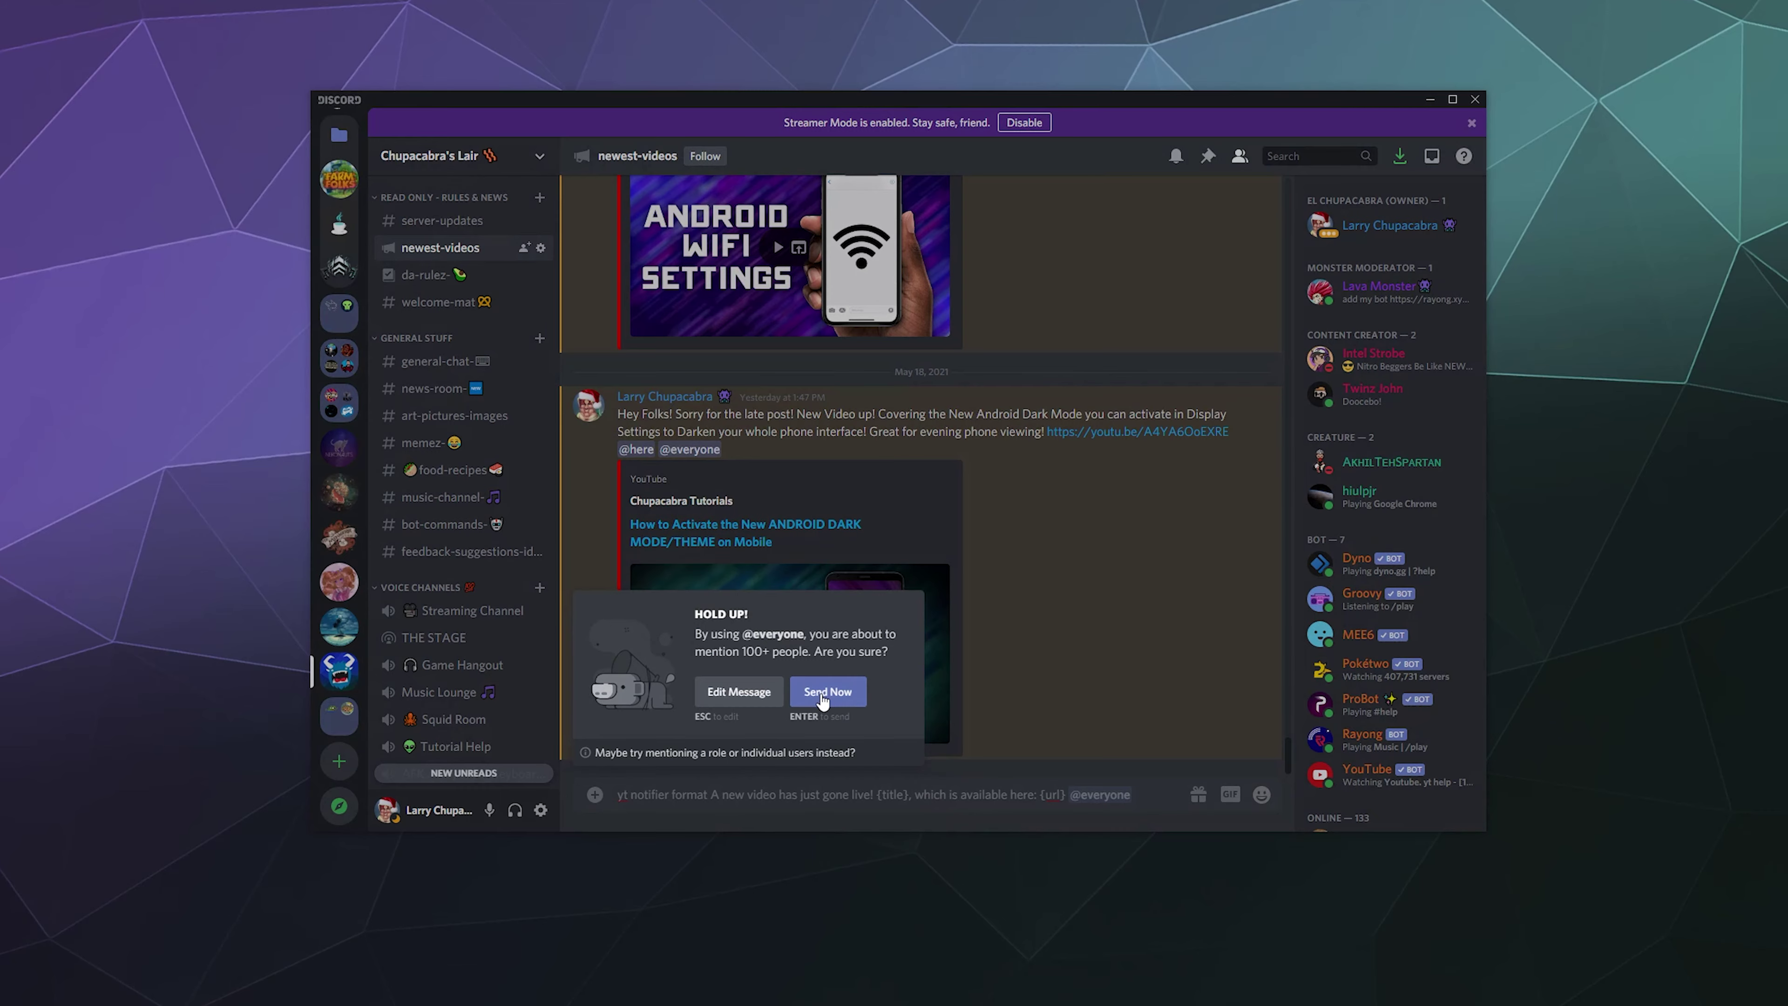
pyautogui.click(823, 695)
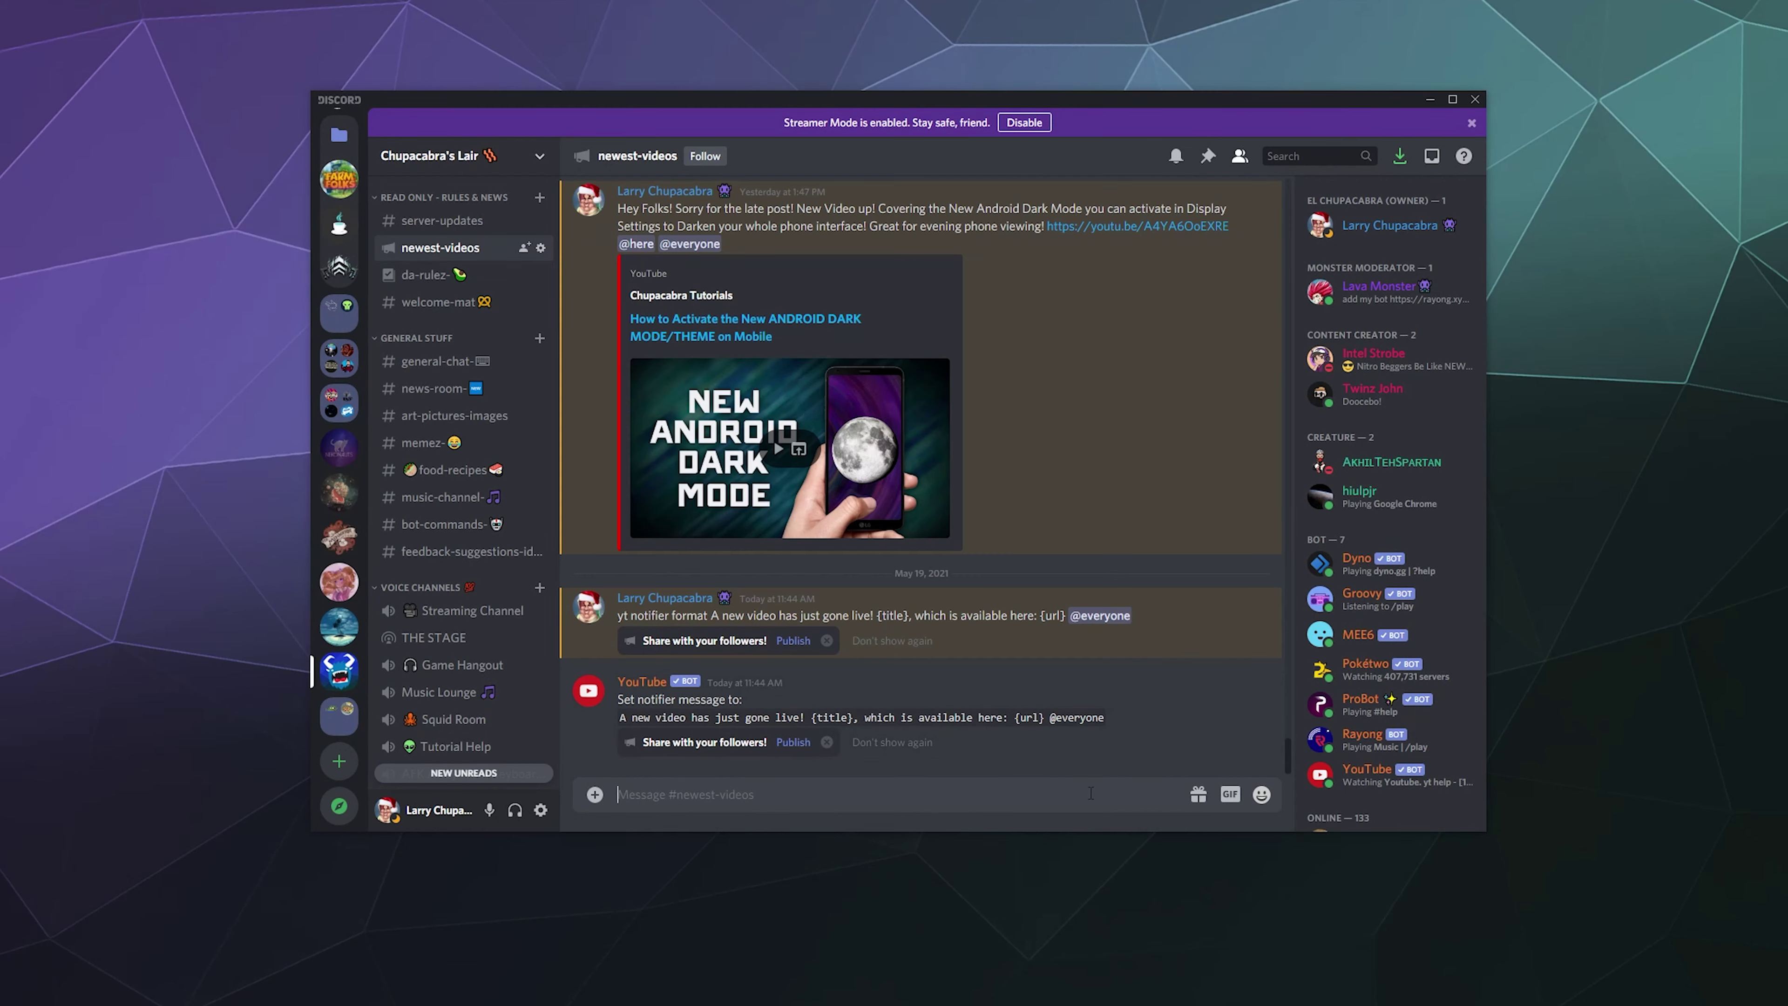
pyautogui.write('yt notifier test')
pyautogui.press('Return')
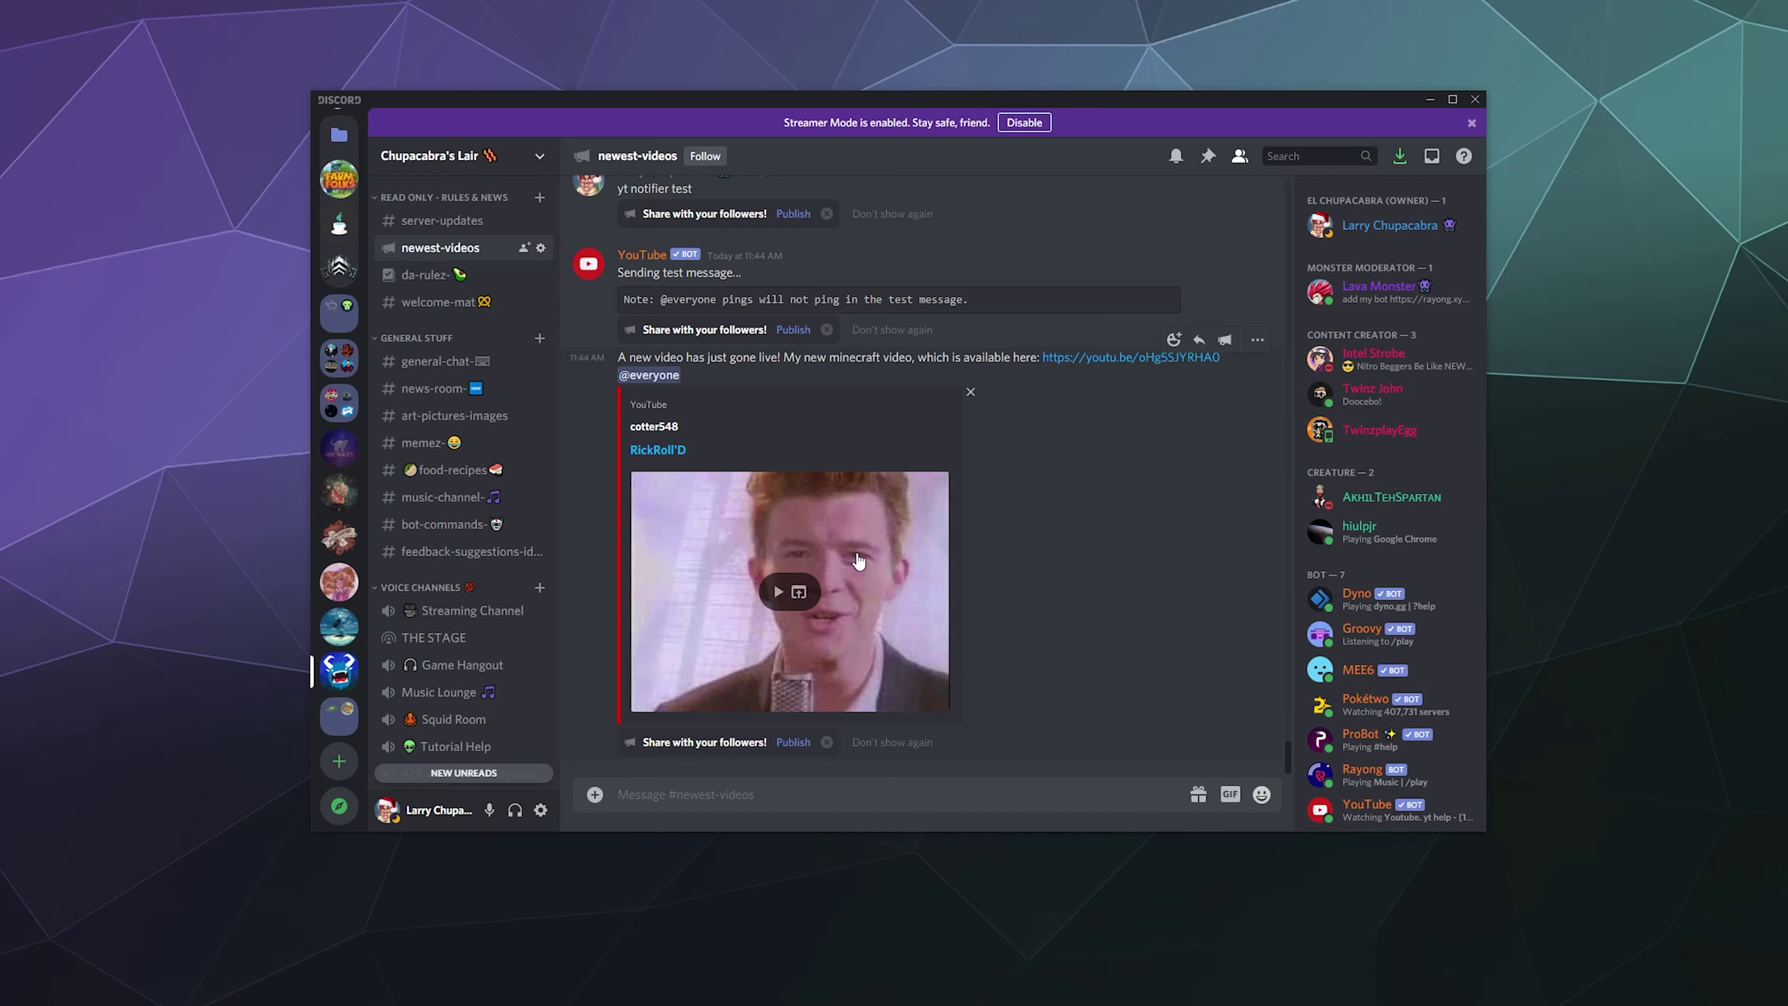
# - Delete the format command message and the bot's confirmation reply from #newest-videos
pyautogui.scroll(3, 888, 584)
pyautogui.scroll(5, 888, 584)
pyautogui.scroll(-8, 774, 584)
pyautogui.scroll(5, 773, 581)
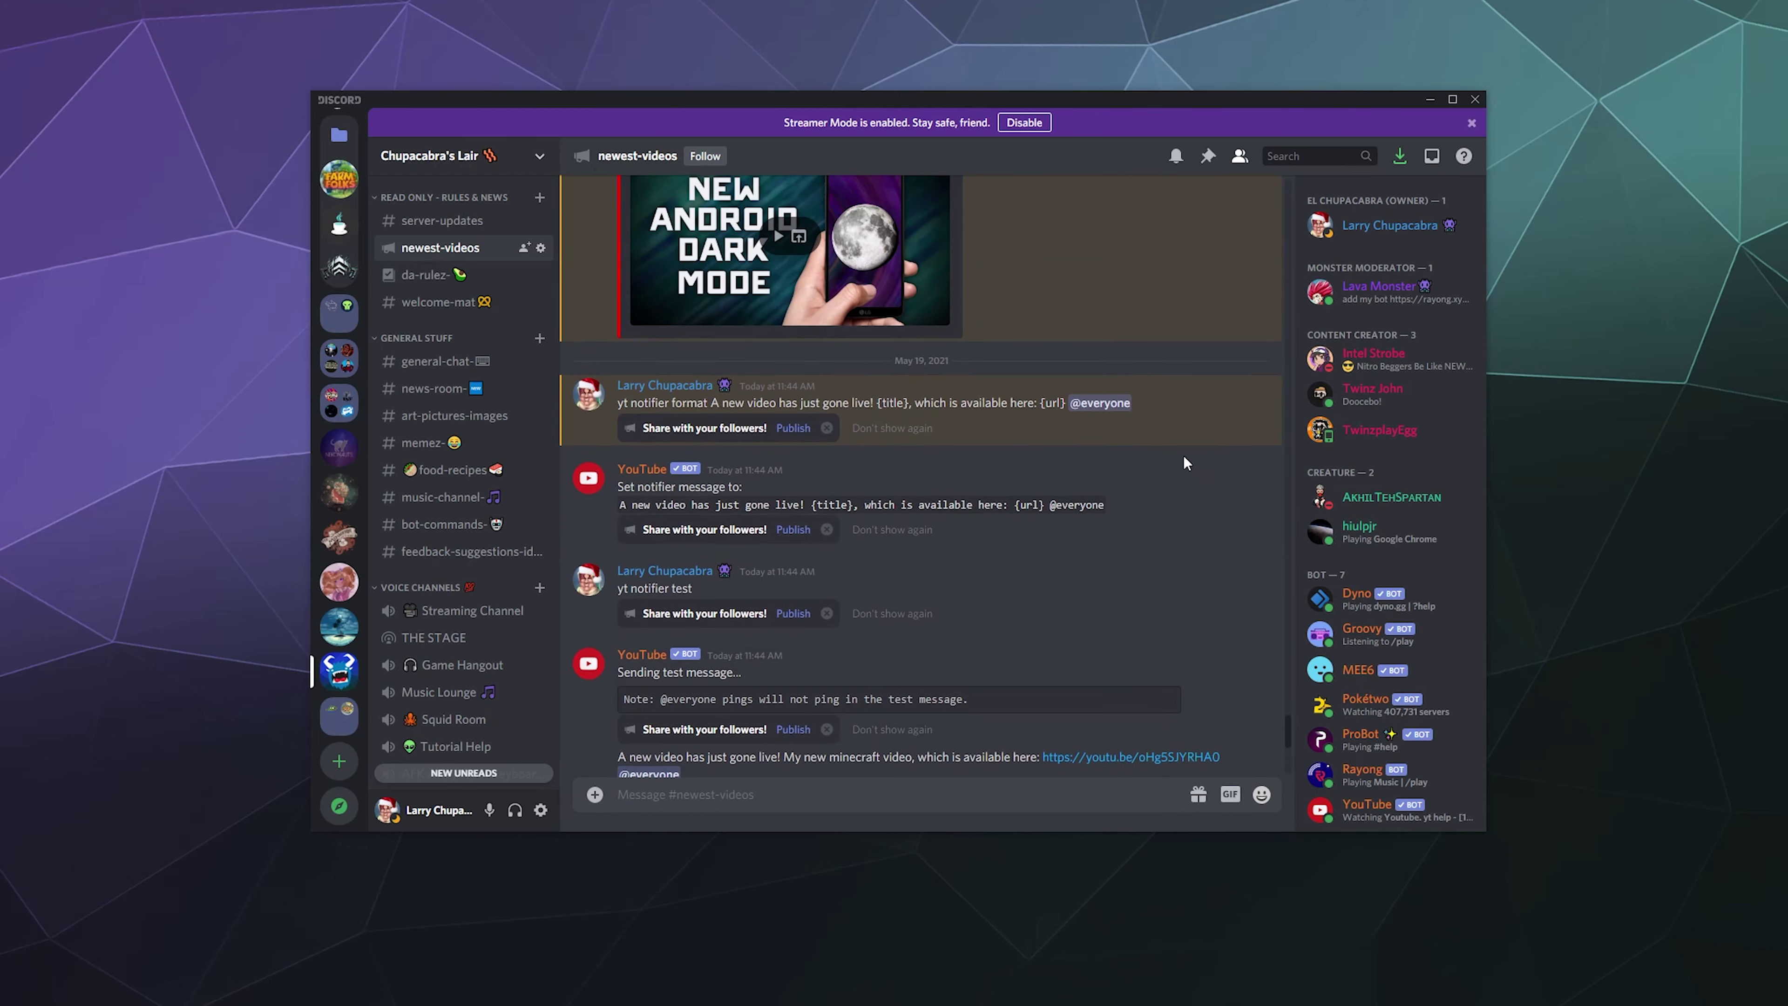
pyautogui.click(1257, 375)
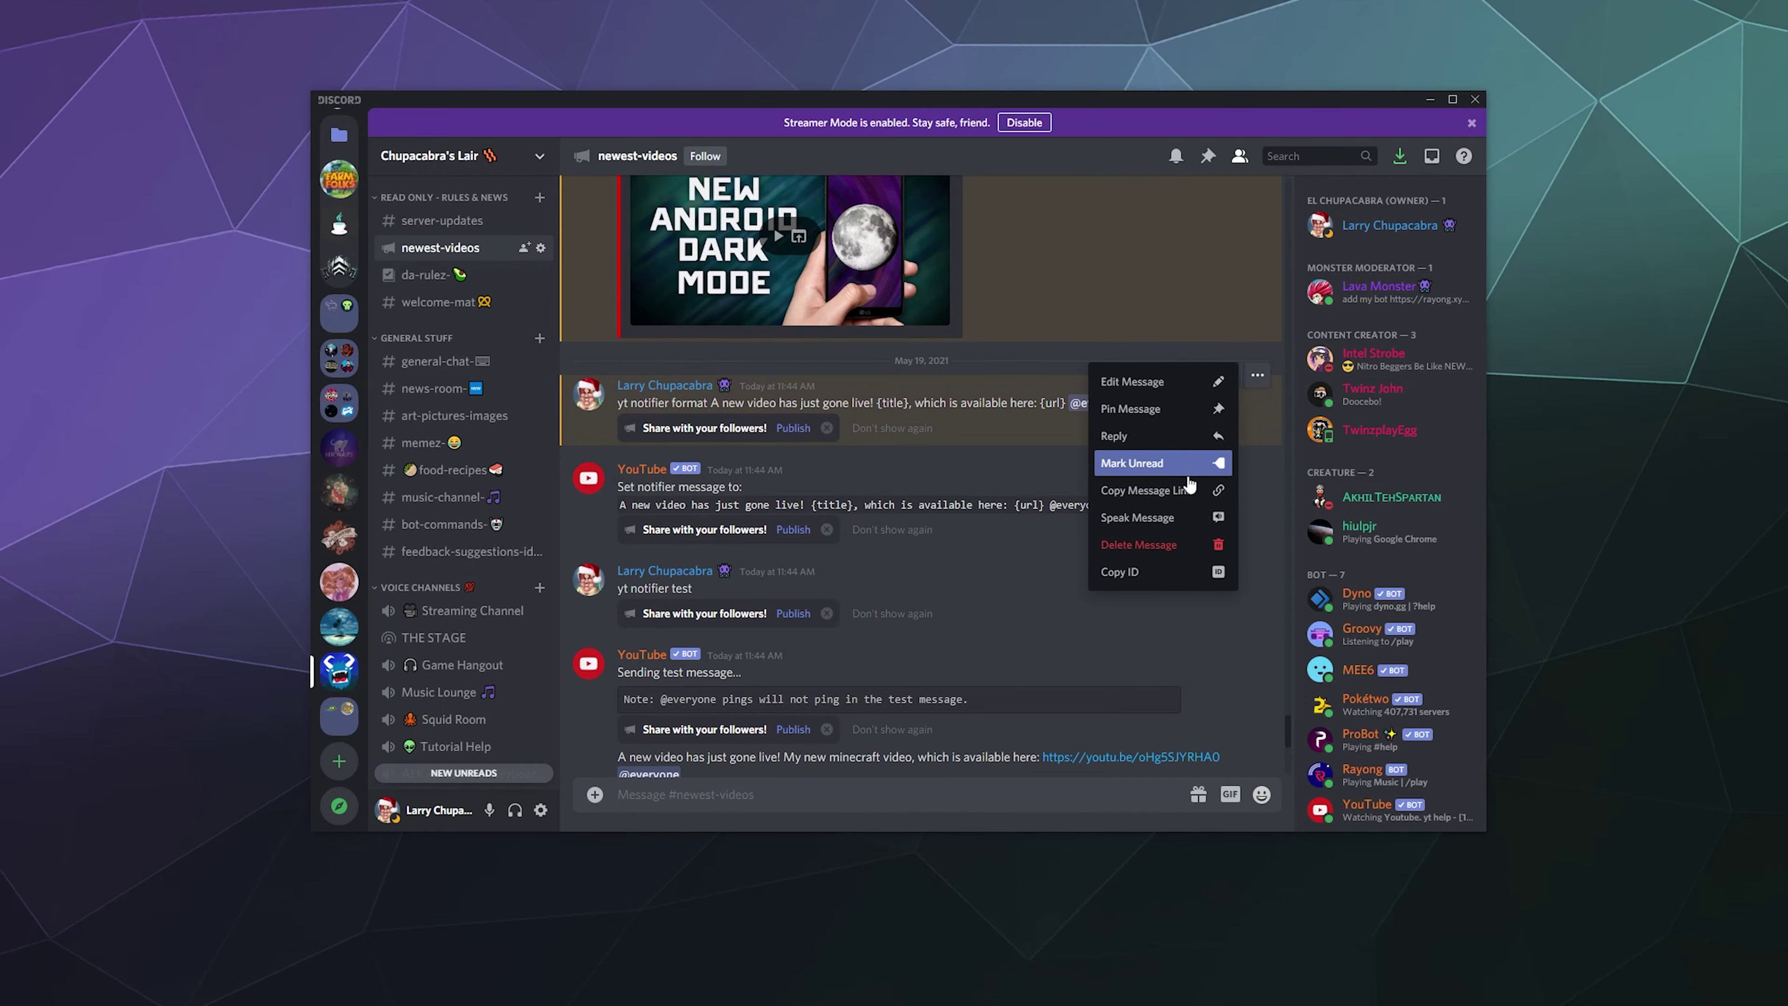
pyautogui.click(1154, 546)
pyautogui.click(1022, 579)
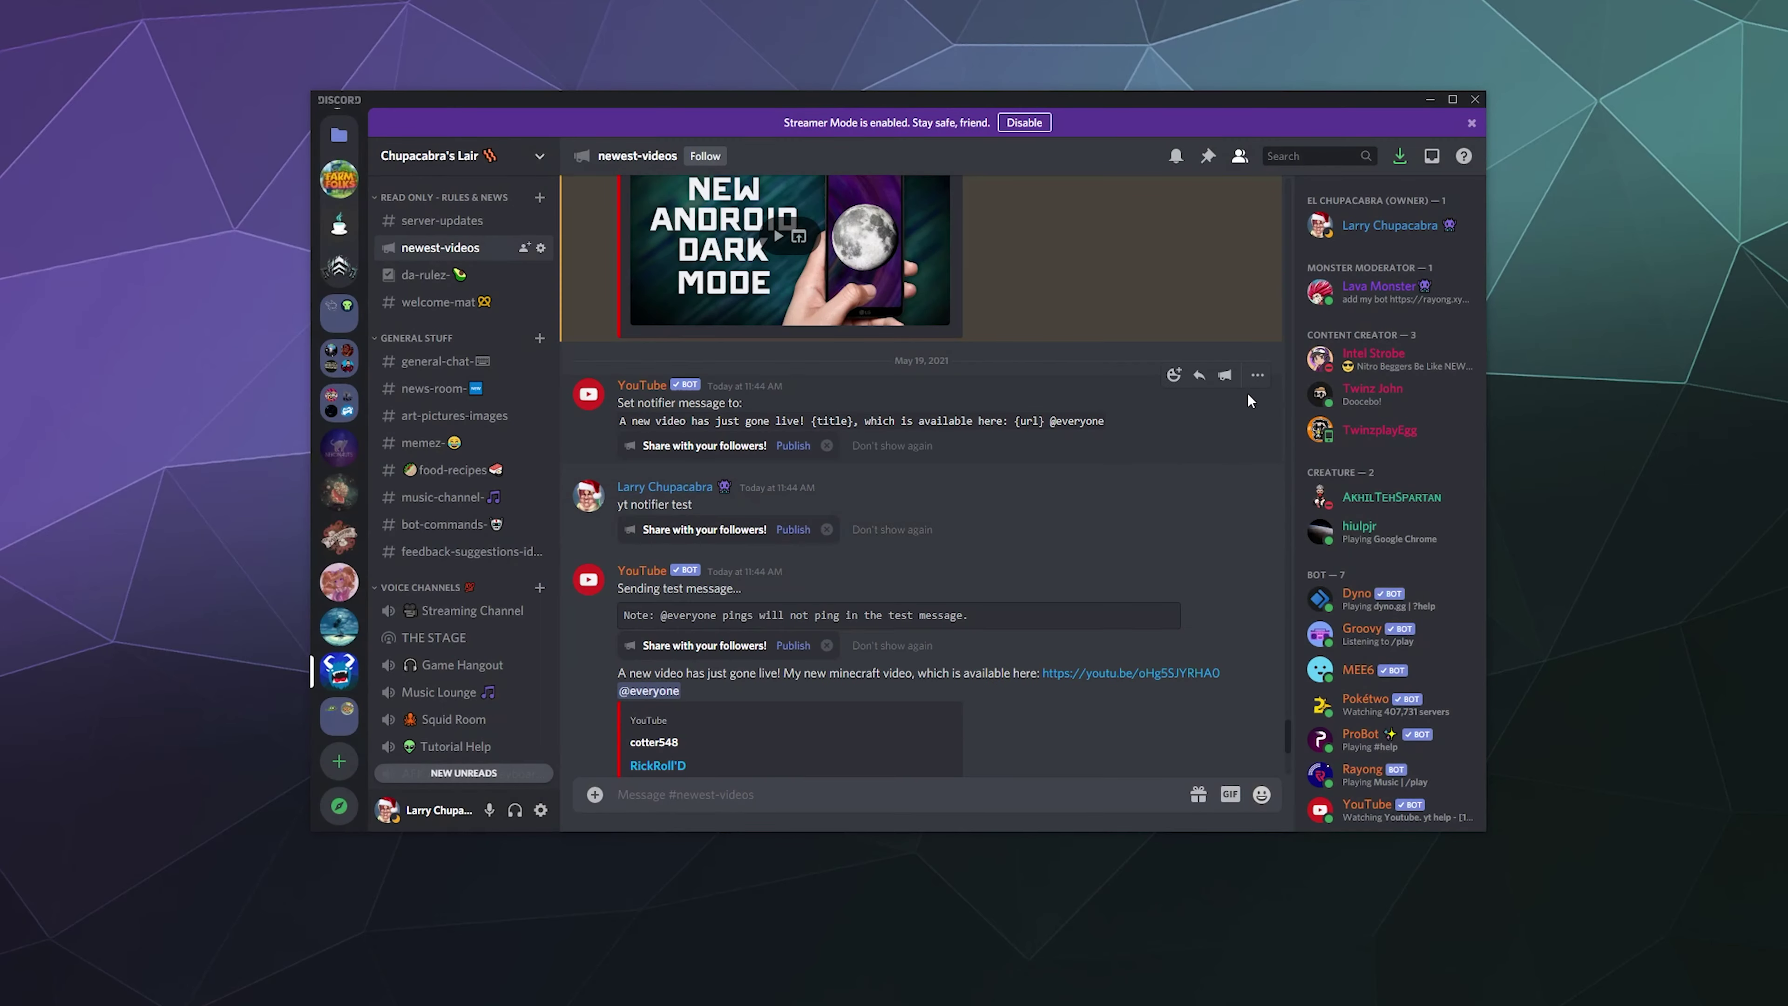
pyautogui.click(1257, 374)
pyautogui.click(1133, 517)
pyautogui.click(1026, 600)
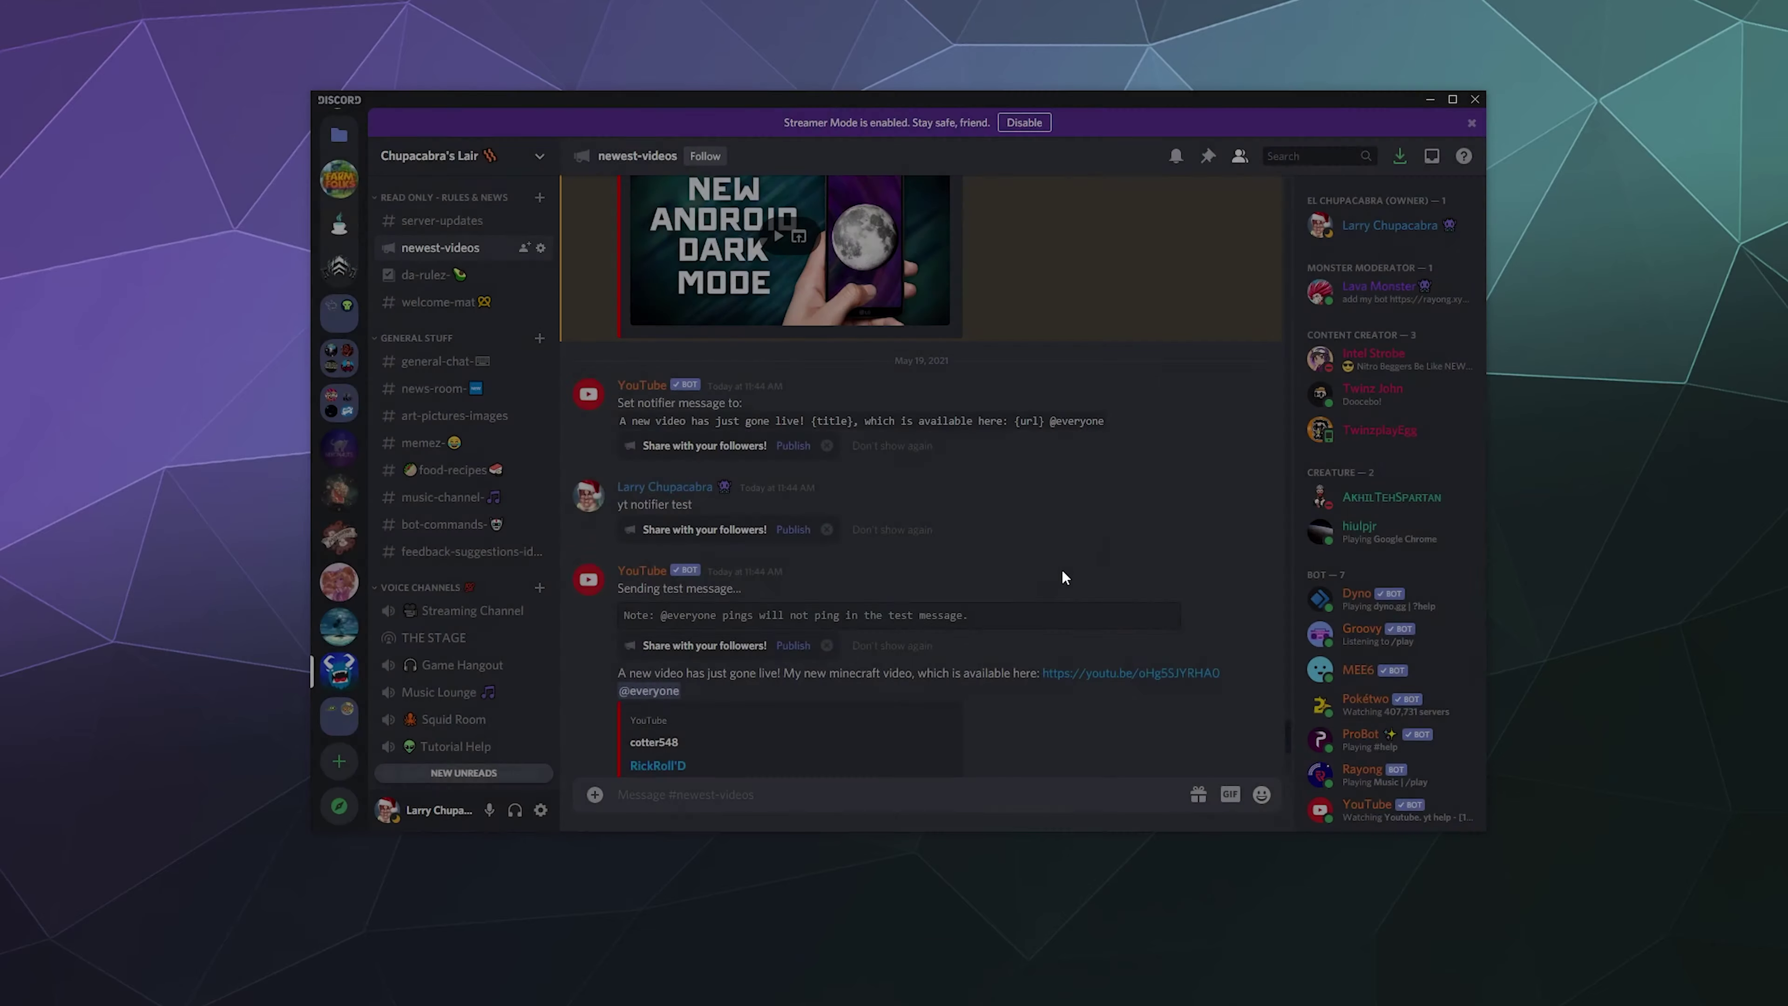
# - Delete the 'yt notifier test' message, the 'Sending test message' reply and the test video notification
pyautogui.click(1257, 374)
pyautogui.click(1154, 545)
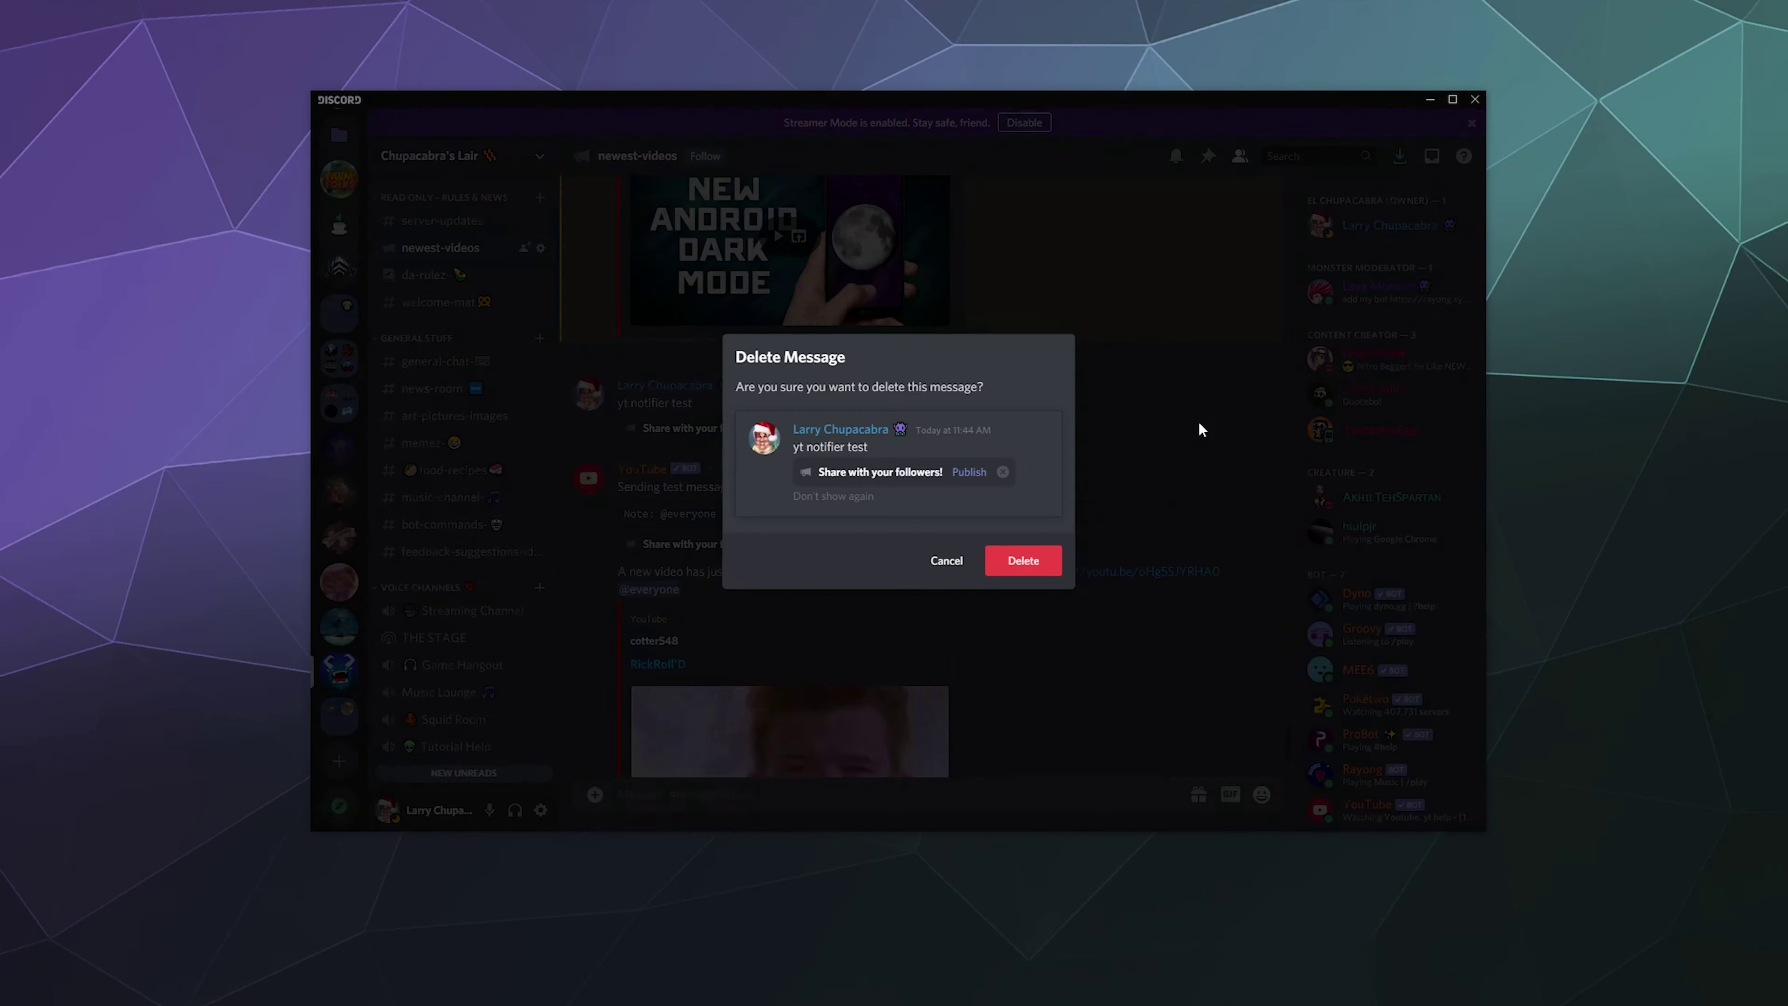
pyautogui.click(1031, 563)
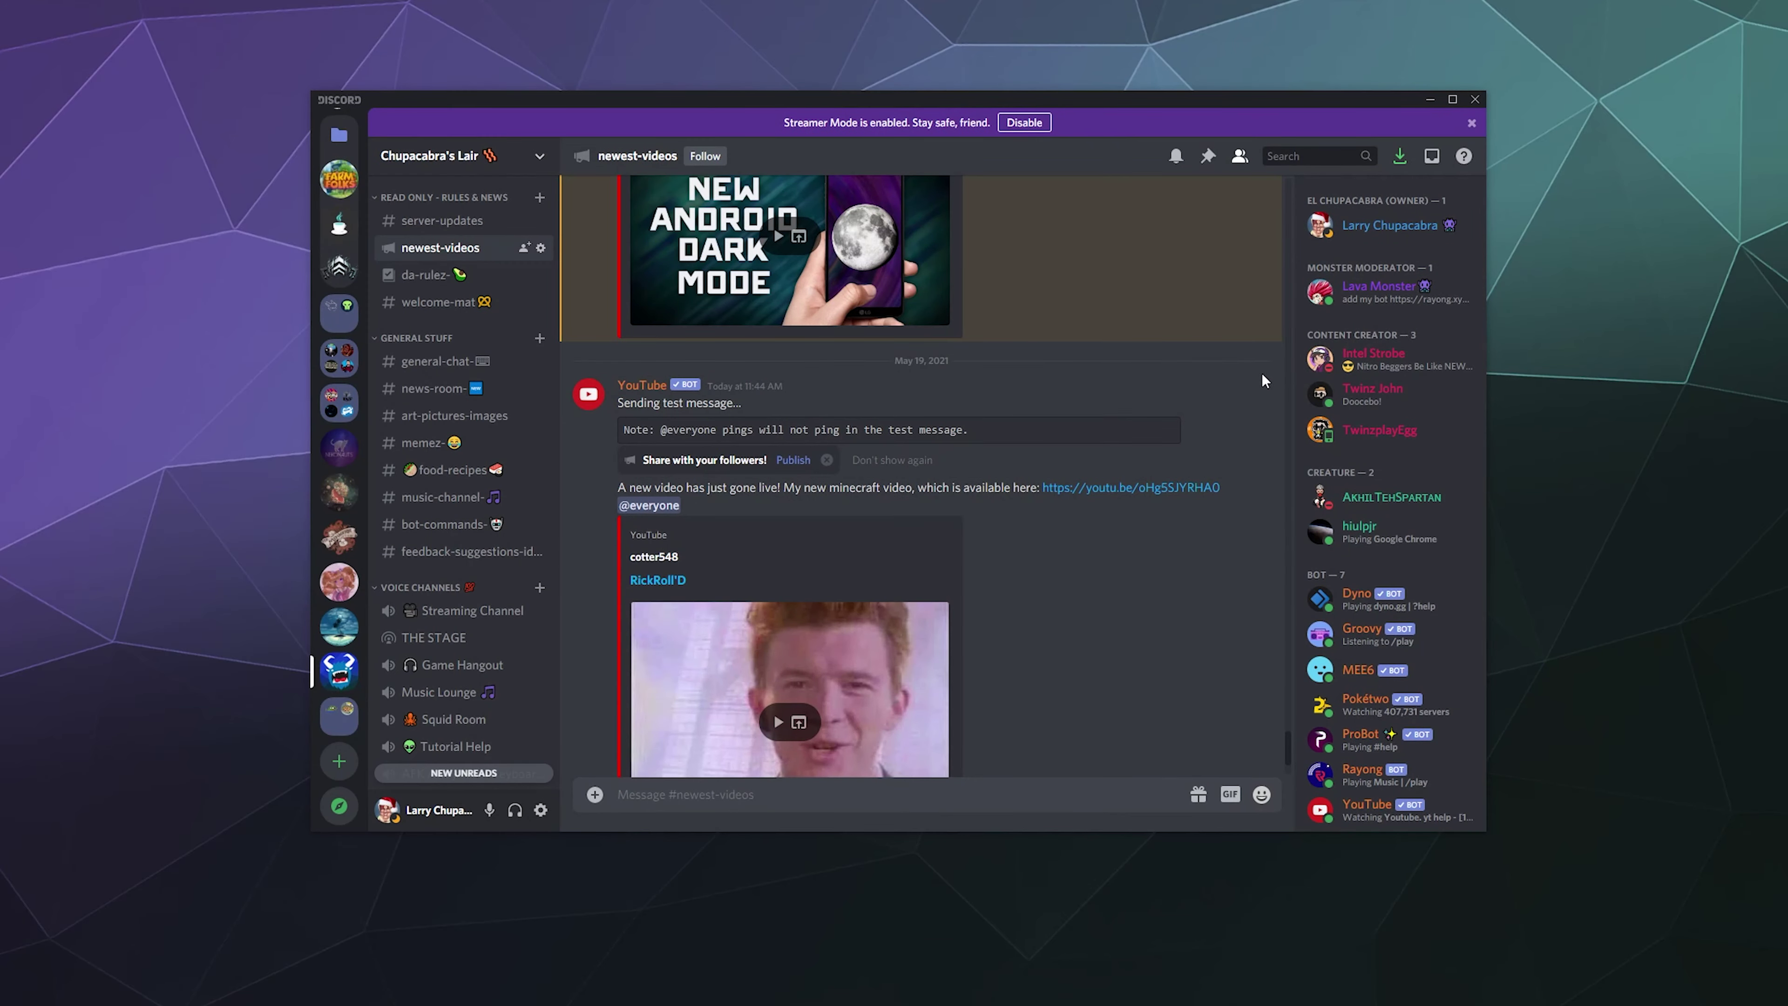
pyautogui.click(1257, 378)
pyautogui.click(1155, 516)
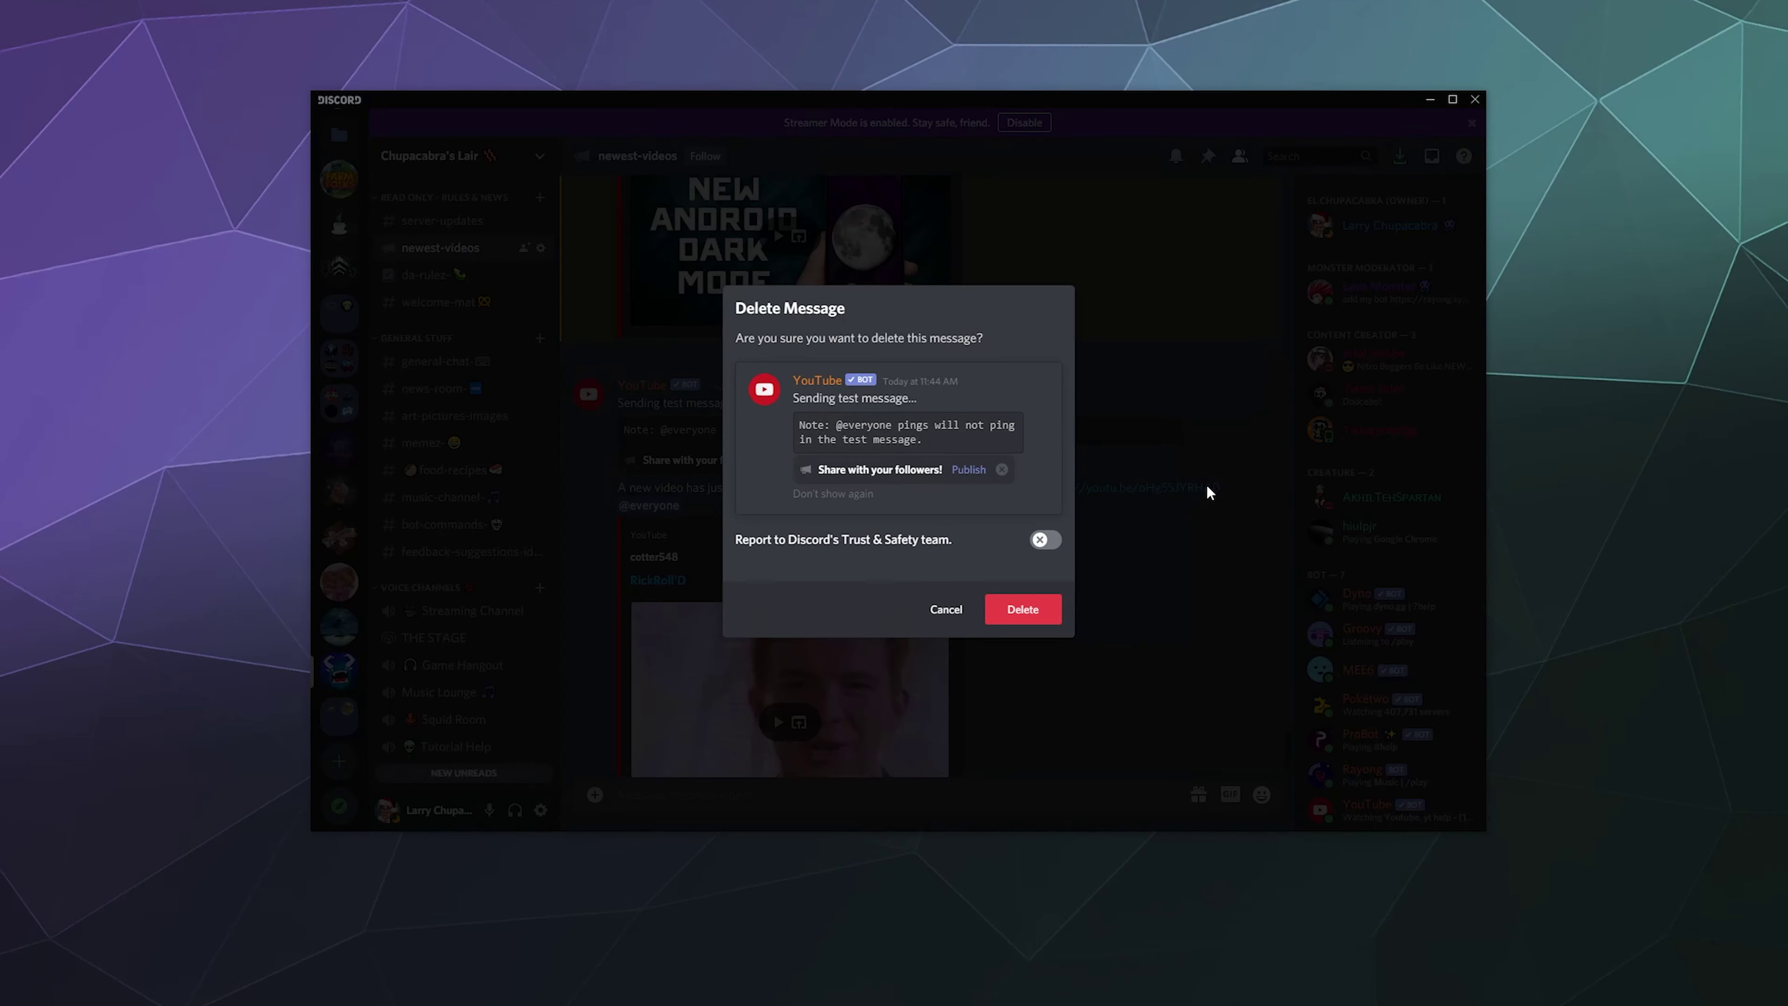
pyautogui.click(1027, 605)
pyautogui.click(1257, 375)
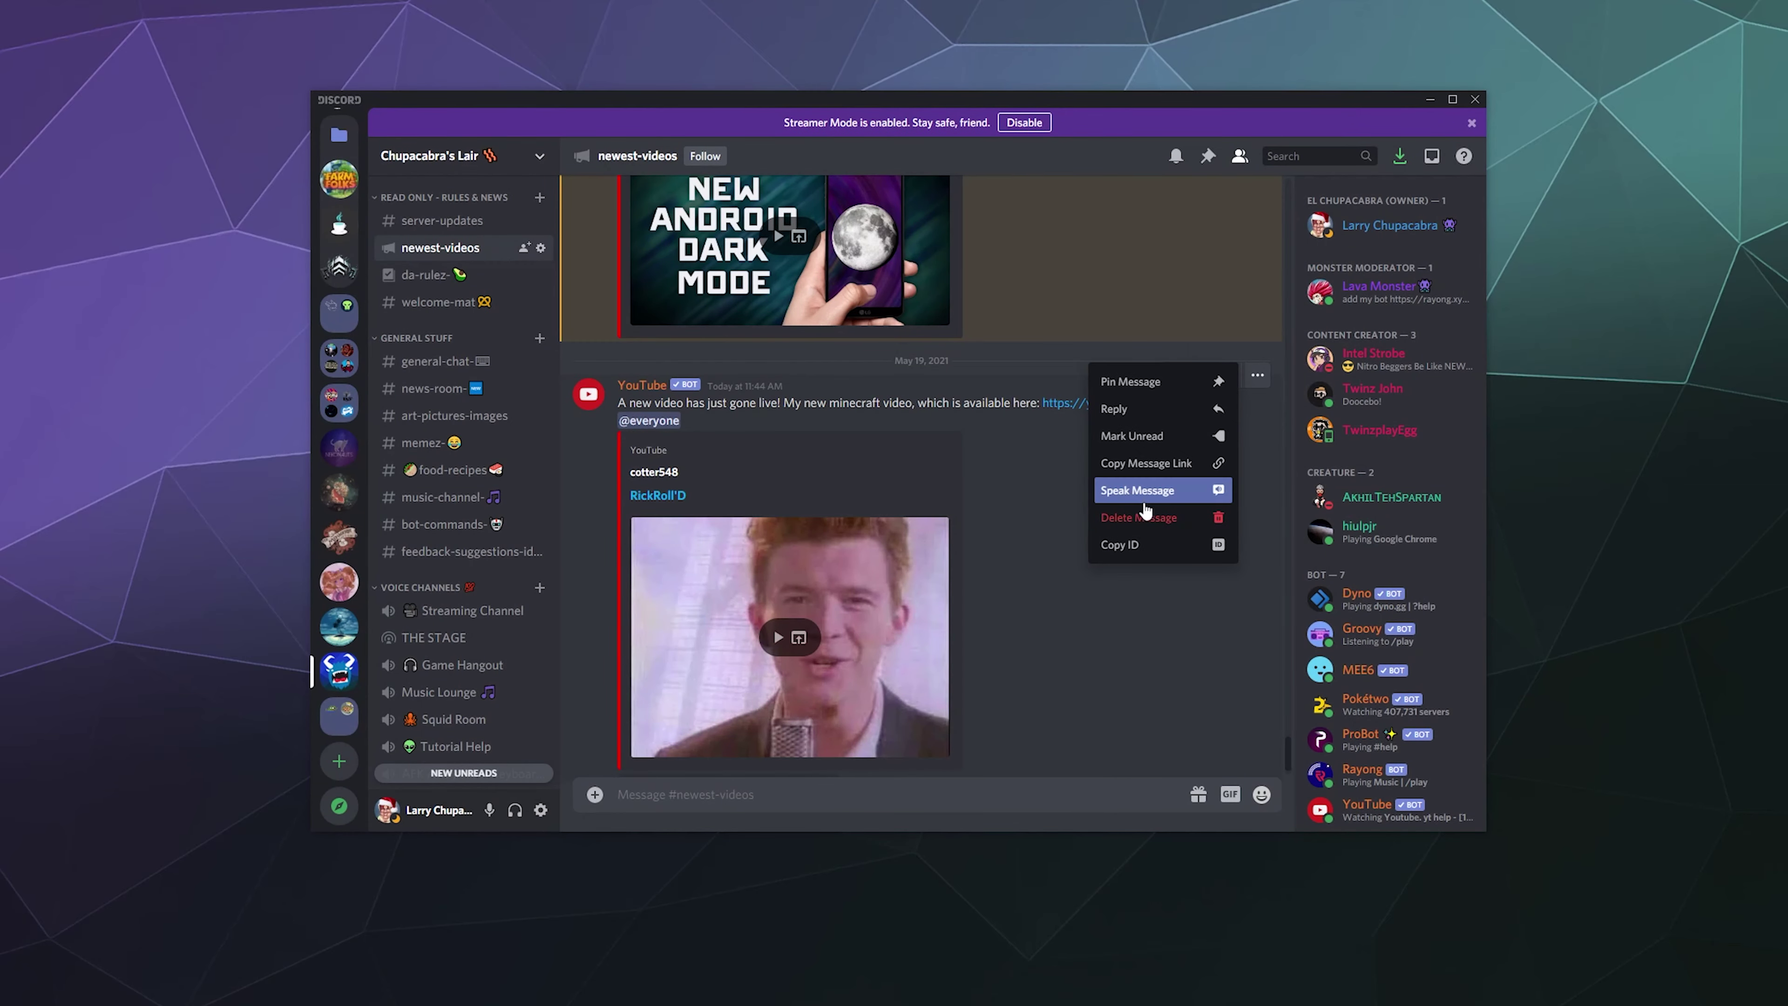
pyautogui.click(1154, 518)
pyautogui.click(1022, 697)
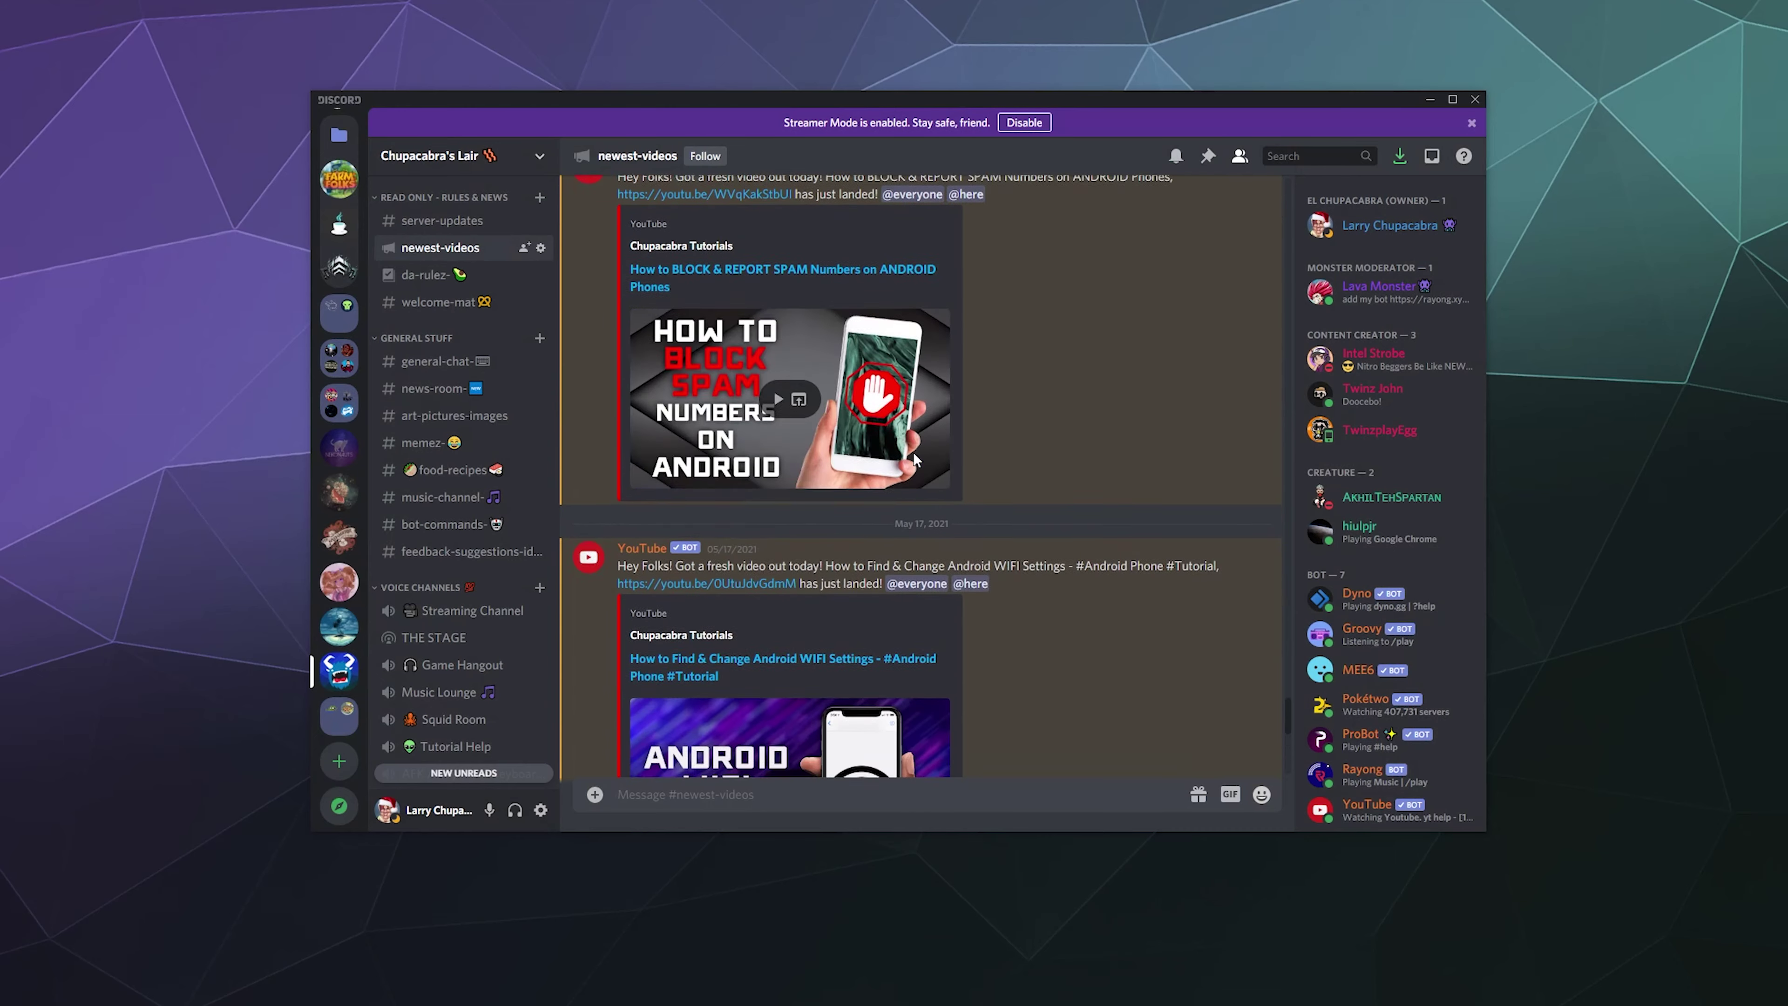
pyautogui.scroll(10, 738, 552)
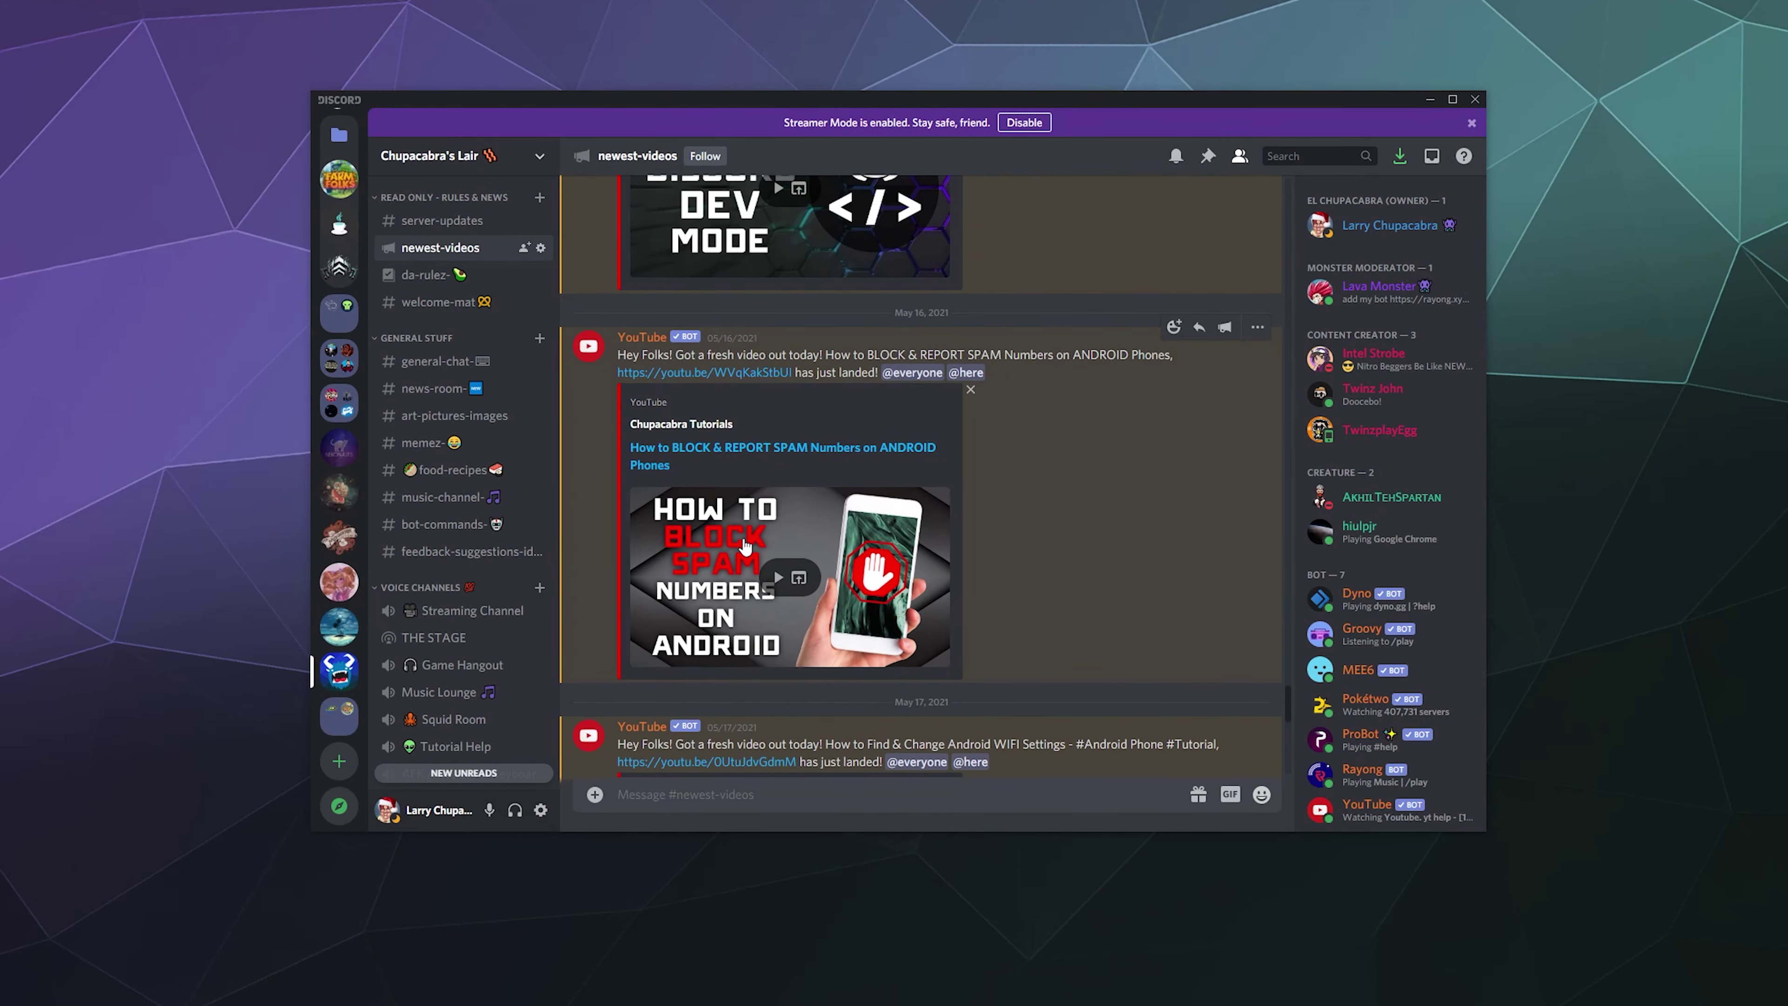
pyautogui.scroll(5, 713, 605)
pyautogui.scroll(-12, 827, 468)
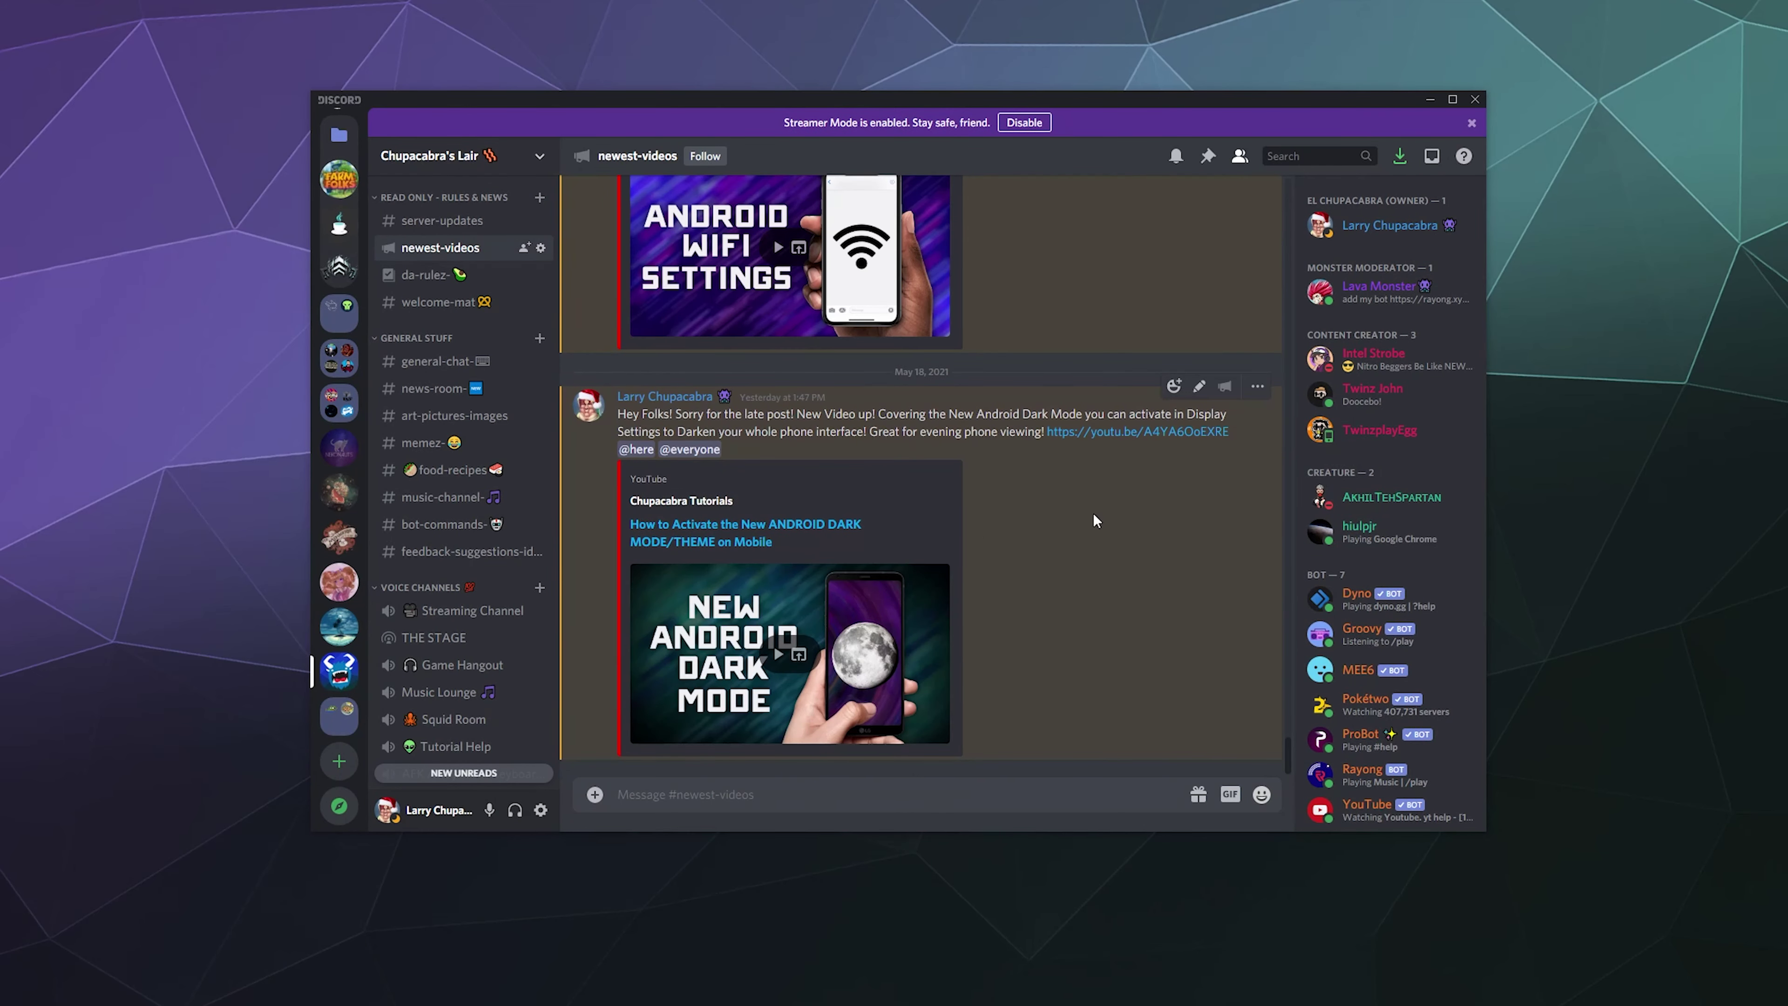
pyautogui.scroll(4, 1098, 513)
pyautogui.scroll(2, 889, 563)
pyautogui.scroll(-7, 986, 560)
# - Switch to the #bot-commands channel and look back through its earlier messages
pyautogui.click(447, 527)
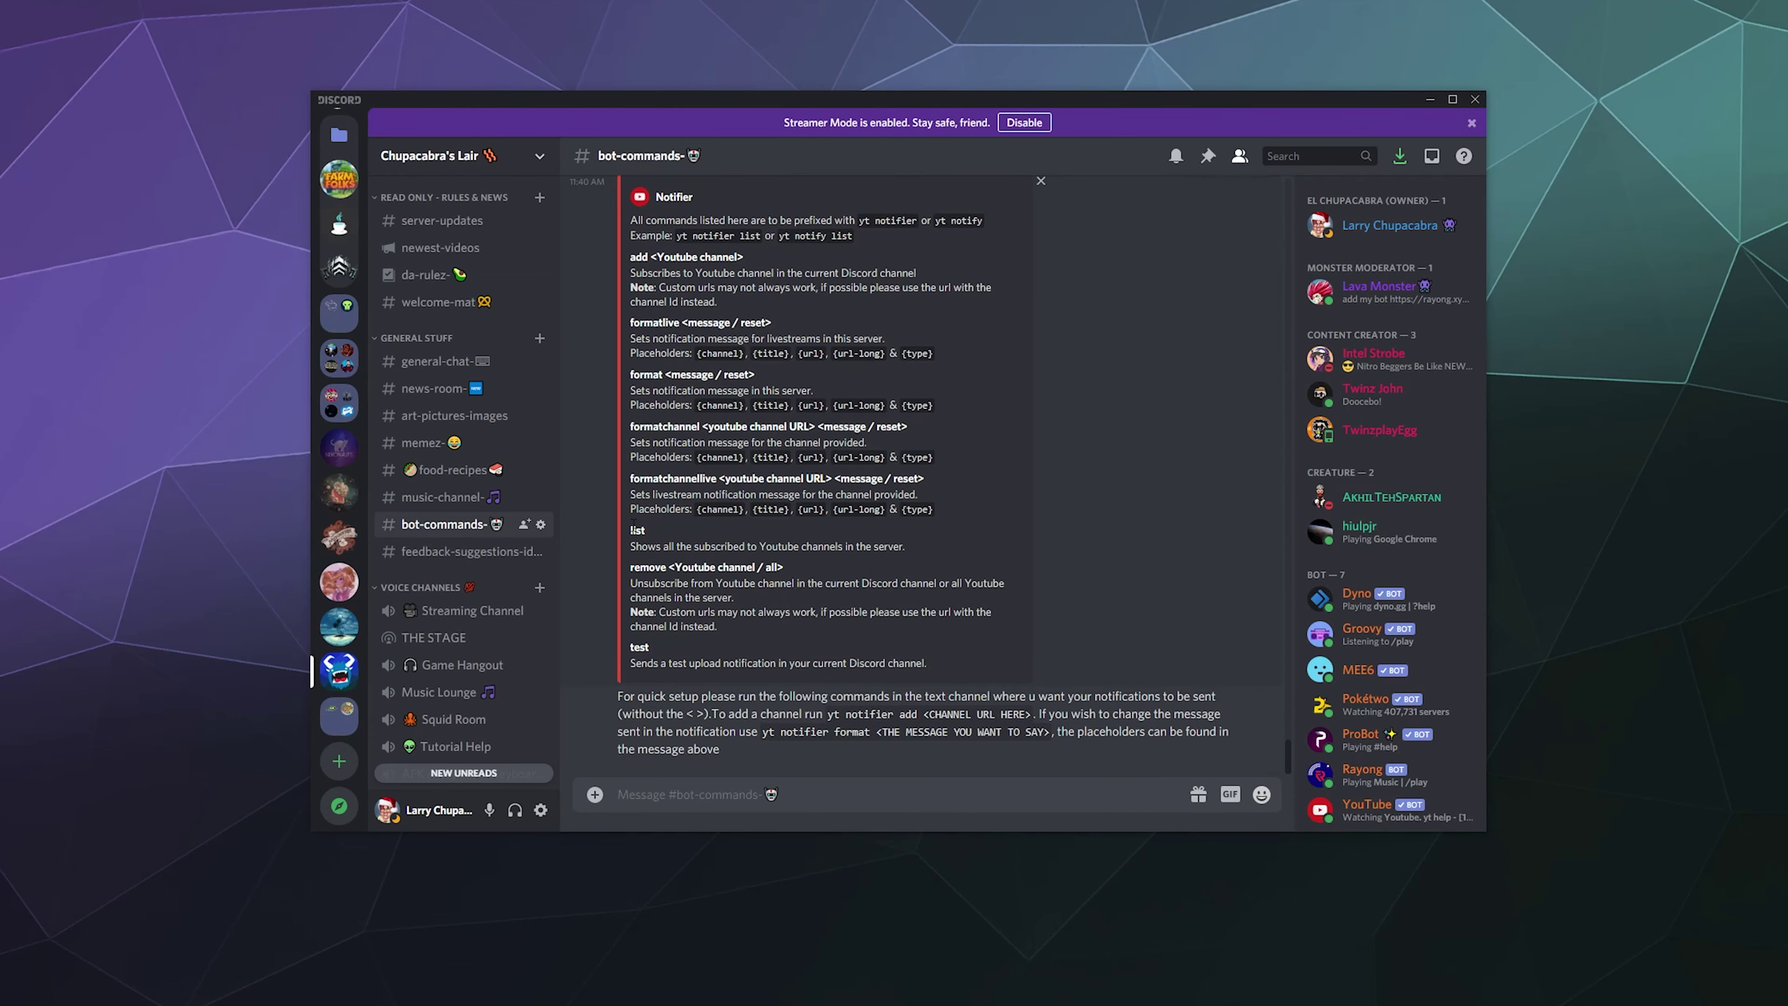
pyautogui.scroll(5, 697, 514)
pyautogui.scroll(-5, 704, 521)
pyautogui.scroll(1, 725, 533)
pyautogui.scroll(5, 725, 533)
pyautogui.scroll(5, 802, 352)
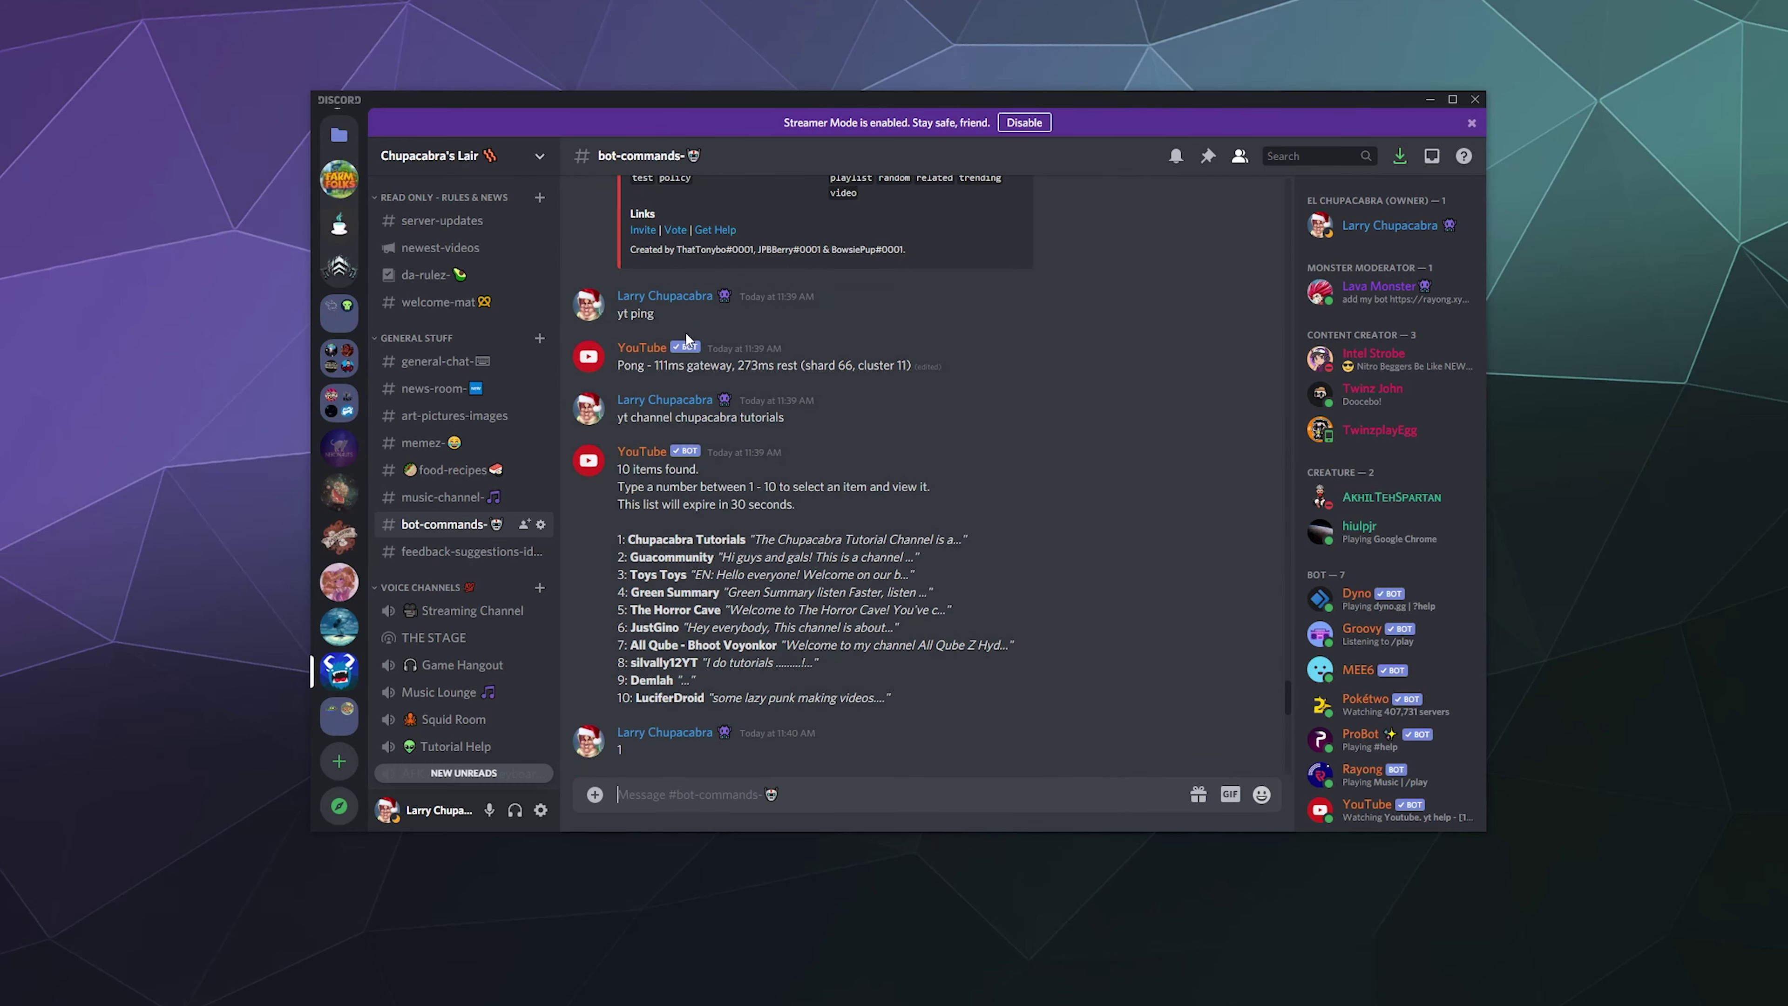
pyautogui.scroll(-10, 686, 367)
pyautogui.scroll(10, 688, 402)
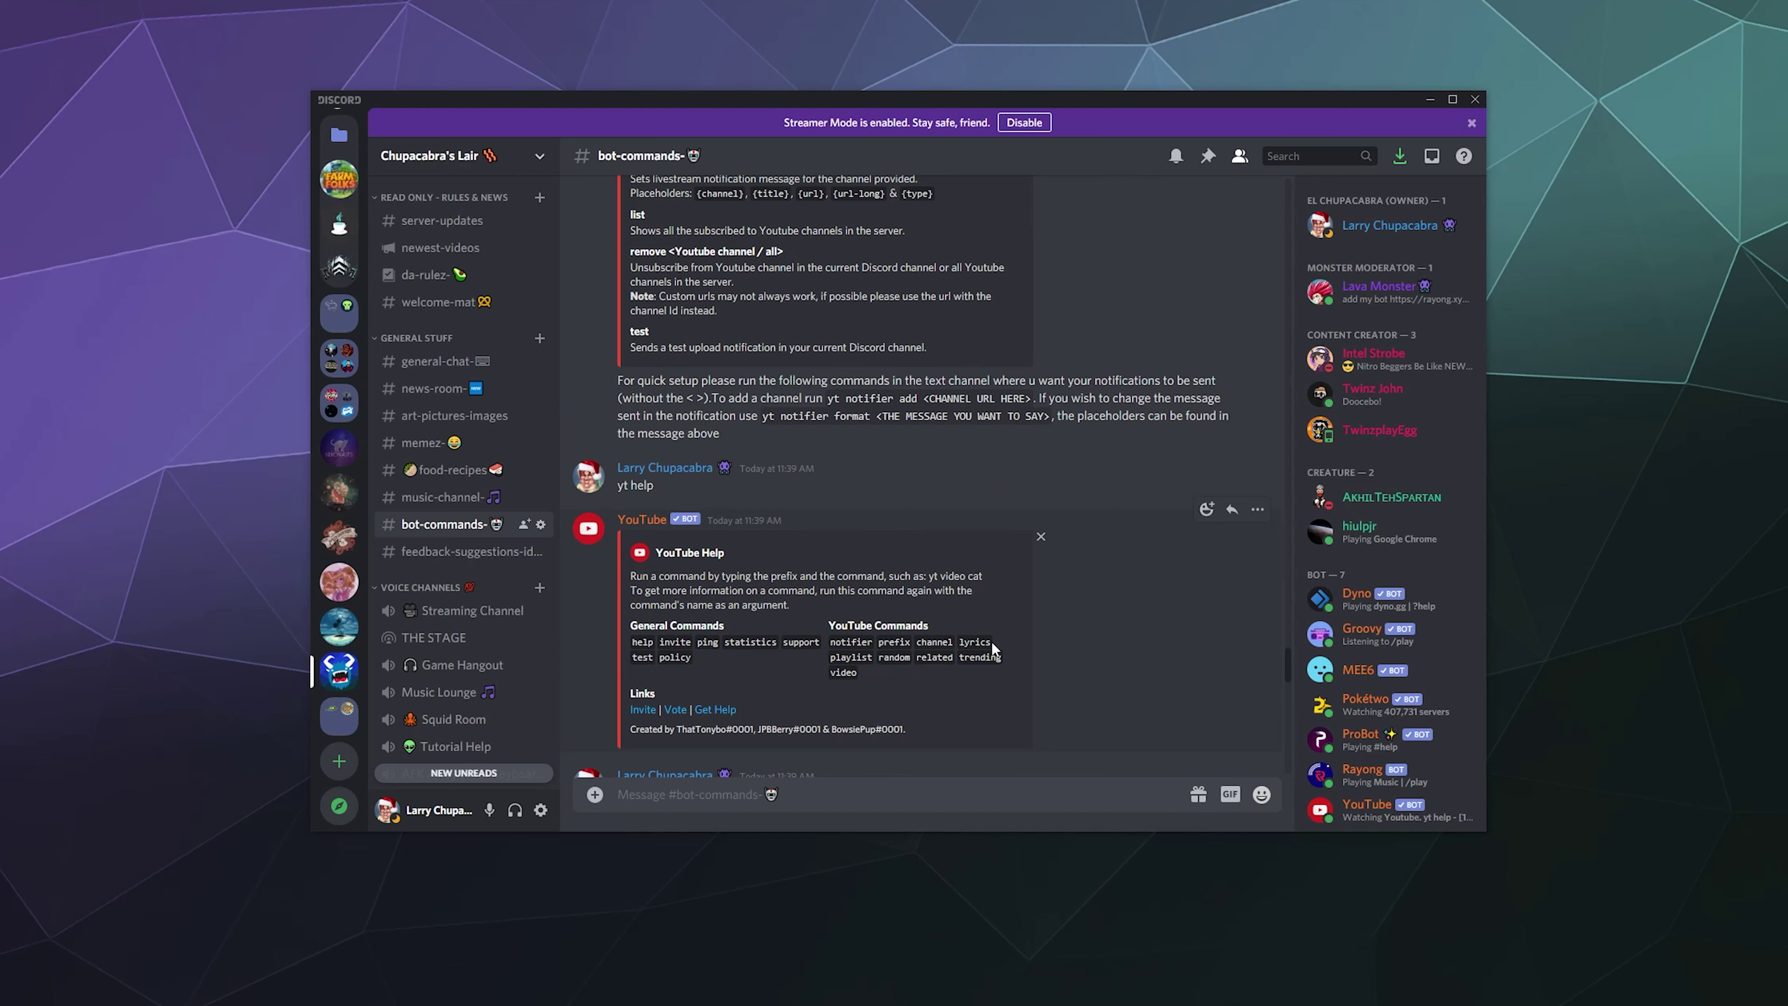
pyautogui.scroll(5, 964, 705)
# - Send 'yt trending', which the bot answers as limited to users who voted on top.gg
pyautogui.write('yt trending')
pyautogui.press('Return')
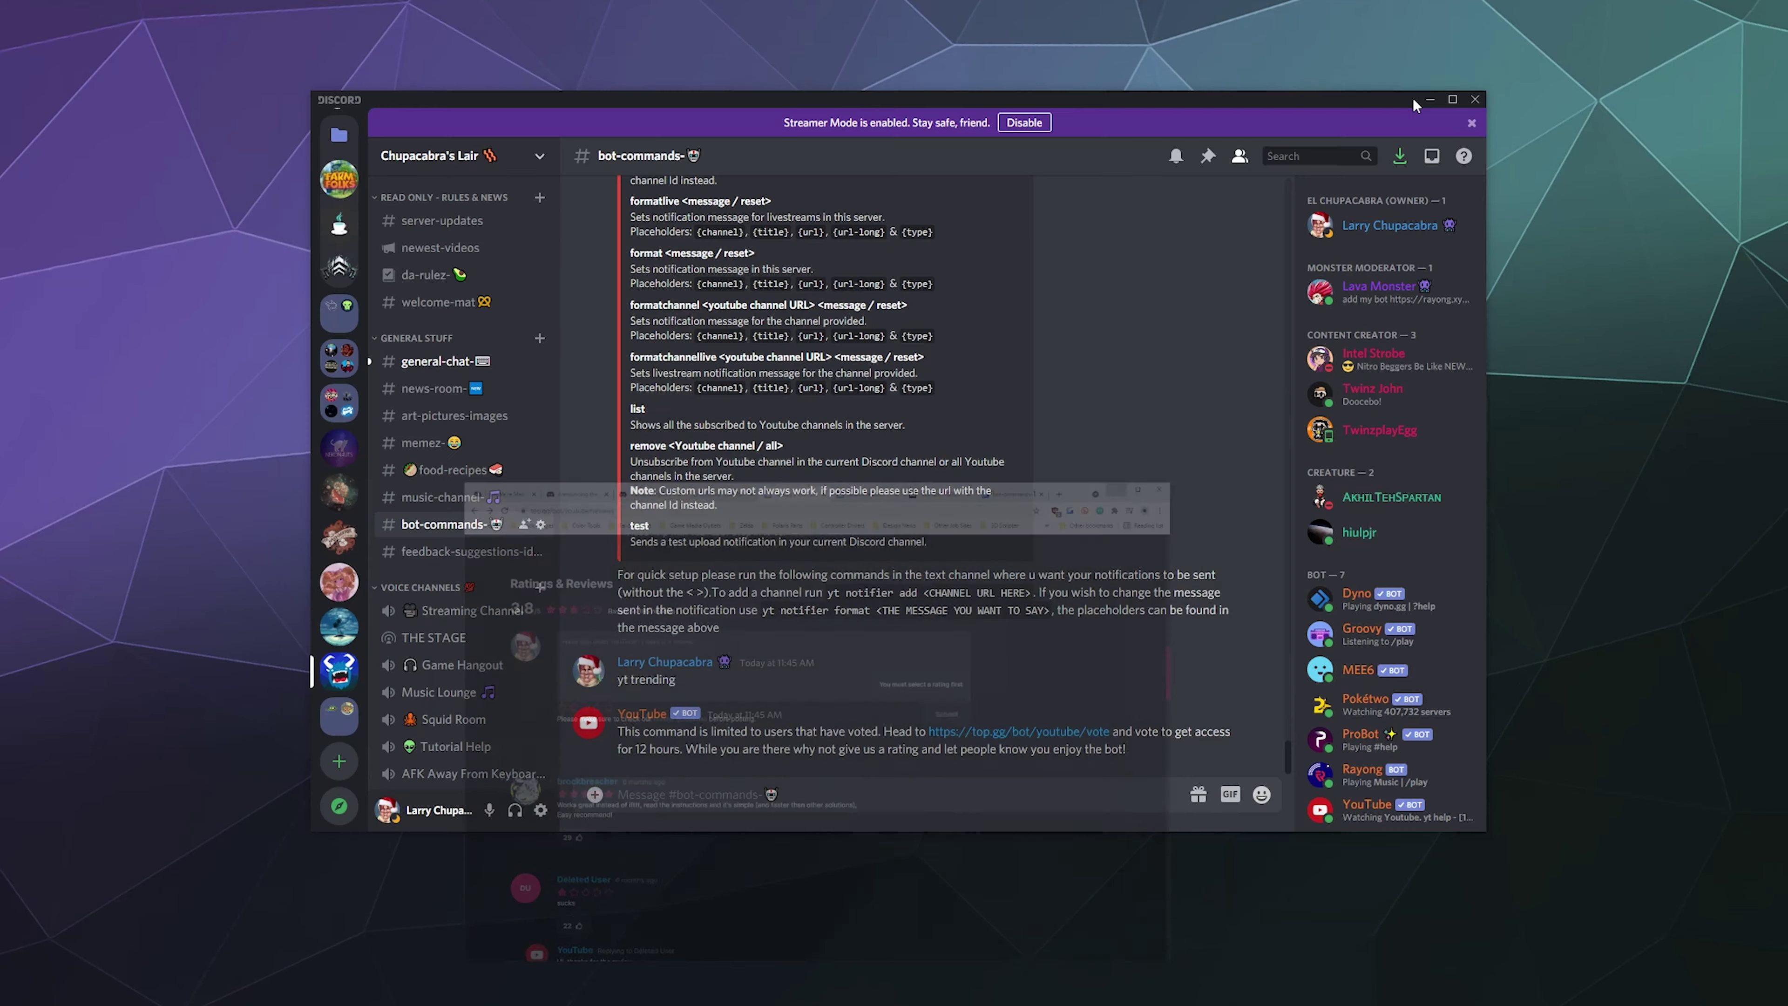
pyautogui.scroll(10, 1019, 452)
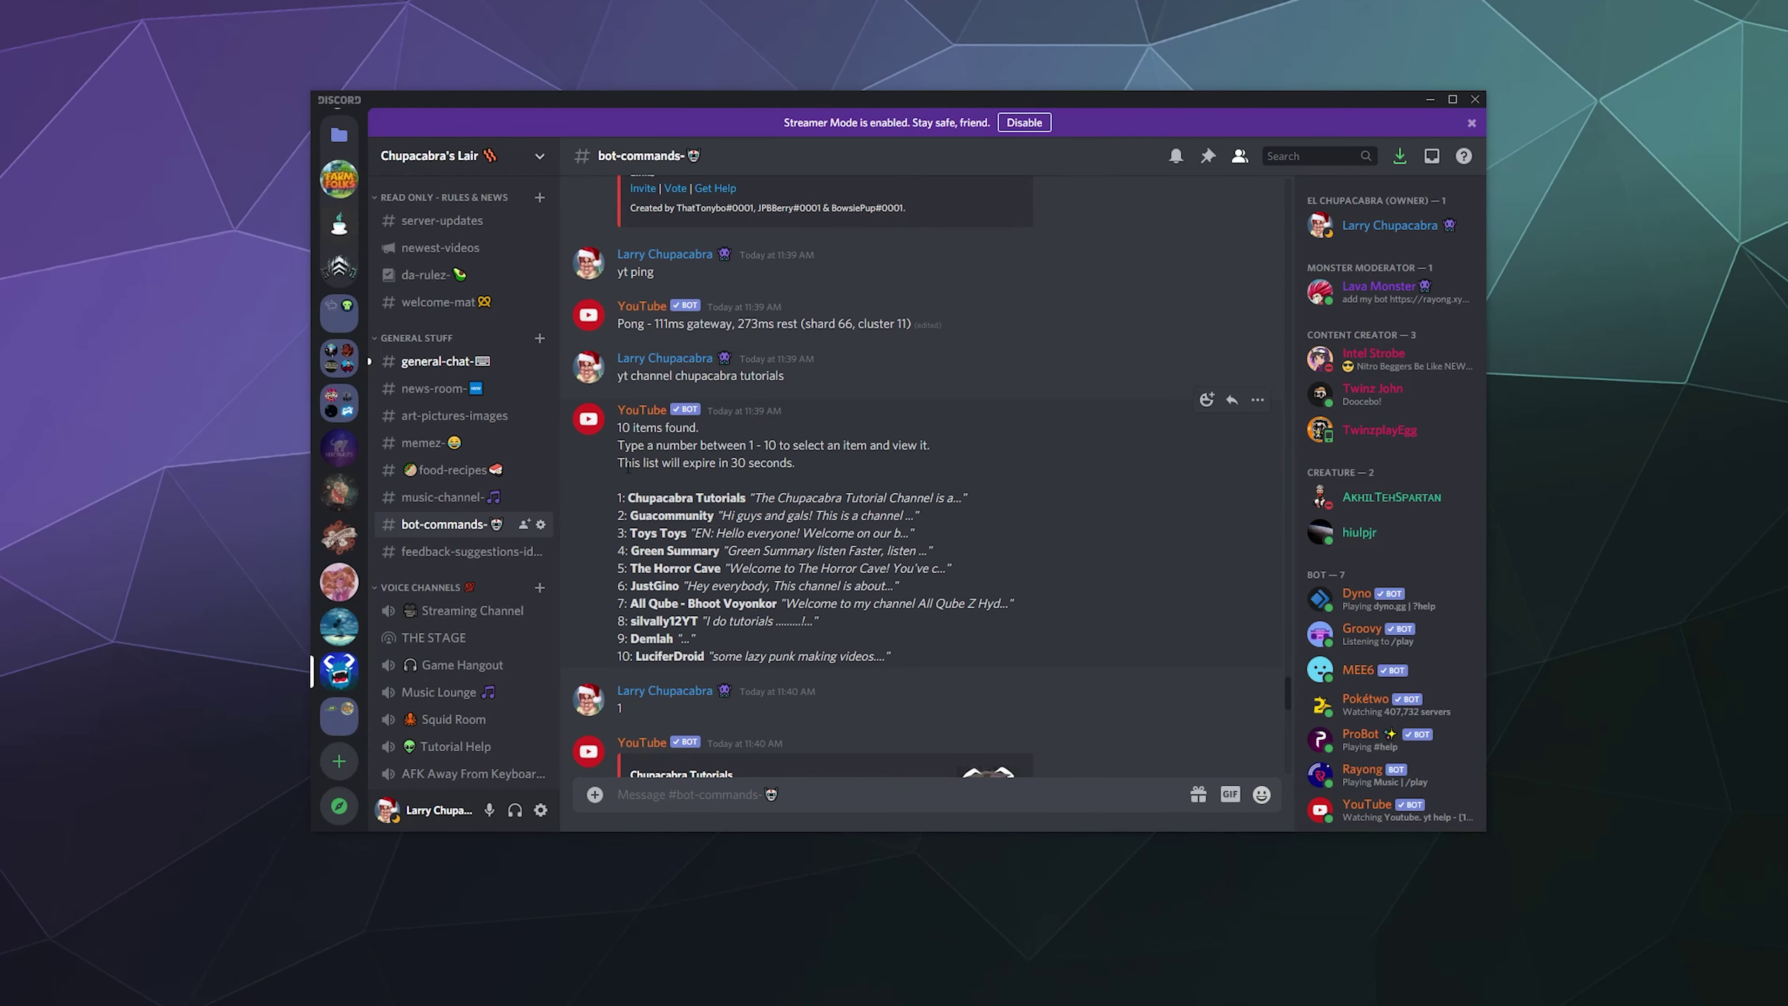
pyautogui.scroll(-10, 686, 568)
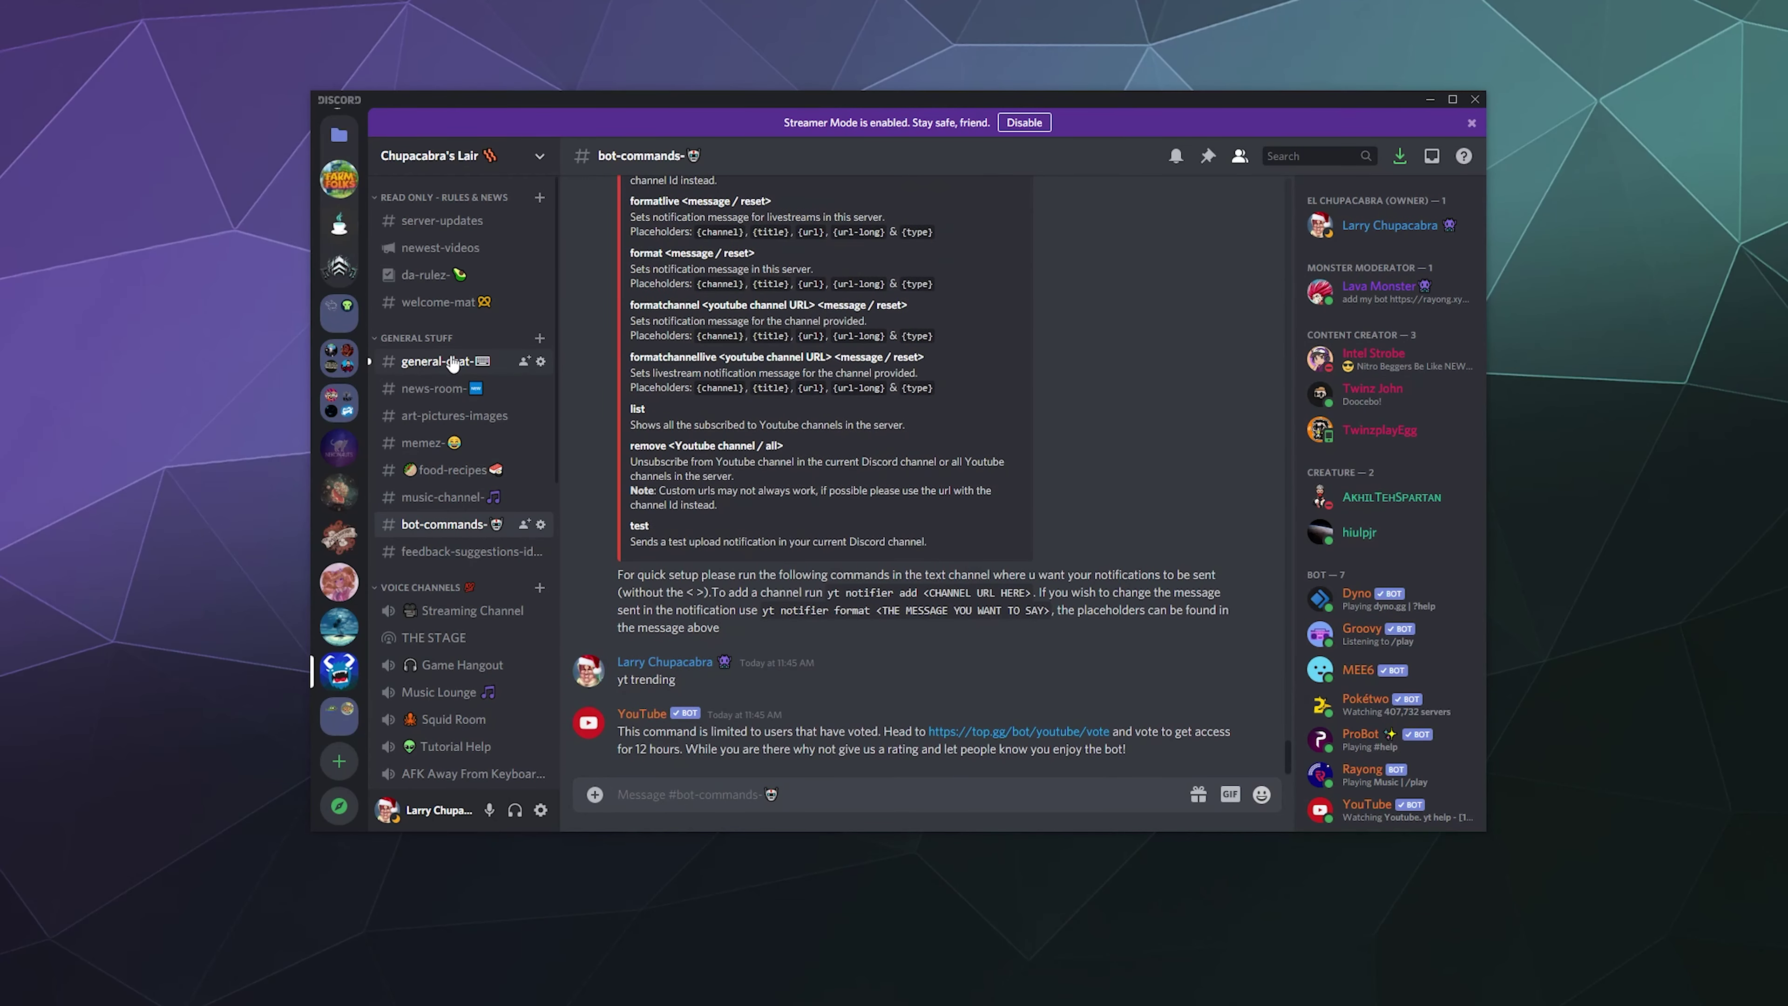
# - Go back to #newest-videos, where the Android Dark Mode post is the latest message
pyautogui.click(426, 248)
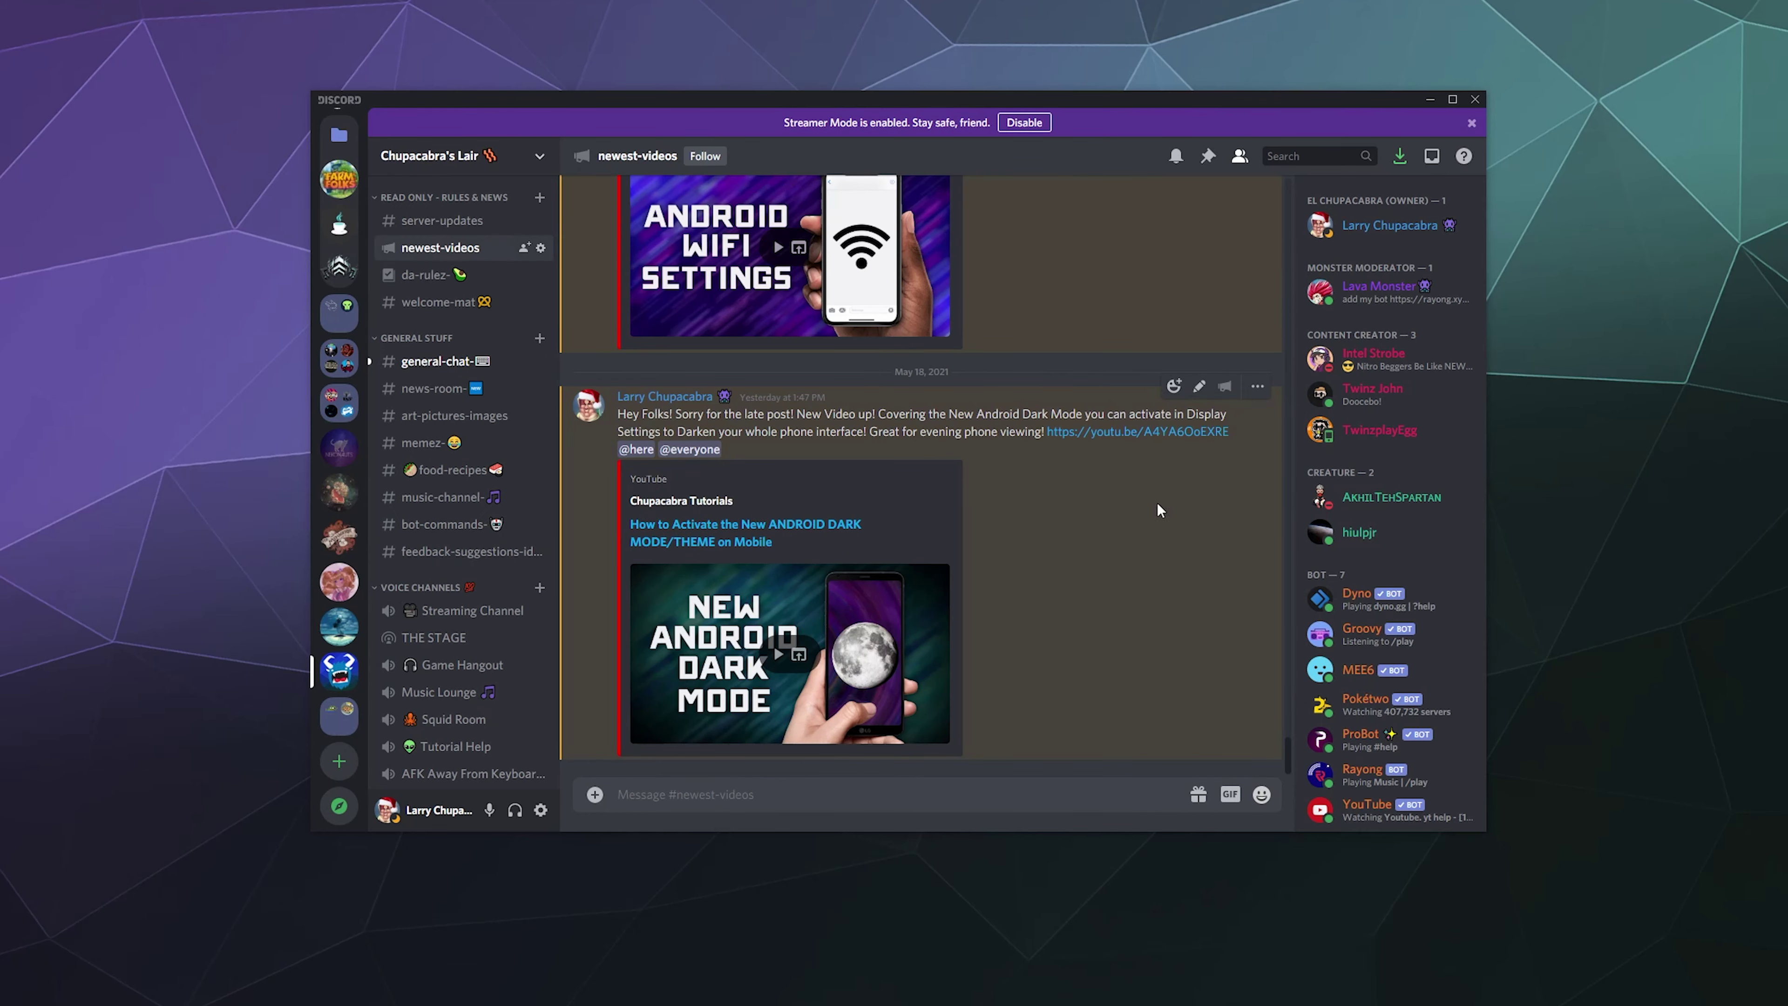